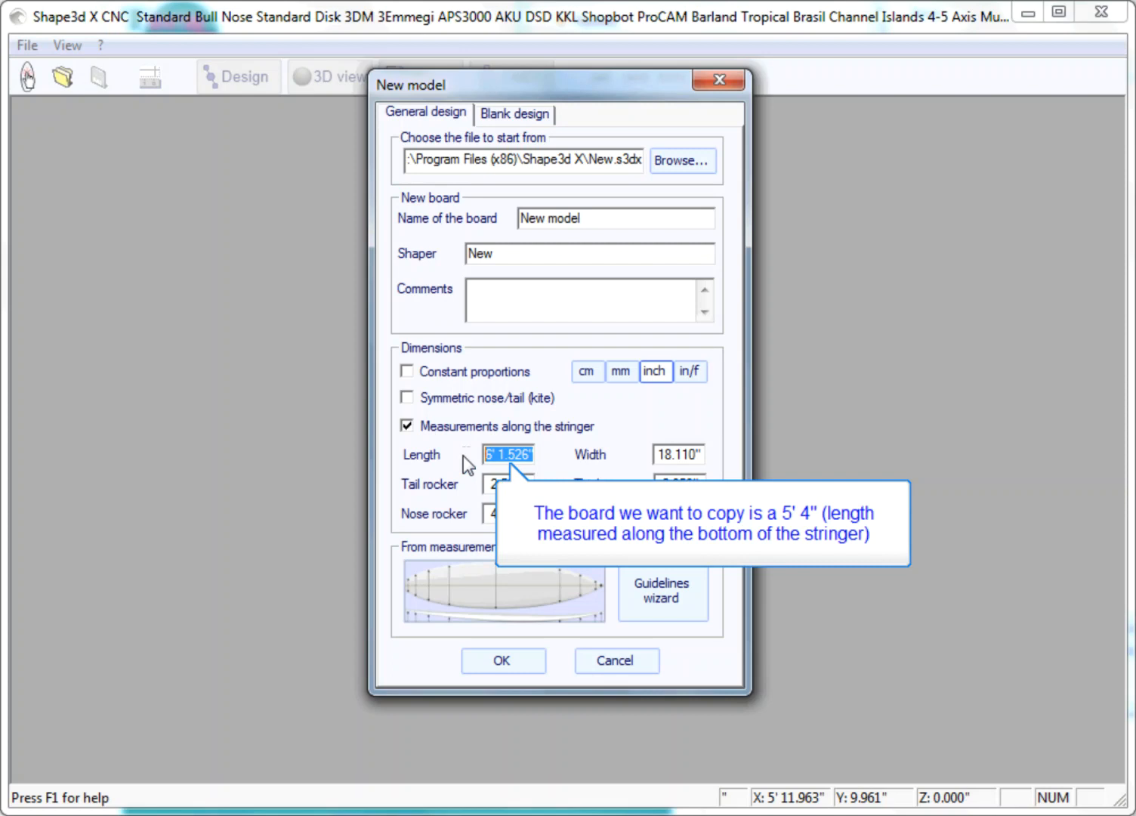
Set the new board's length to 5'4 and open the wizard for entering measurements by hand.
{"action": "type", "text": "5'4"}
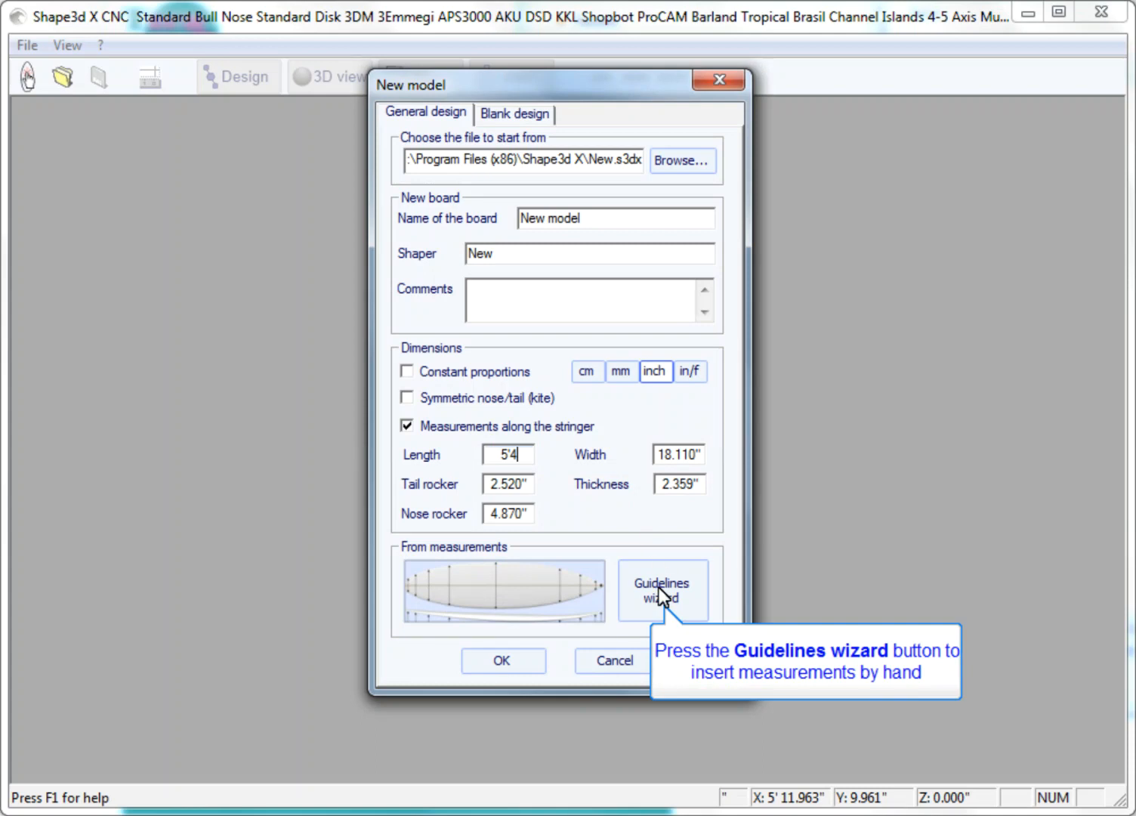
{"action": "left_click", "coordinate": [659, 587]}
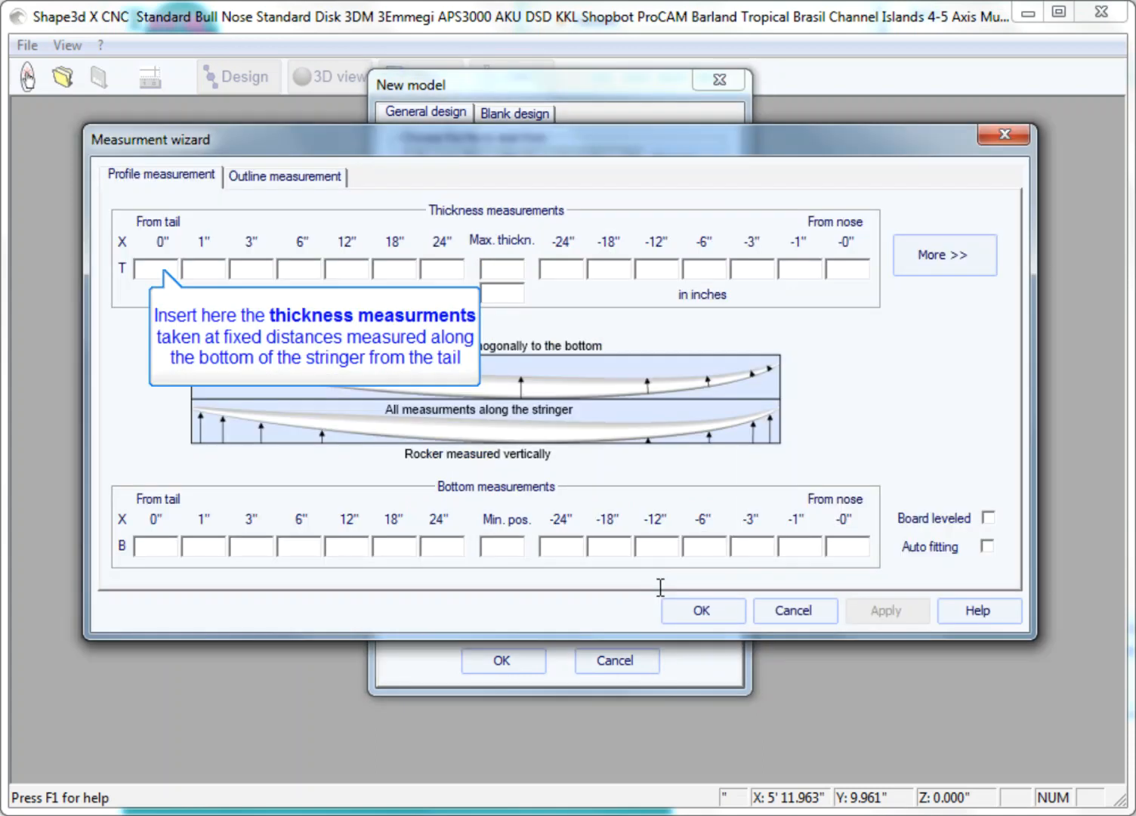
Enter the thickness from the tail as 1/2" at 0", 3/4" at 1", 1 7/64" at 3" and 1 21/64" at 6".
{"action": "type", "text": "1/2\""}
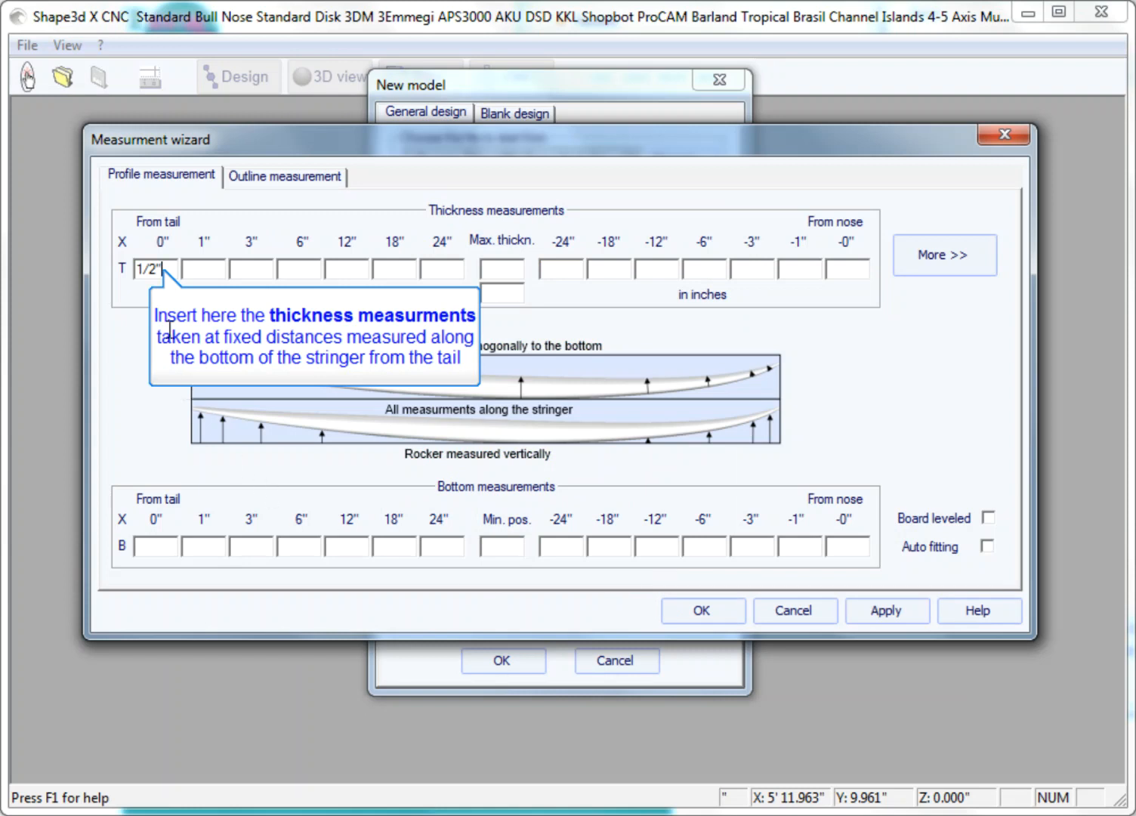
{"action": "left_click", "coordinate": [203, 268]}
{"action": "type", "text": "3/4\""}
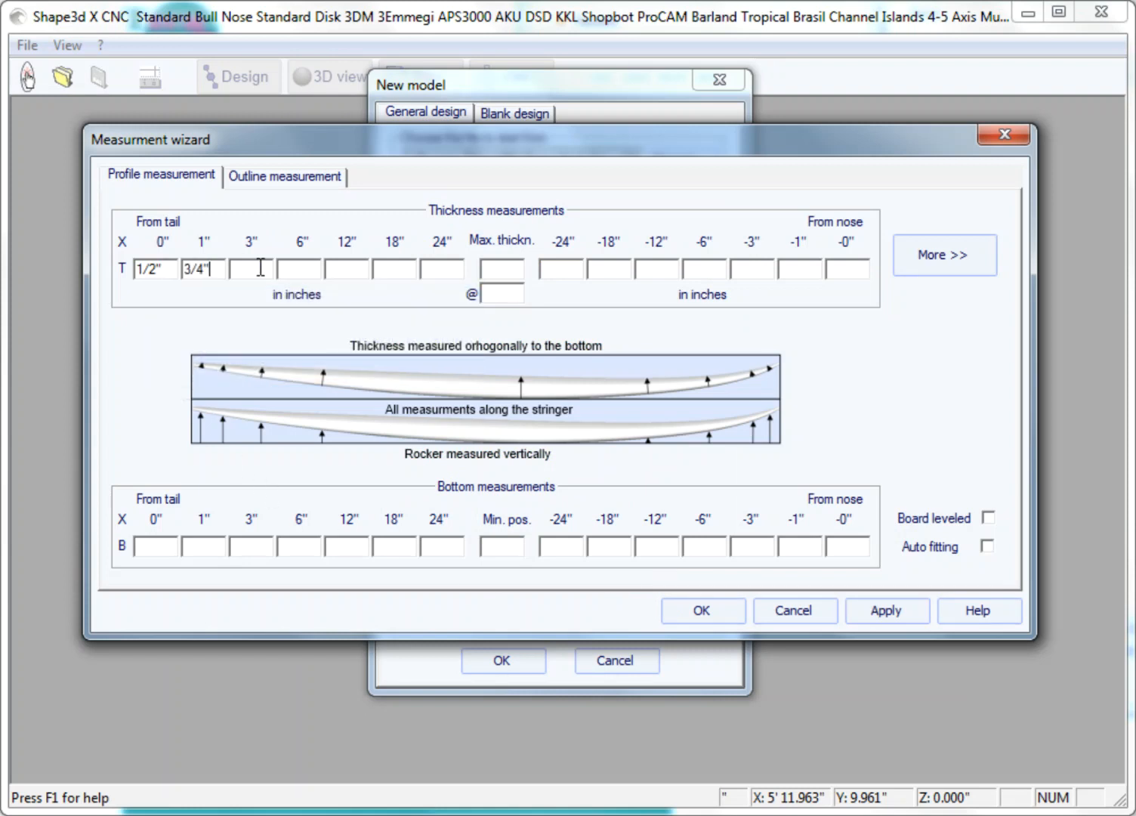
{"action": "left_click", "coordinate": [259, 268]}
{"action": "type", "text": "1 7/64\""}
{"action": "left_click", "coordinate": [302, 269]}
{"action": "type", "text": "1 21/64\""}
Enter the thickness from the tail as 1 47/64" at 12", 2 1/16" at 18" and 2 5/16" at 24".
{"action": "left_click", "coordinate": [352, 269]}
{"action": "type", "text": "1 47/64\""}
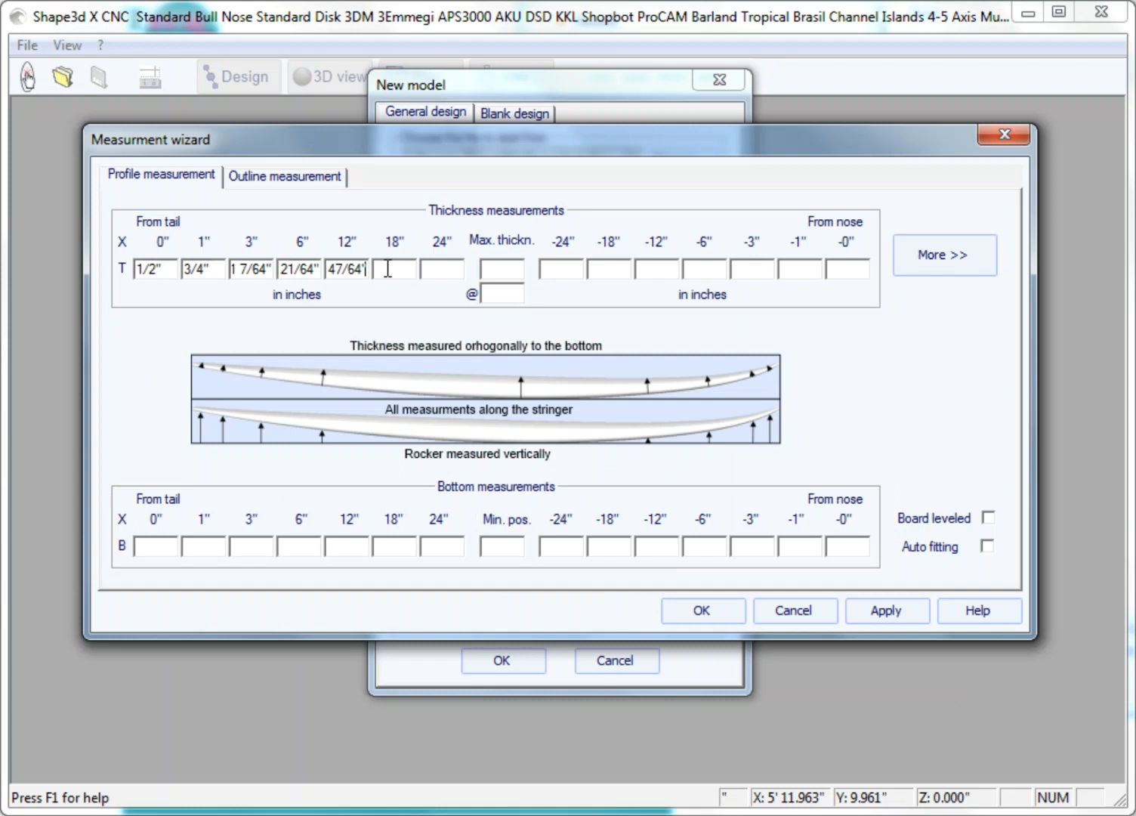
{"action": "left_click", "coordinate": [388, 268]}
{"action": "type", "text": "2 1/16\""}
{"action": "left_click", "coordinate": [442, 269]}
{"action": "type", "text": "2 5/16\""}
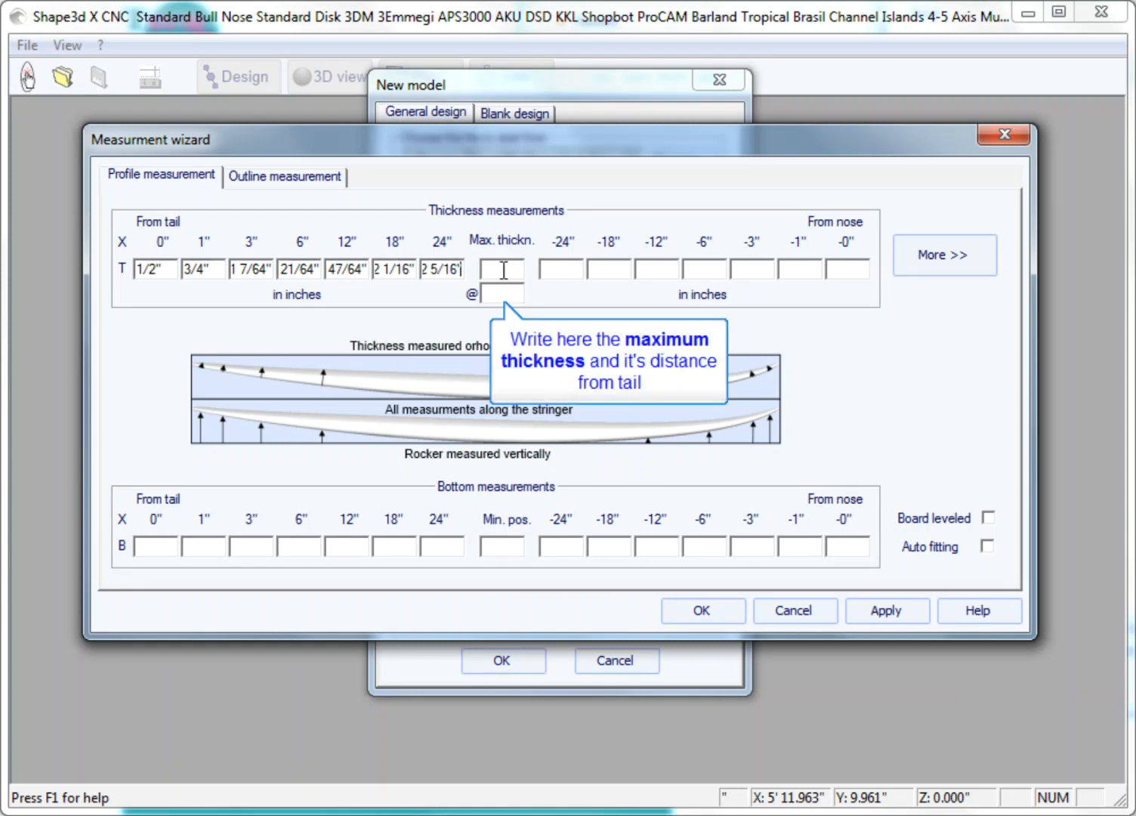
Set the maximum thickness to 2 1/2" at a distance of 34 3/32" from the tail.
{"action": "left_click", "coordinate": [504, 270]}
{"action": "type", "text": "2 1/2\""}
{"action": "key", "text": "Tab"}
{"action": "type", "text": "34 3/32\""}
Enter the thickness from the nose as 2 27/64" at 24", 2 3/16" at 18" and 1 25/32" at 12".
{"action": "left_click", "coordinate": [559, 270]}
{"action": "type", "text": "2 27/64\""}
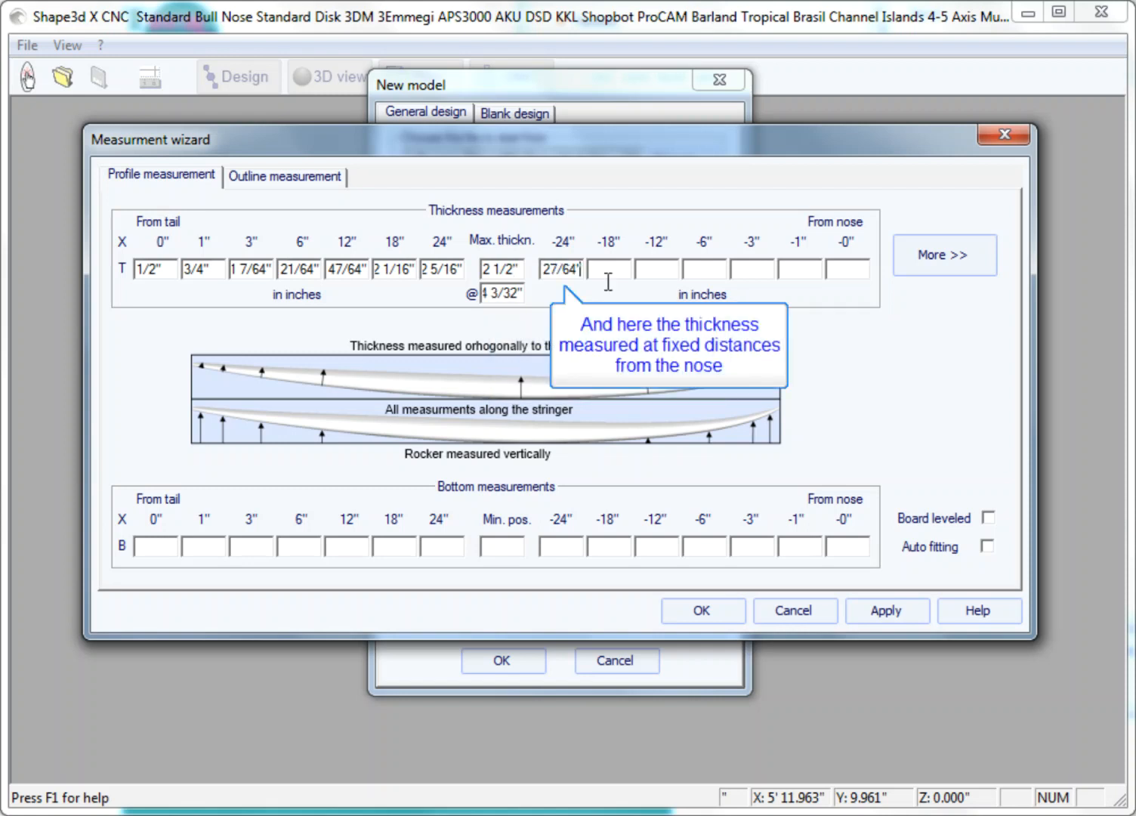
{"action": "left_click", "coordinate": [609, 276]}
{"action": "type", "text": "2 3/16\""}
{"action": "left_click", "coordinate": [653, 273]}
{"action": "type", "text": "1 25/32\""}
Enter the thickness from the nose as 1 7/32" at 6", 53/64" at 3", 7/16" at 1" and 3/16" at 0".
{"action": "left_click", "coordinate": [702, 273]}
{"action": "type", "text": "1 7/32\""}
{"action": "left_click", "coordinate": [745, 273]}
{"action": "type", "text": "53/64\""}
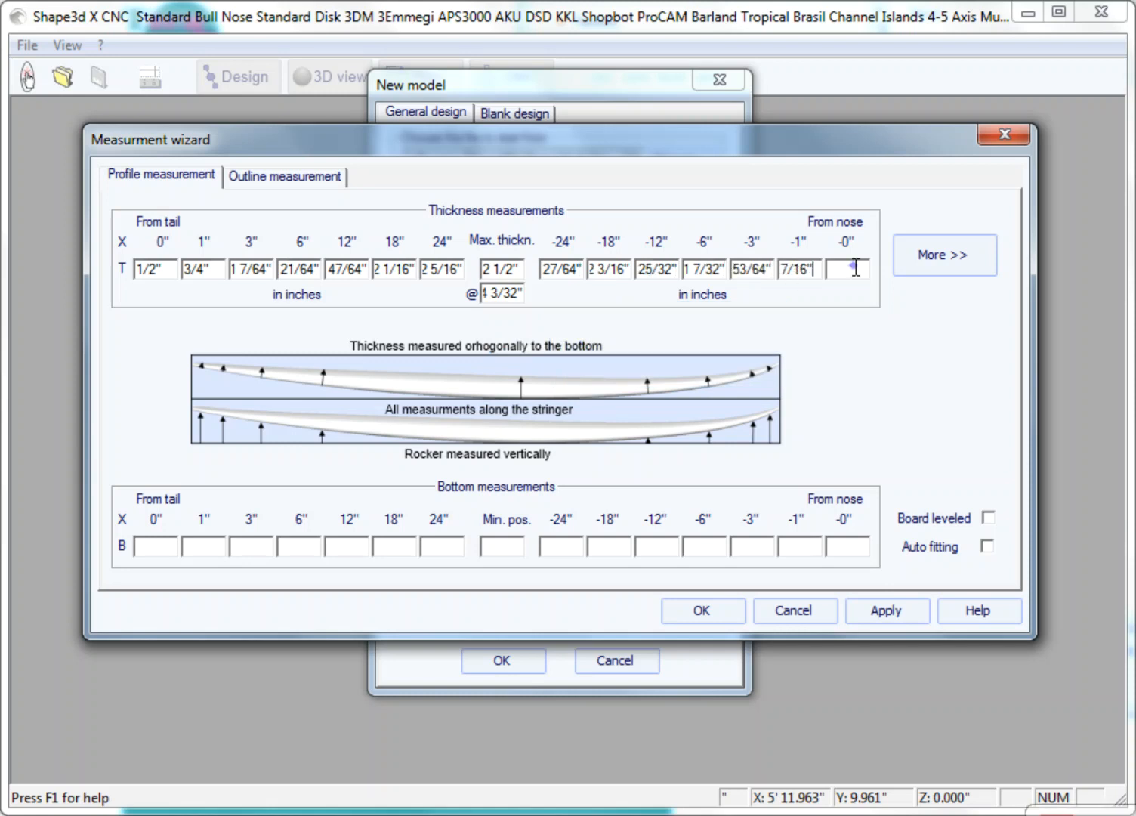
{"action": "left_click", "coordinate": [855, 269]}
{"action": "type", "text": "3/16\""}
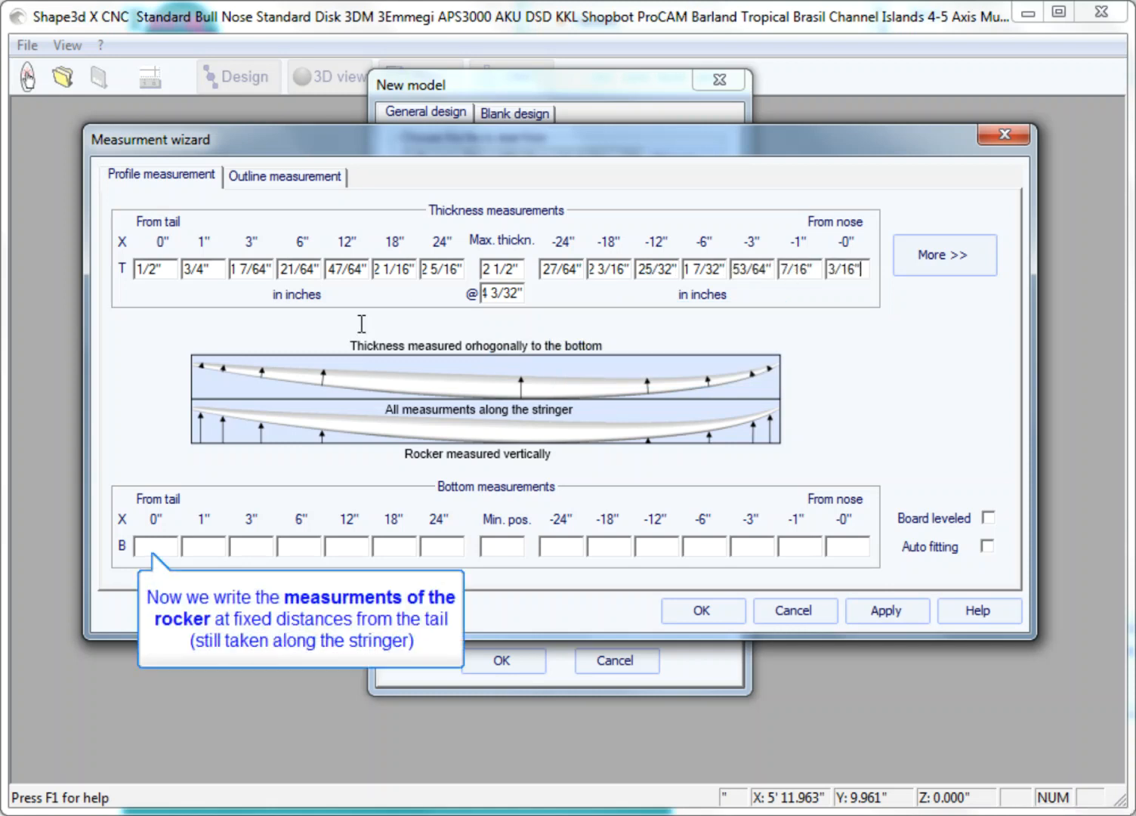
Enter the bottom rocker from the tail as 1 25/64" at 0", 1 5/16" at 1", 15/16" at 6" and 19/64" at 18".
{"action": "left_click", "coordinate": [153, 545]}
{"action": "type", "text": "25/64\""}
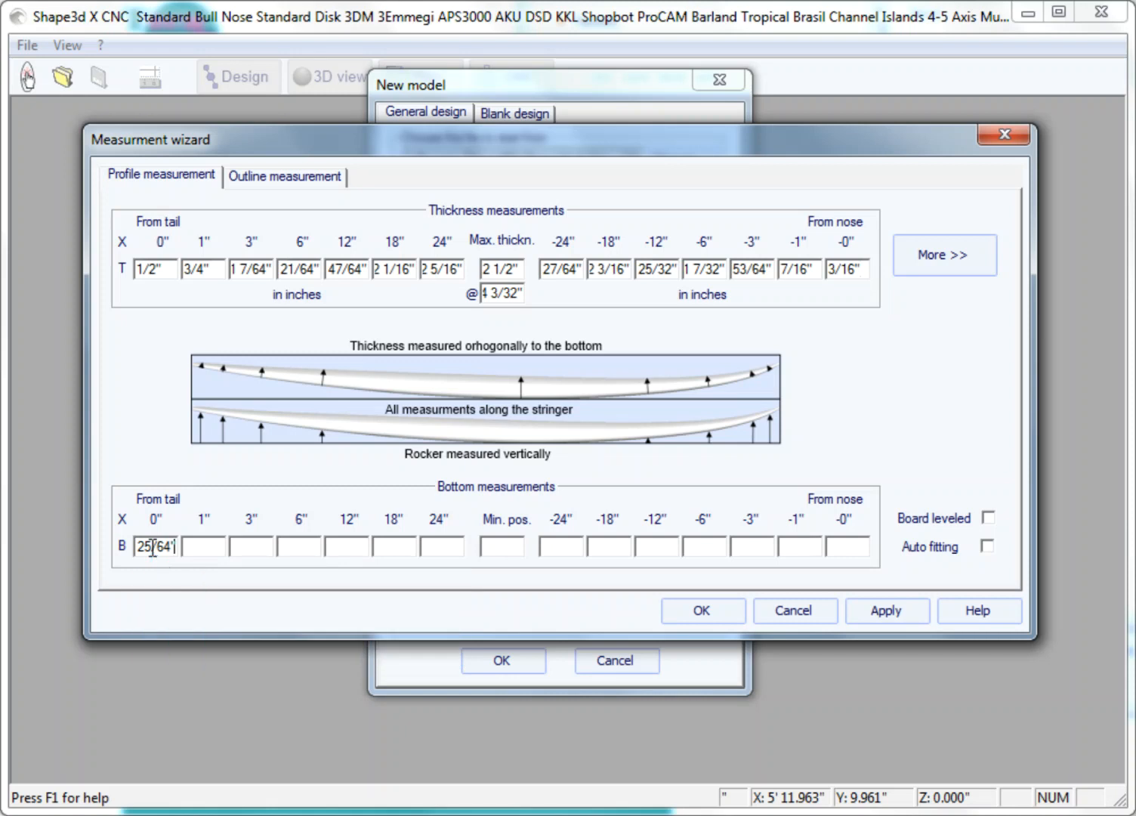
{"action": "left_click", "coordinate": [203, 546]}
{"action": "type", "text": "1 5/16\""}
{"action": "left_click", "coordinate": [297, 546]}
{"action": "type", "text": "15/16\""}
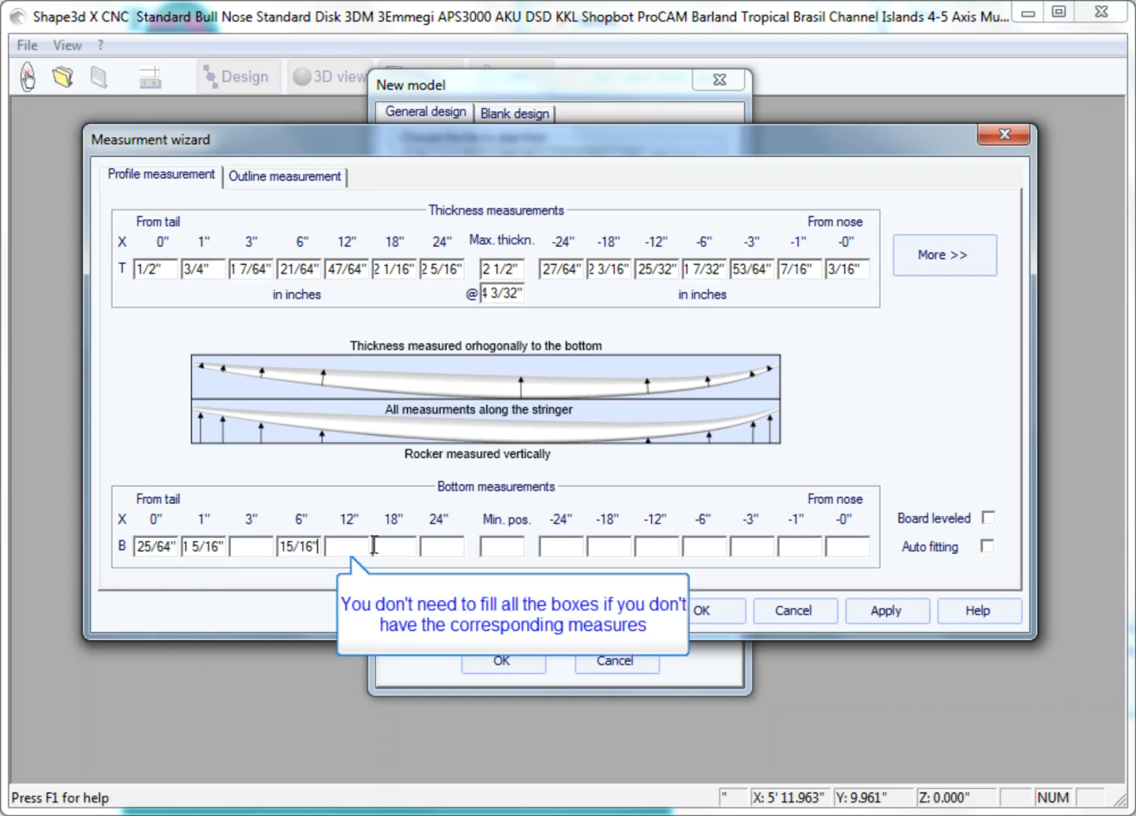
{"action": "left_click", "coordinate": [408, 546]}
{"action": "type", "text": "19/64\""}
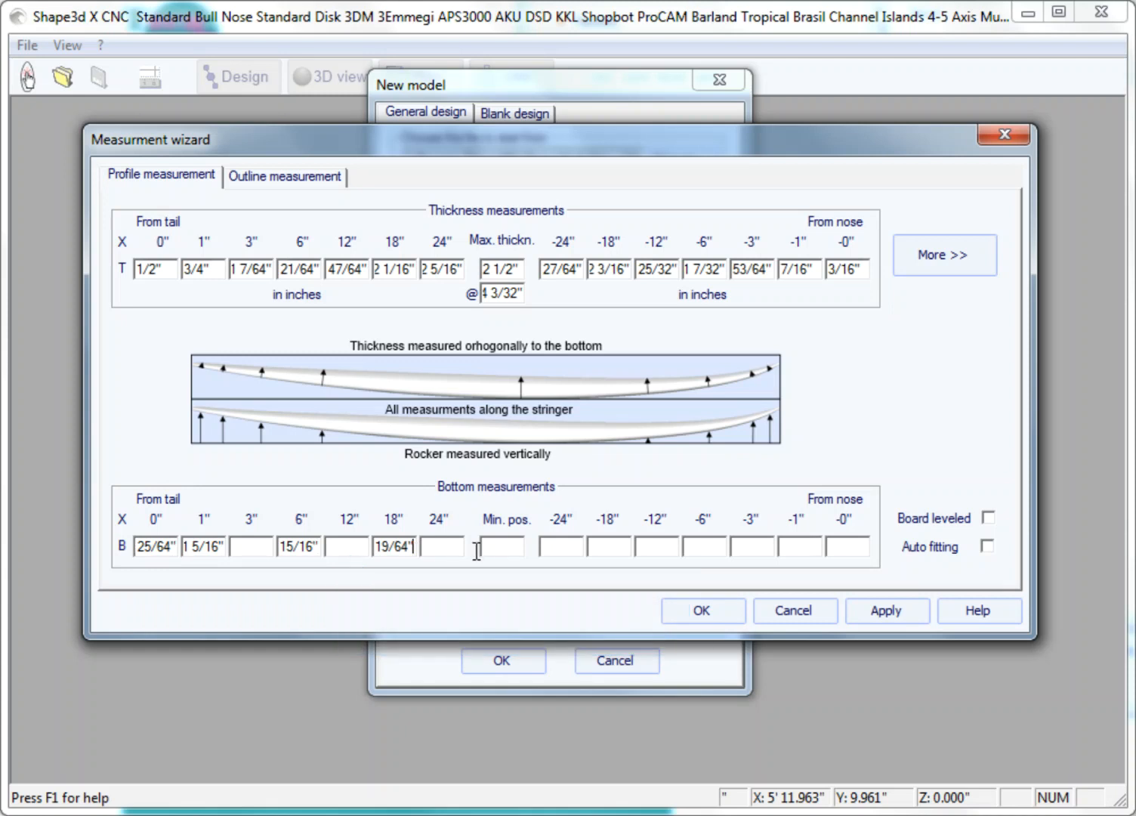
Set the bottom's minimum position to 31 3/16" and the rocker from the nose to 33/64" at 18" and 2 1/8" at 6".
{"action": "left_click", "coordinate": [502, 548]}
{"action": "type", "text": "1 3/16\""}
{"action": "left_click", "coordinate": [609, 545]}
{"action": "type", "text": "33/64\""}
{"action": "left_click", "coordinate": [712, 545]}
{"action": "type", "text": "2 1/8\""}
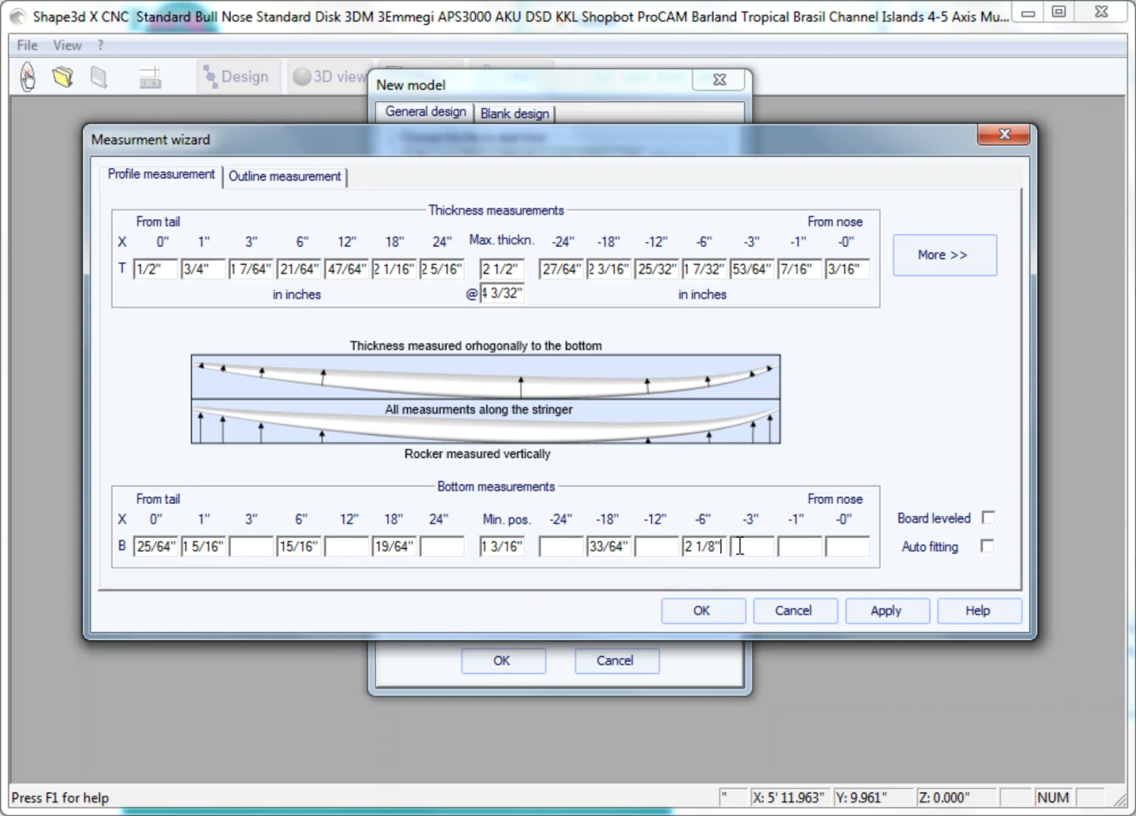
Enter the nose rocker as 3 5/8" at 1" and 4 5/64" at 0", and create the board with Auto fitting enabled.
{"action": "left_click", "coordinate": [793, 546]}
{"action": "type", "text": "3 5/8\""}
{"action": "left_click", "coordinate": [848, 545]}
{"action": "type", "text": "4 5/64\""}
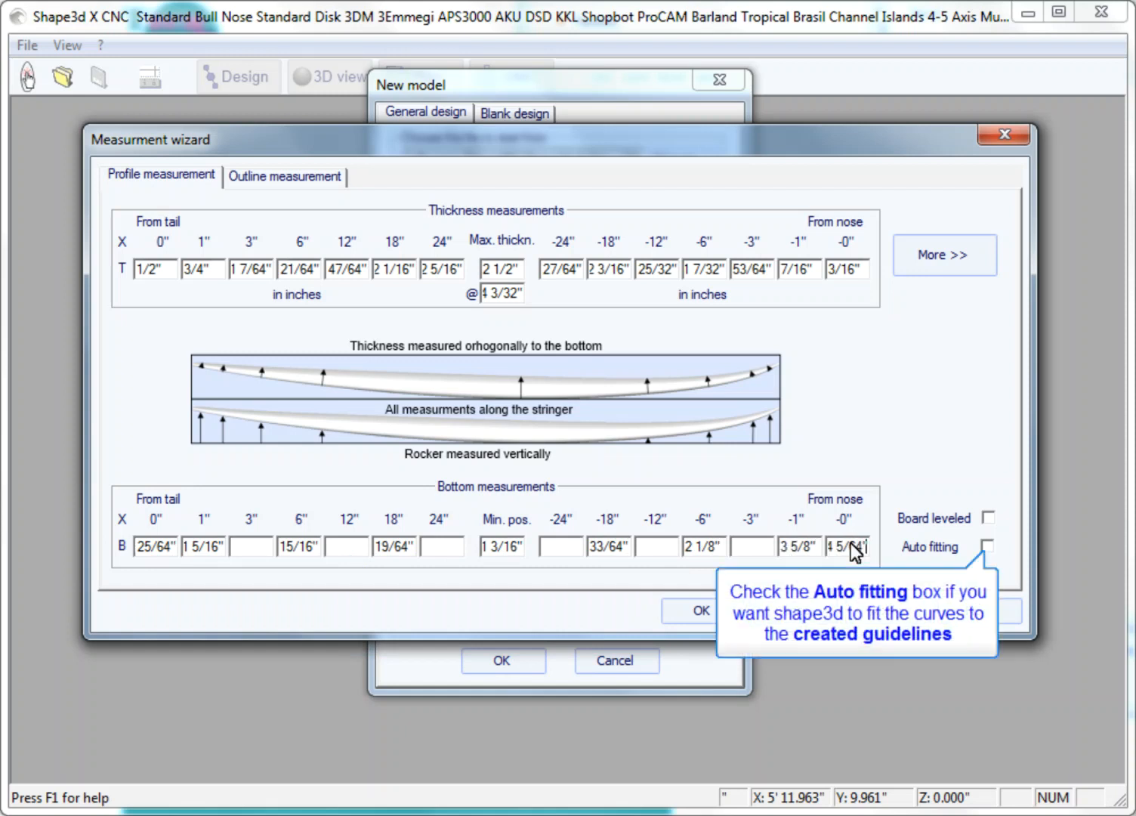
{"action": "left_click", "coordinate": [988, 545]}
{"action": "left_click", "coordinate": [716, 609]}
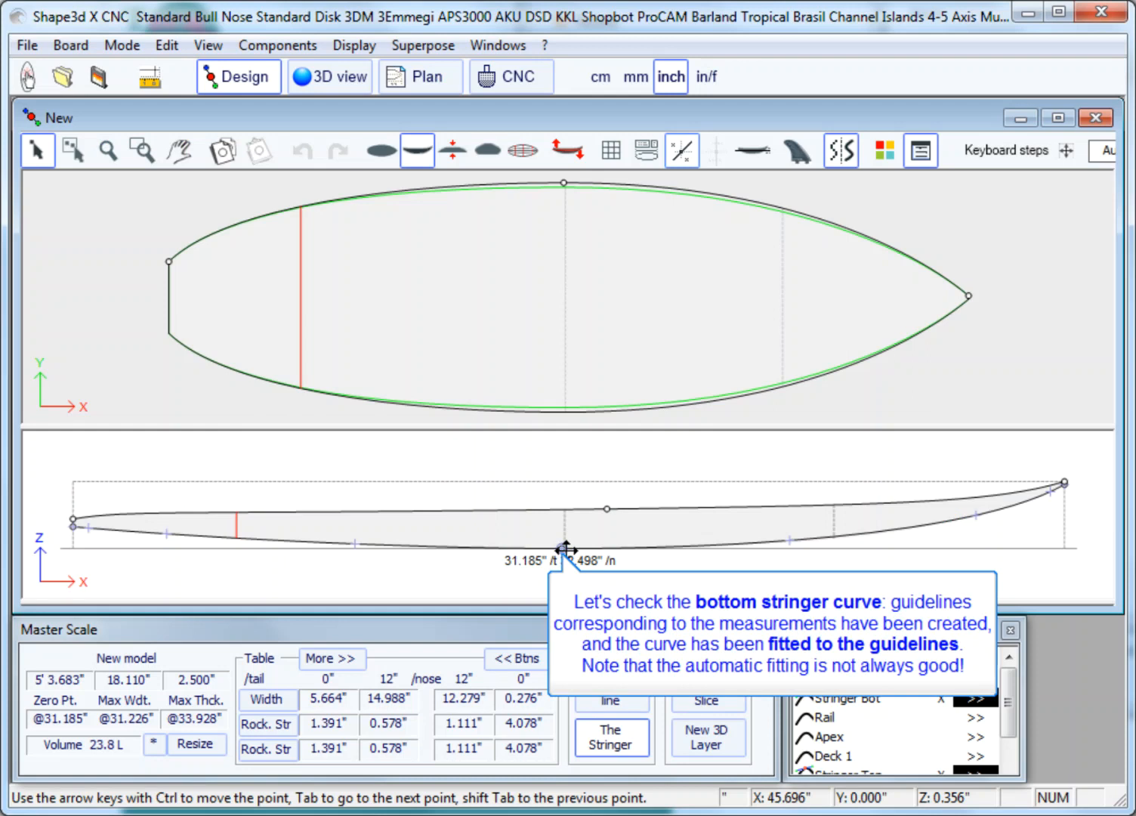
Compare the bottom stringer curve and the thickness curve with their guidelines, finishing in the stringer view.
{"action": "left_click", "coordinate": [565, 549]}
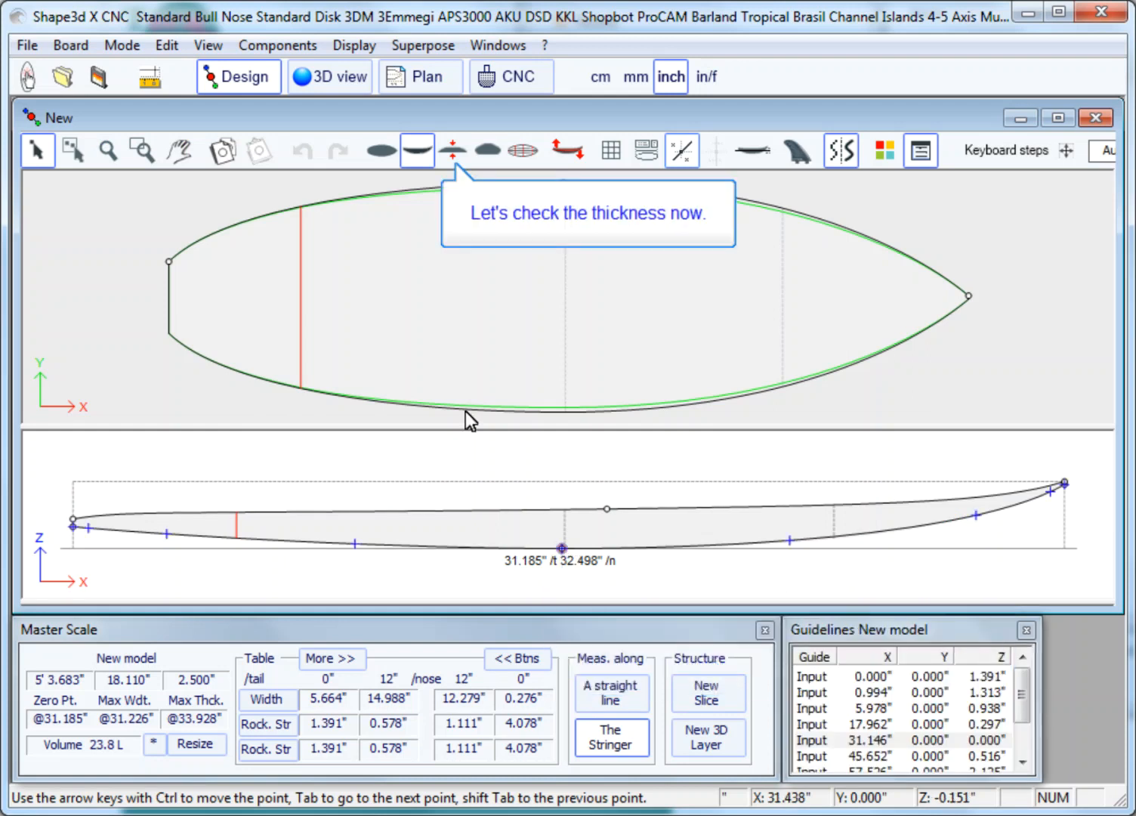
{"action": "left_click", "coordinate": [447, 153]}
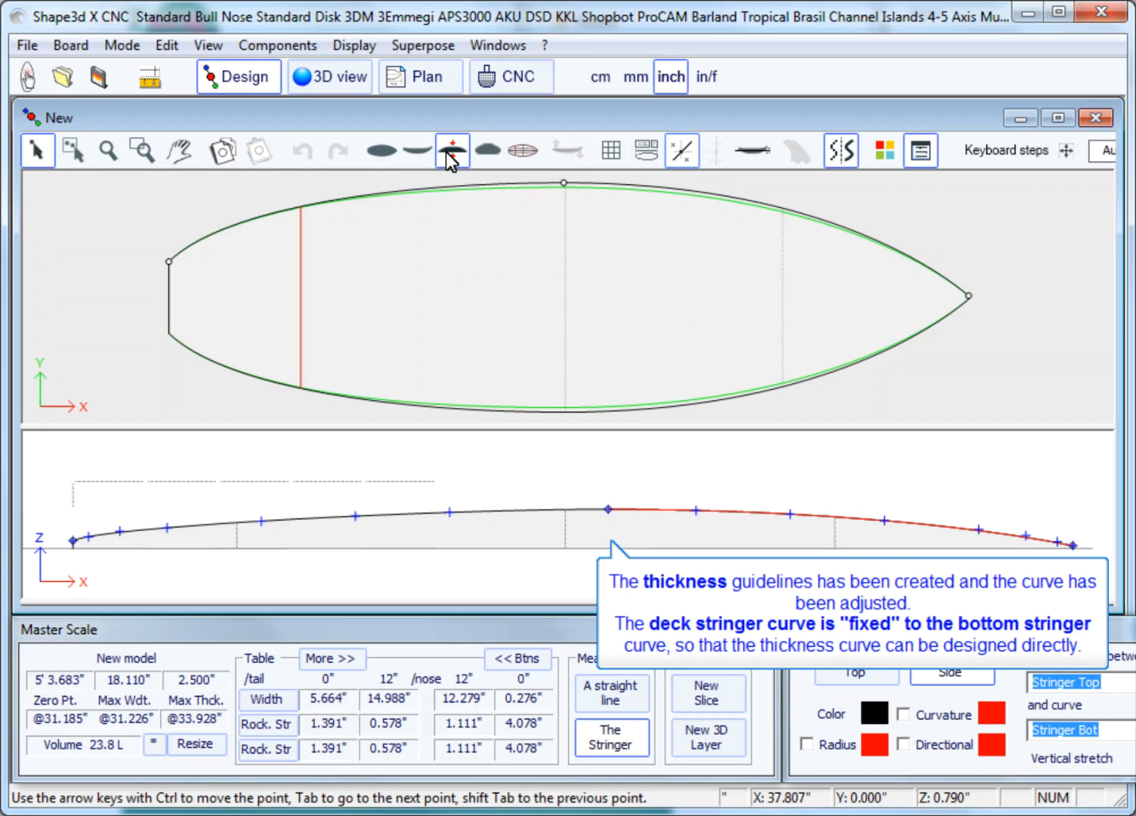
{"action": "left_click", "coordinate": [418, 153]}
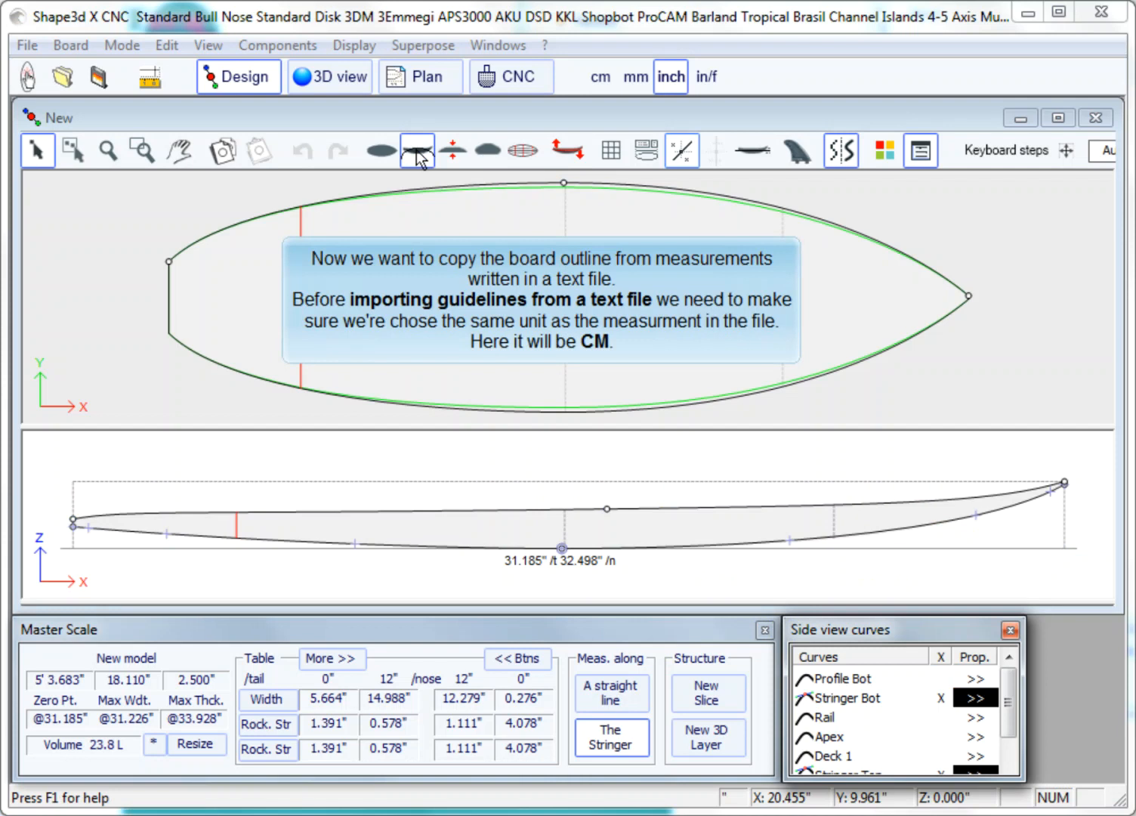
Switch the units to cm and import the guidelines from Swallow_otl.txt for the board outline.
{"action": "left_click", "coordinate": [602, 77]}
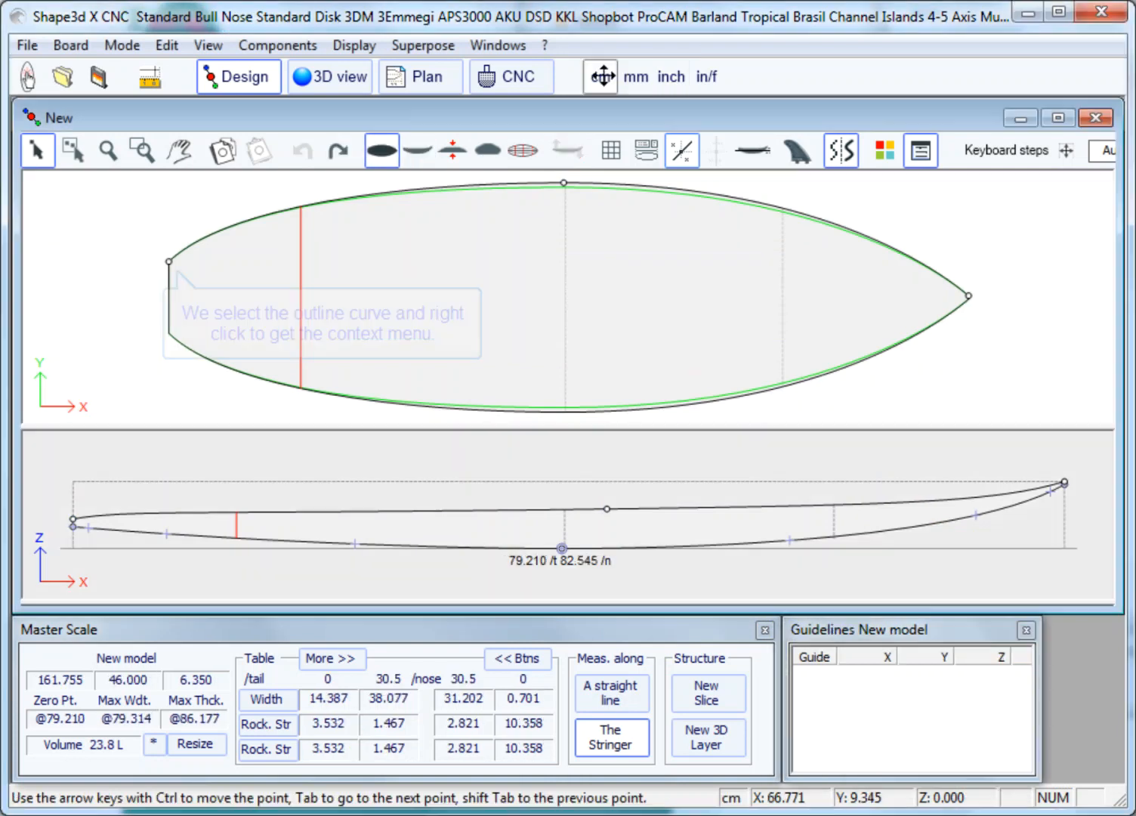
{"action": "right_click", "coordinate": [169, 261]}
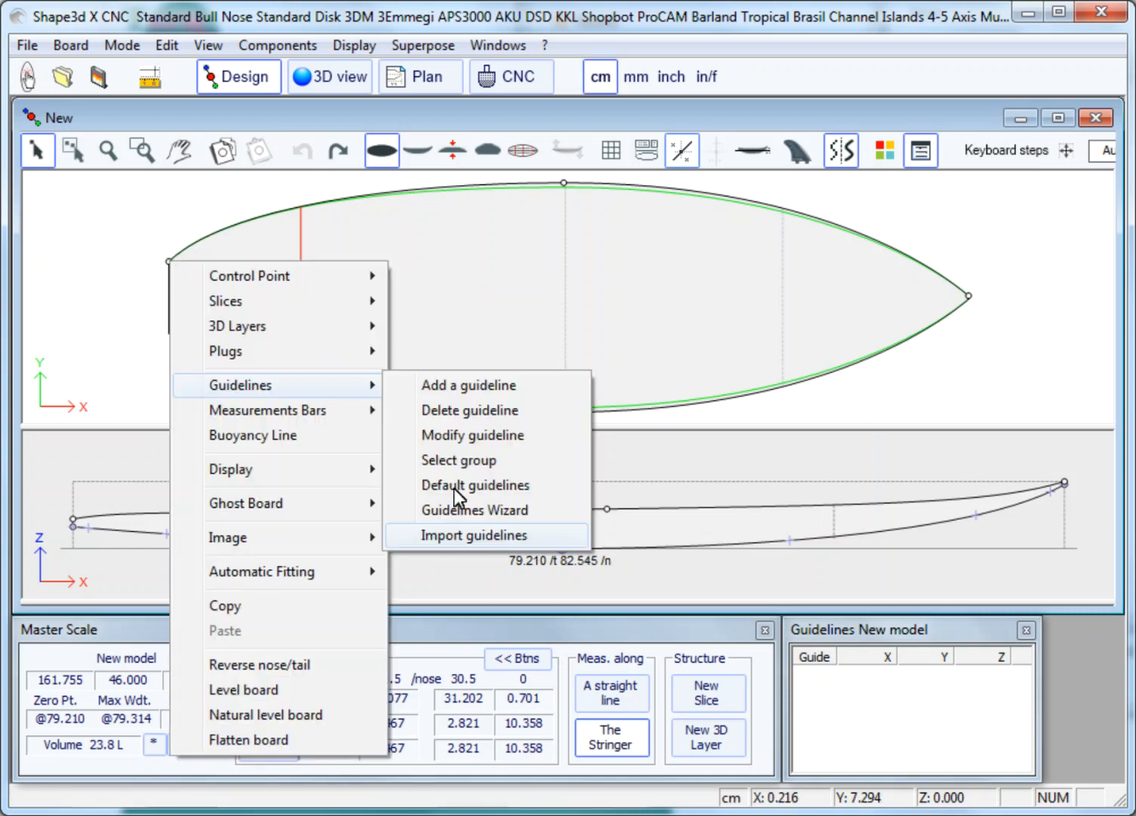
{"action": "left_click", "coordinate": [456, 534]}
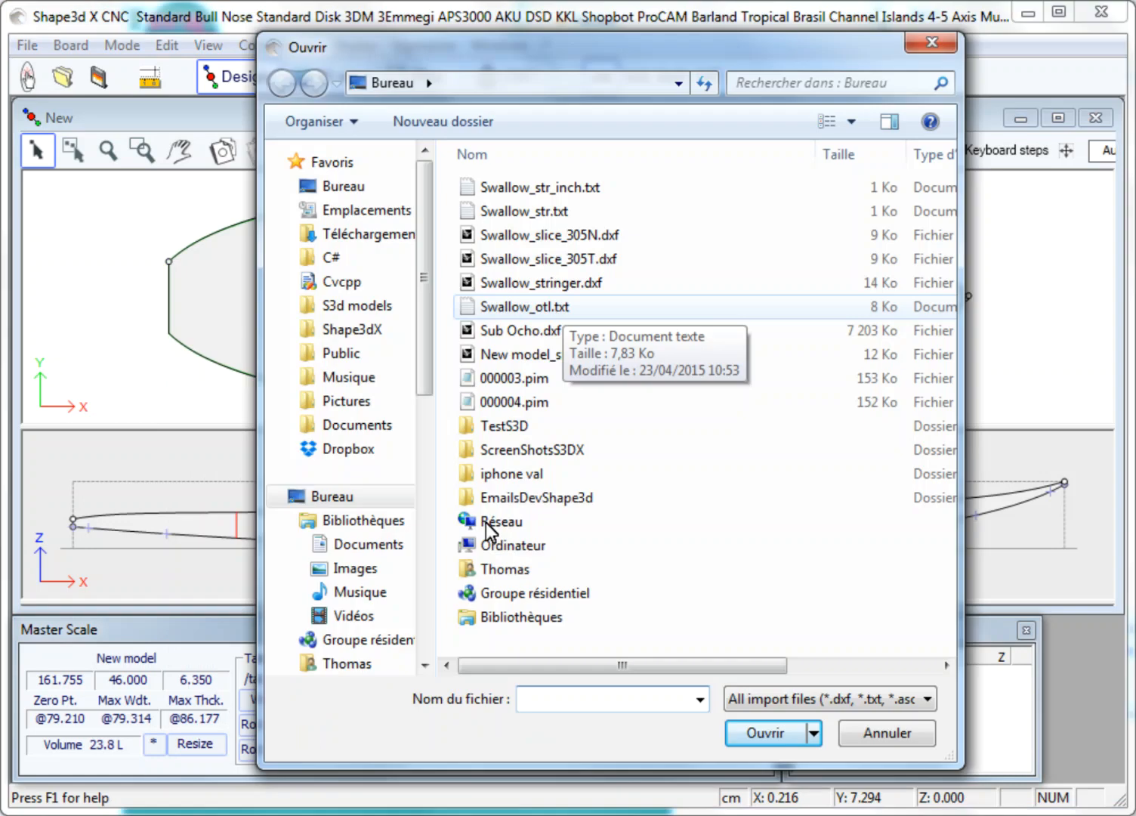
{"action": "left_click", "coordinate": [539, 307]}
{"action": "left_click", "coordinate": [766, 732]}
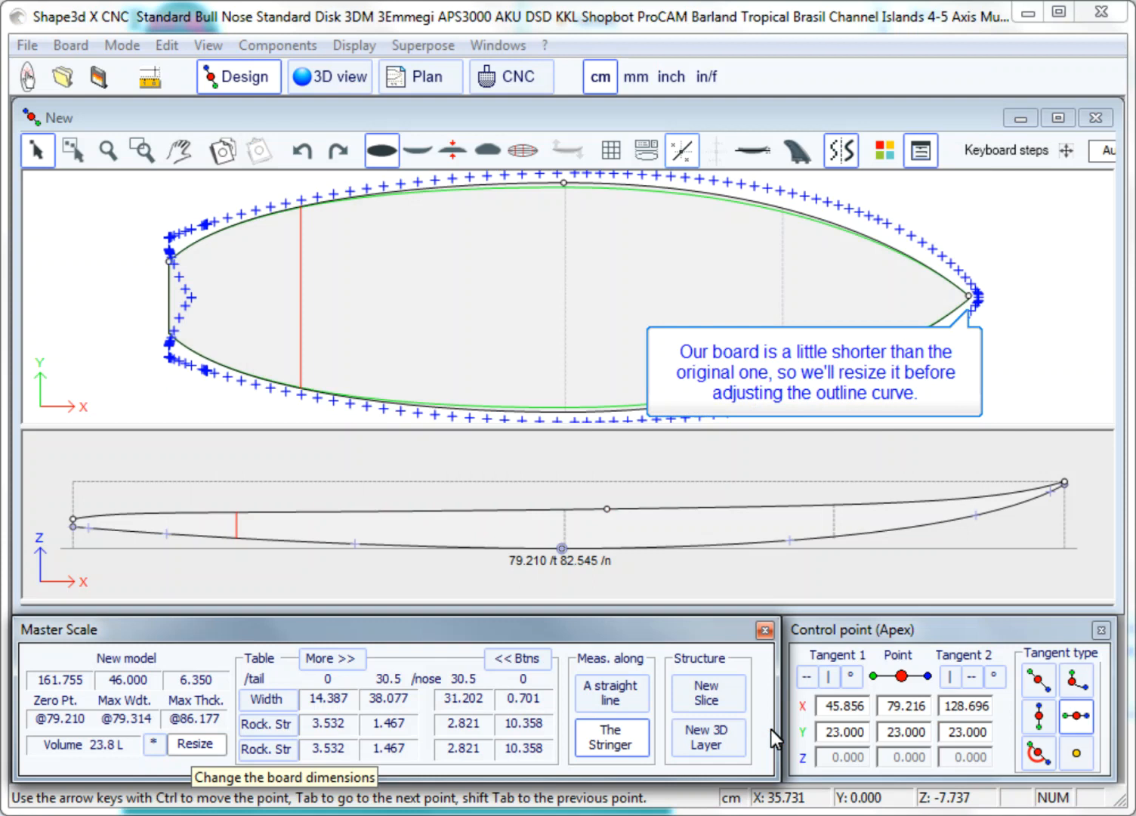
Resize the board to a length of 164 cm.
{"action": "left_click", "coordinate": [195, 743]}
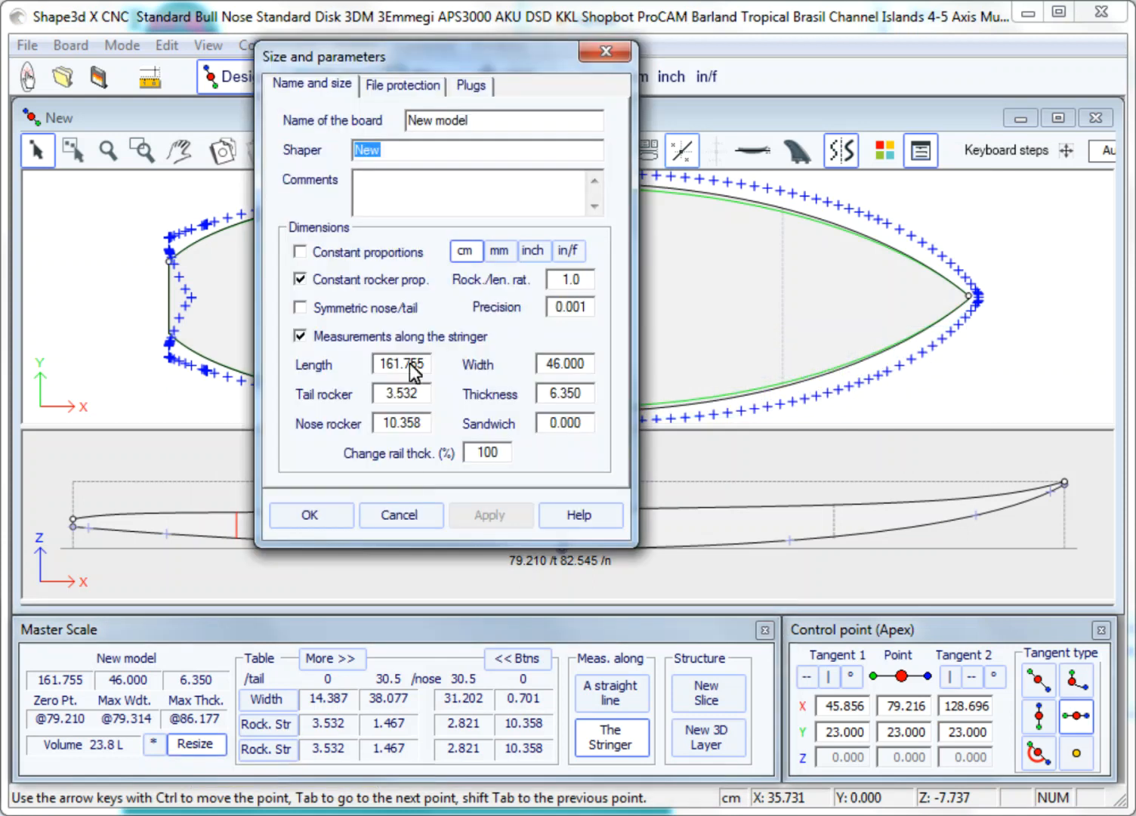
{"action": "left_click_drag", "start_coordinate": [392, 364], "coordinate": [430, 364]}
{"action": "type", "text": "4"}
{"action": "left_click", "coordinate": [328, 514]}
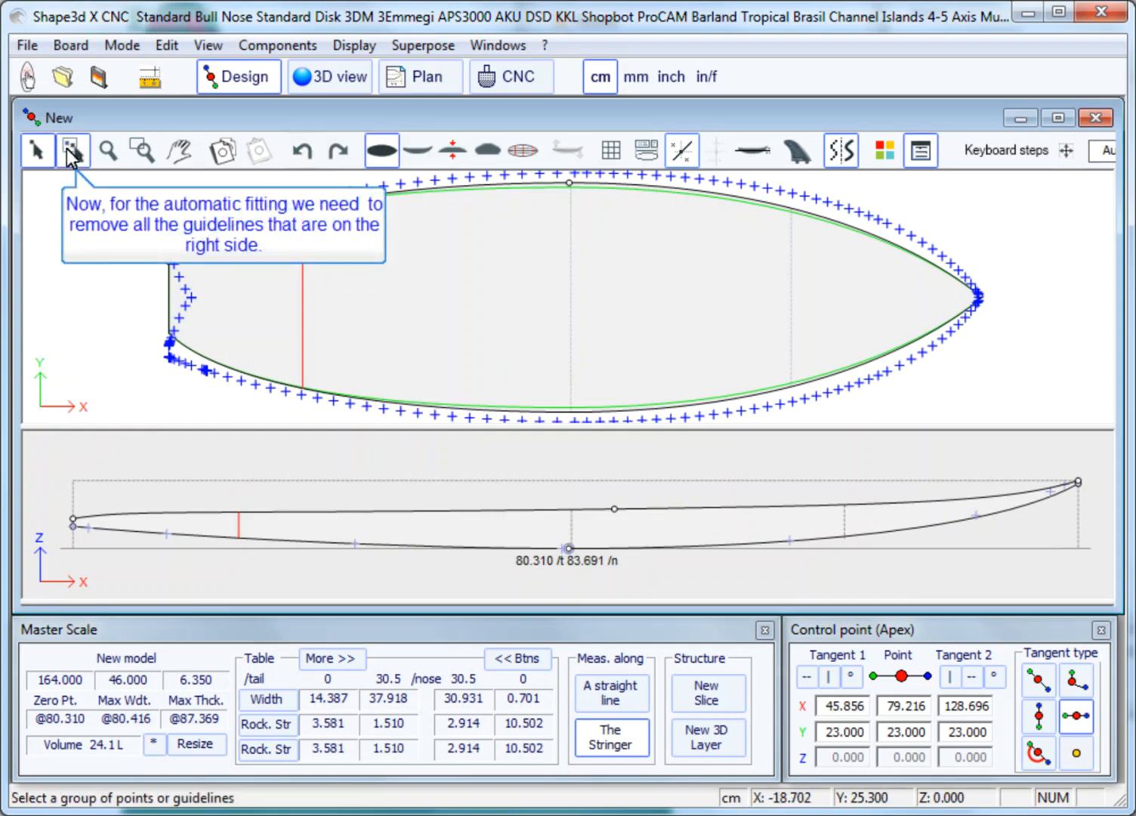
Delete the group of imported outline guidelines along the board's right half, on the negative Y side.
{"action": "left_click", "coordinate": [72, 151]}
{"action": "left_click_drag", "start_coordinate": [137, 295], "coordinate": [1018, 439]}
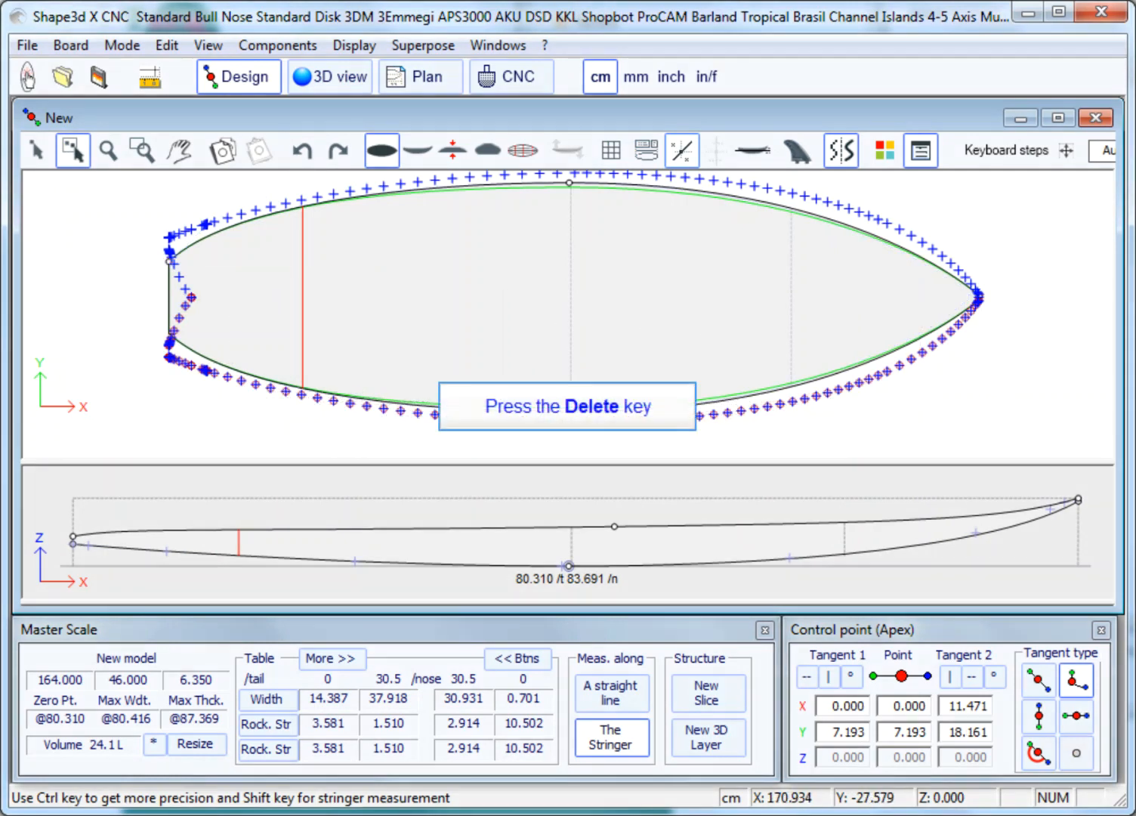
{"action": "key", "text": "Delete"}
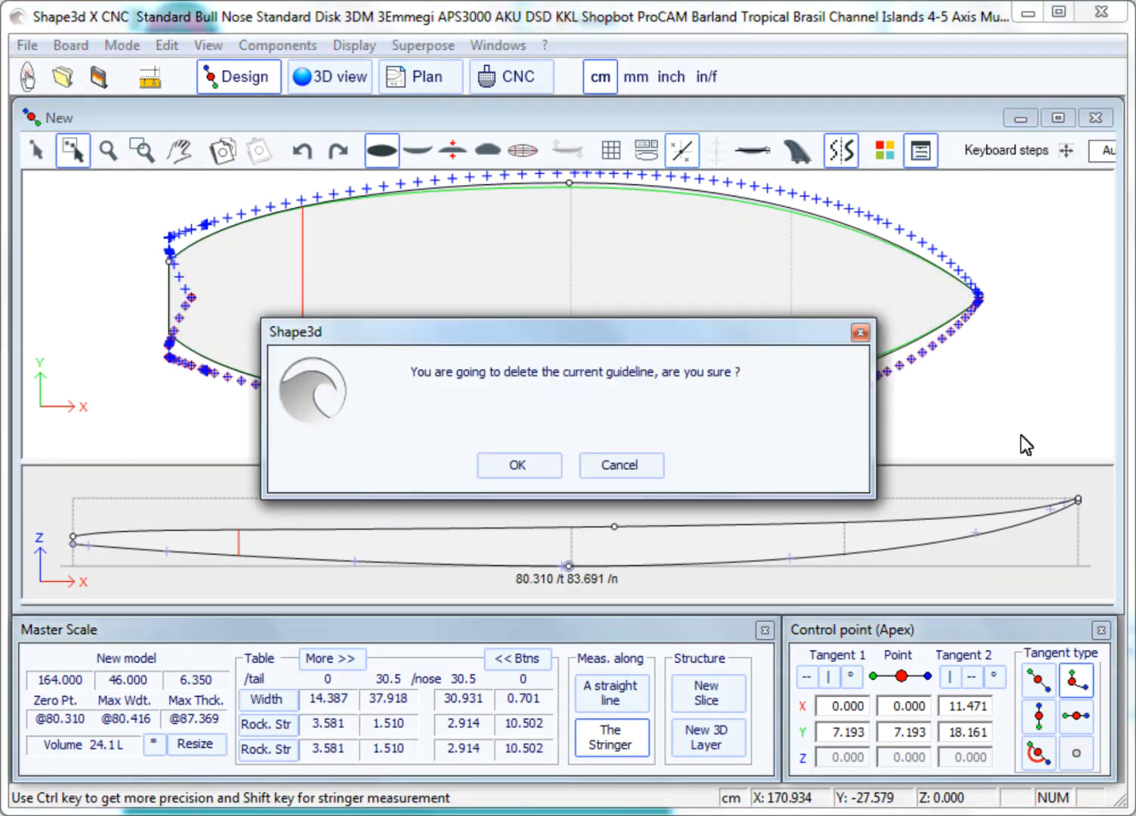
{"action": "left_click", "coordinate": [526, 466]}
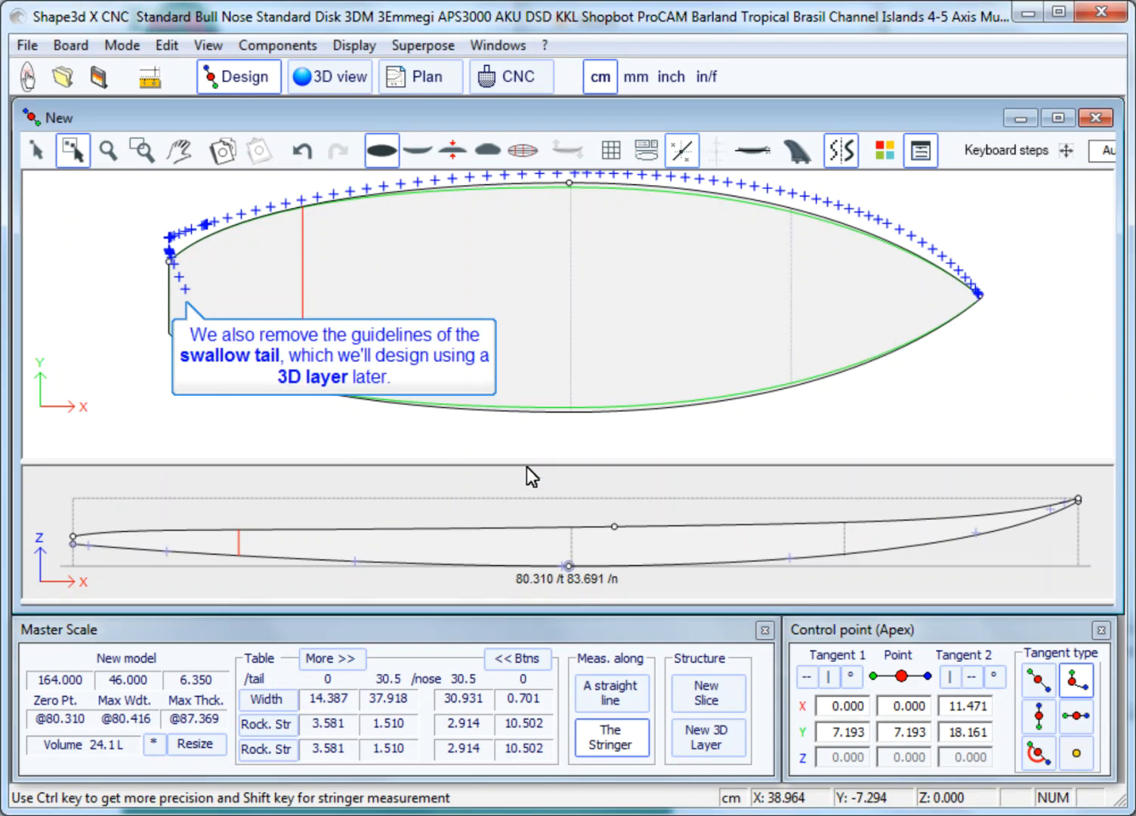
Delete the remaining guidelines of the swallow tail notch.
{"action": "left_click_drag", "start_coordinate": [162, 257], "coordinate": [198, 302]}
{"action": "key", "text": "Delete"}
{"action": "left_click", "coordinate": [551, 466]}
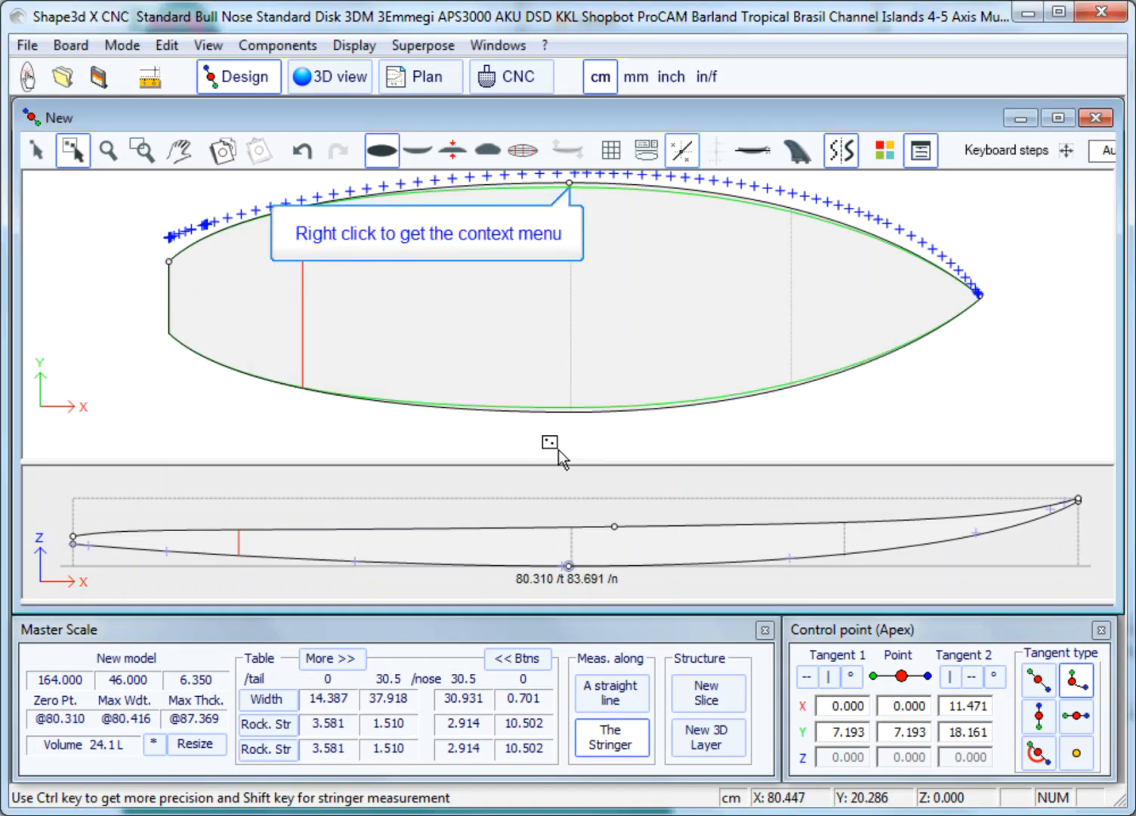
Automatically fit the whole outline curve to the guidelines using 2 arcs.
{"action": "right_click", "coordinate": [570, 185]}
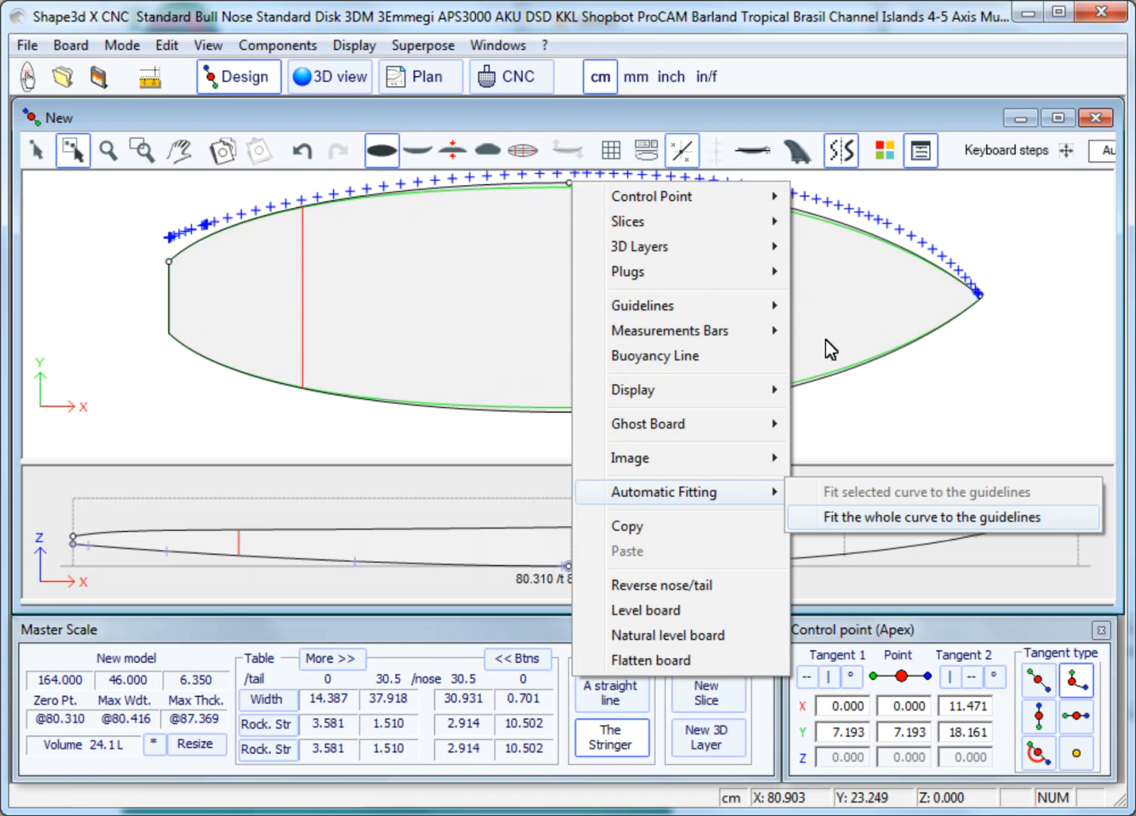
{"action": "left_click", "coordinate": [853, 516]}
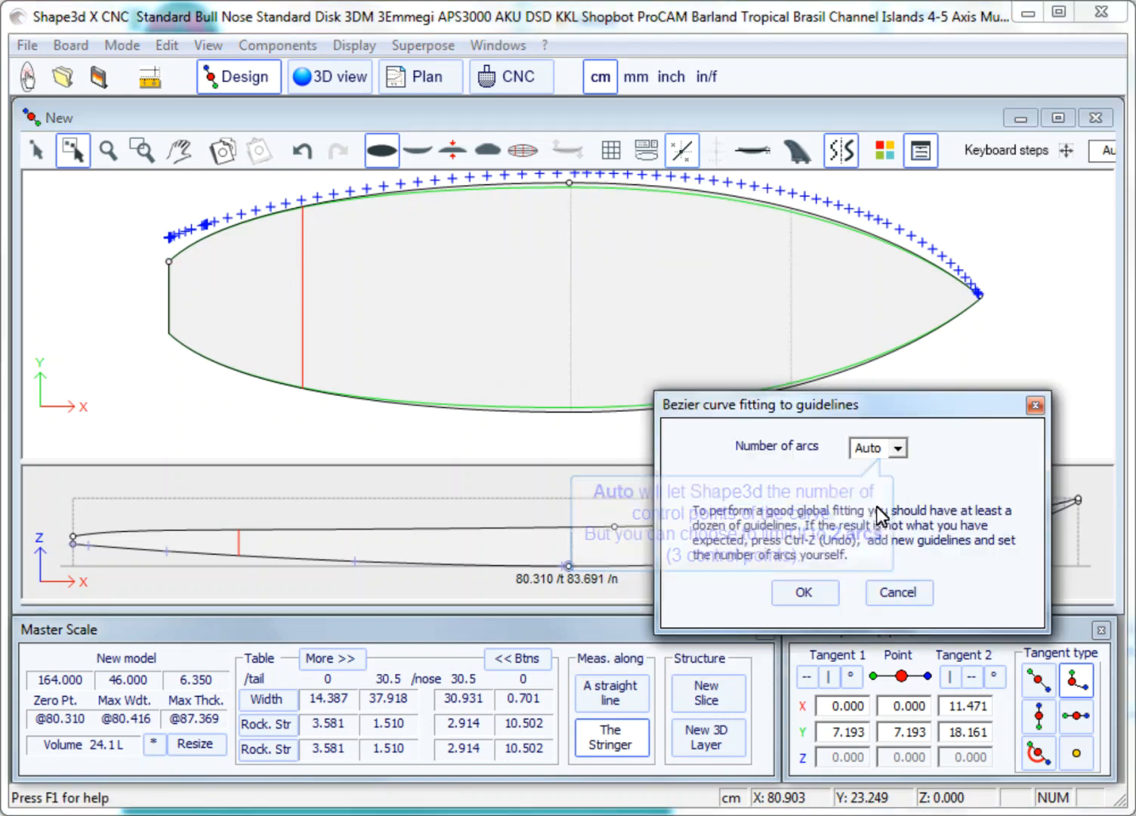
{"action": "left_click", "coordinate": [899, 449]}
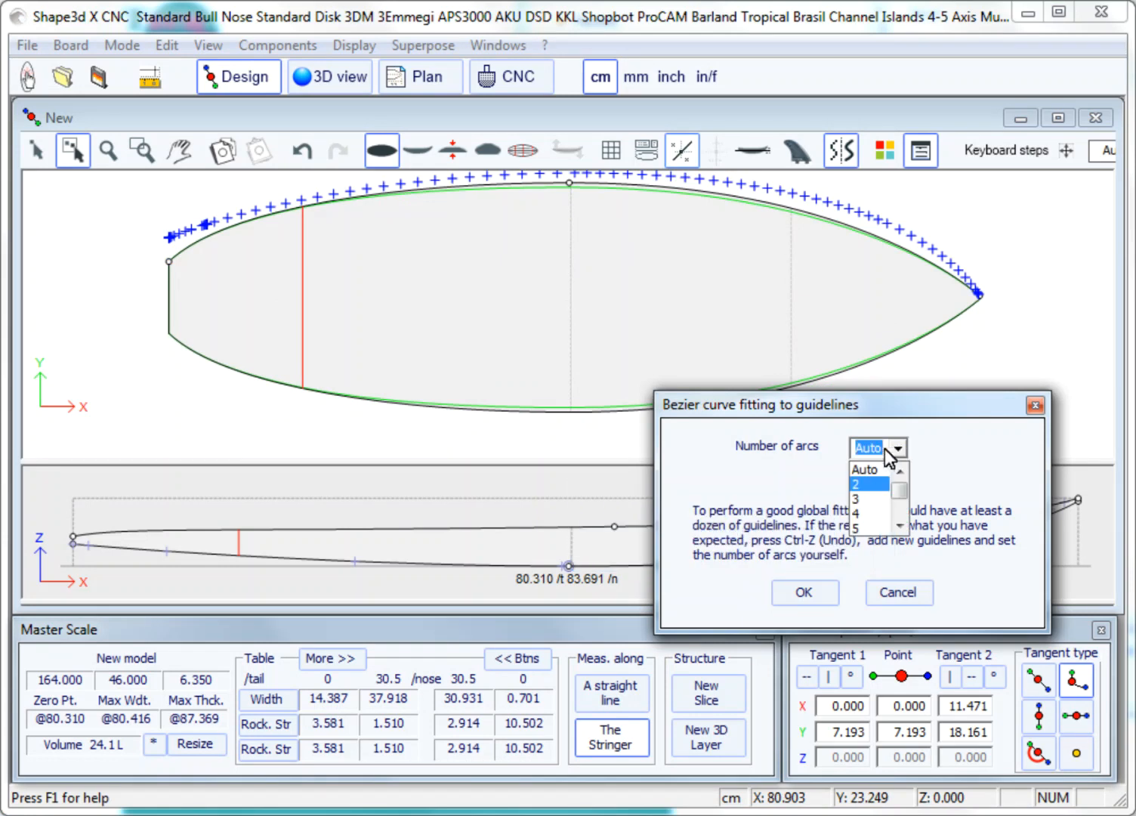
{"action": "left_click", "coordinate": [869, 485]}
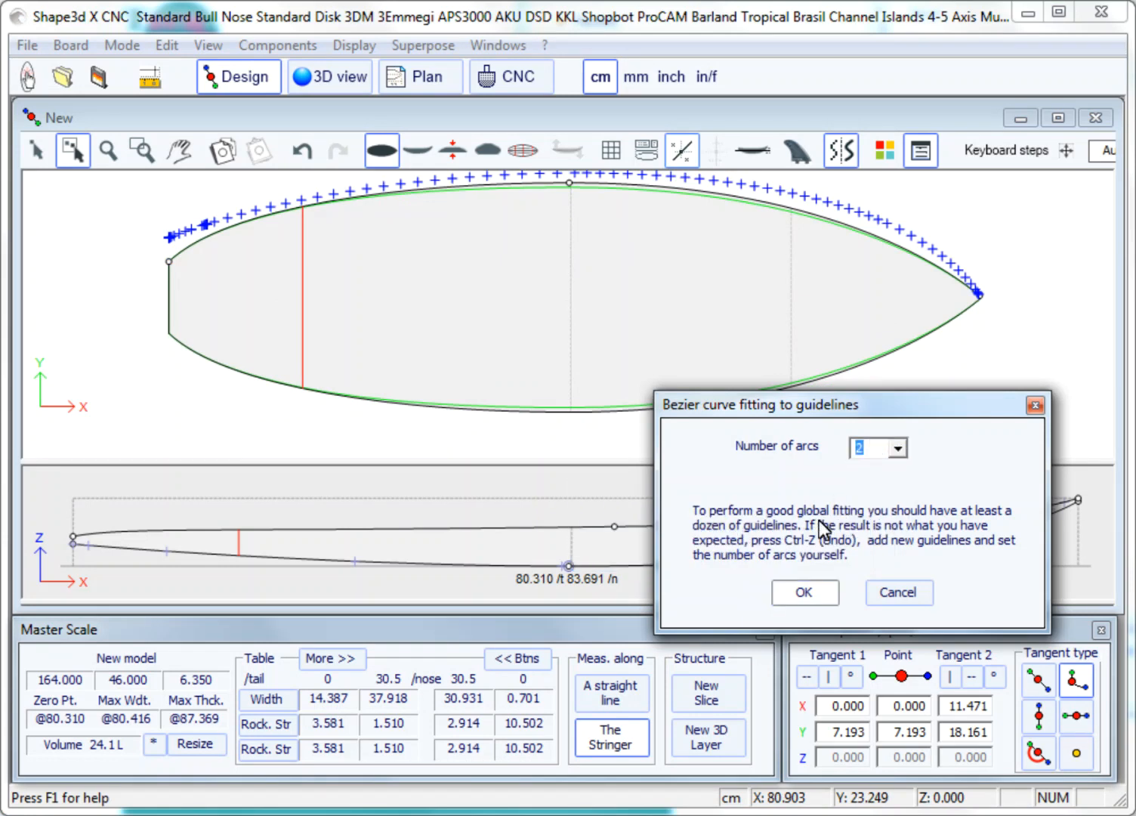
{"action": "left_click", "coordinate": [804, 593]}
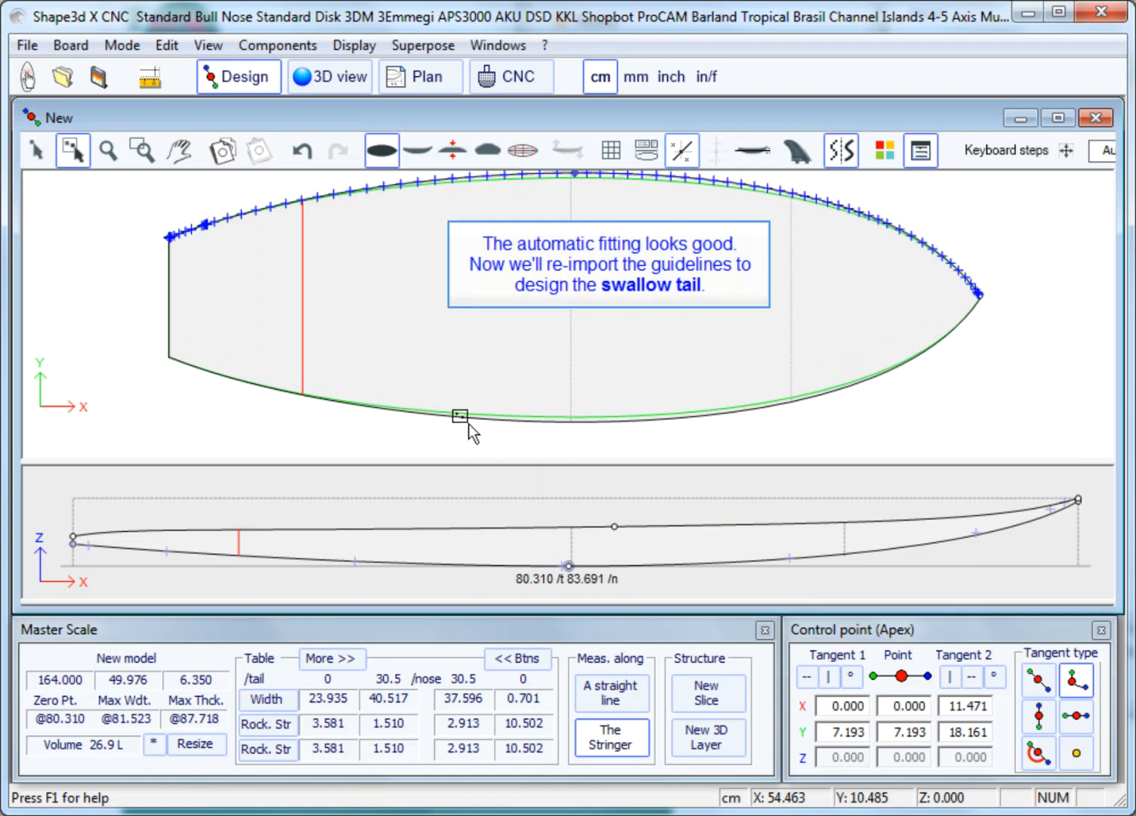
Import the Swallow_otl.txt guidelines again onto the fitted outline for designing the swallow tail.
{"action": "right_click", "coordinate": [440, 245]}
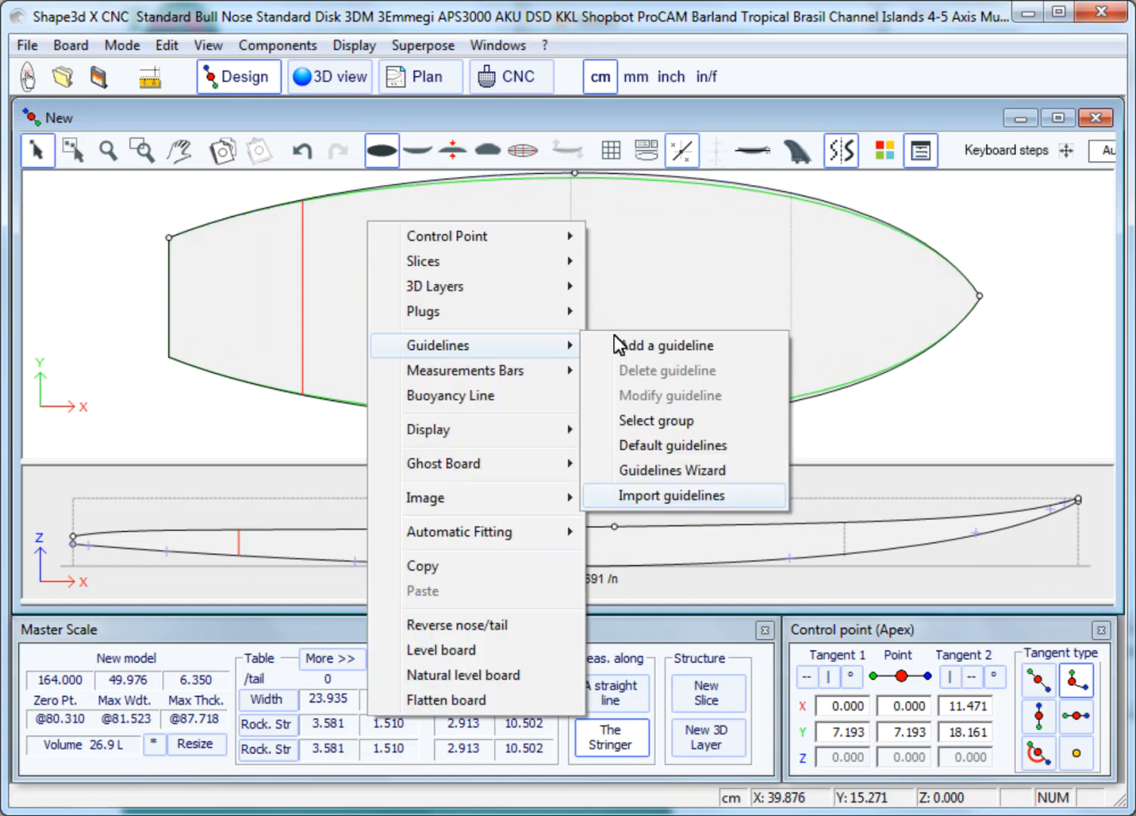
{"action": "left_click", "coordinate": [647, 495]}
{"action": "left_click", "coordinate": [533, 306]}
{"action": "left_click", "coordinate": [771, 731]}
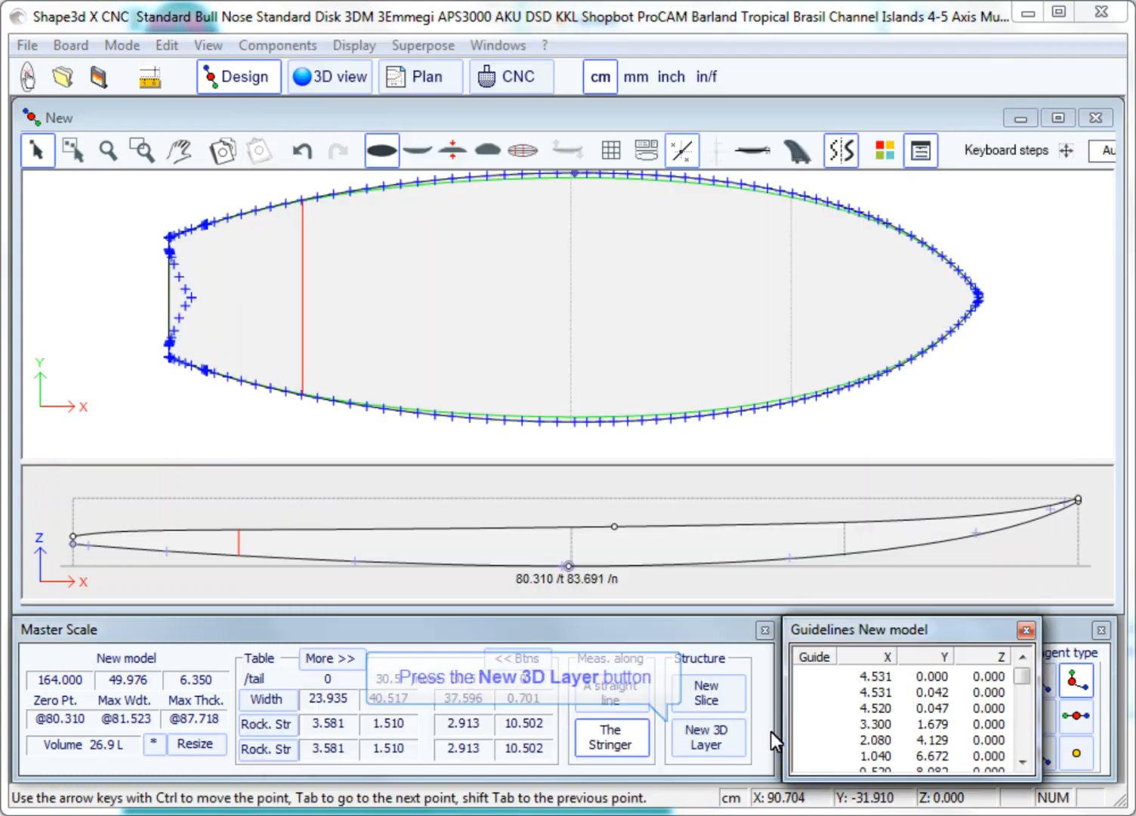
Create a 3D layer named Swallow cut, of type Vertical cut, from X min 0 to X max 8 cm.
{"action": "left_click", "coordinate": [713, 736]}
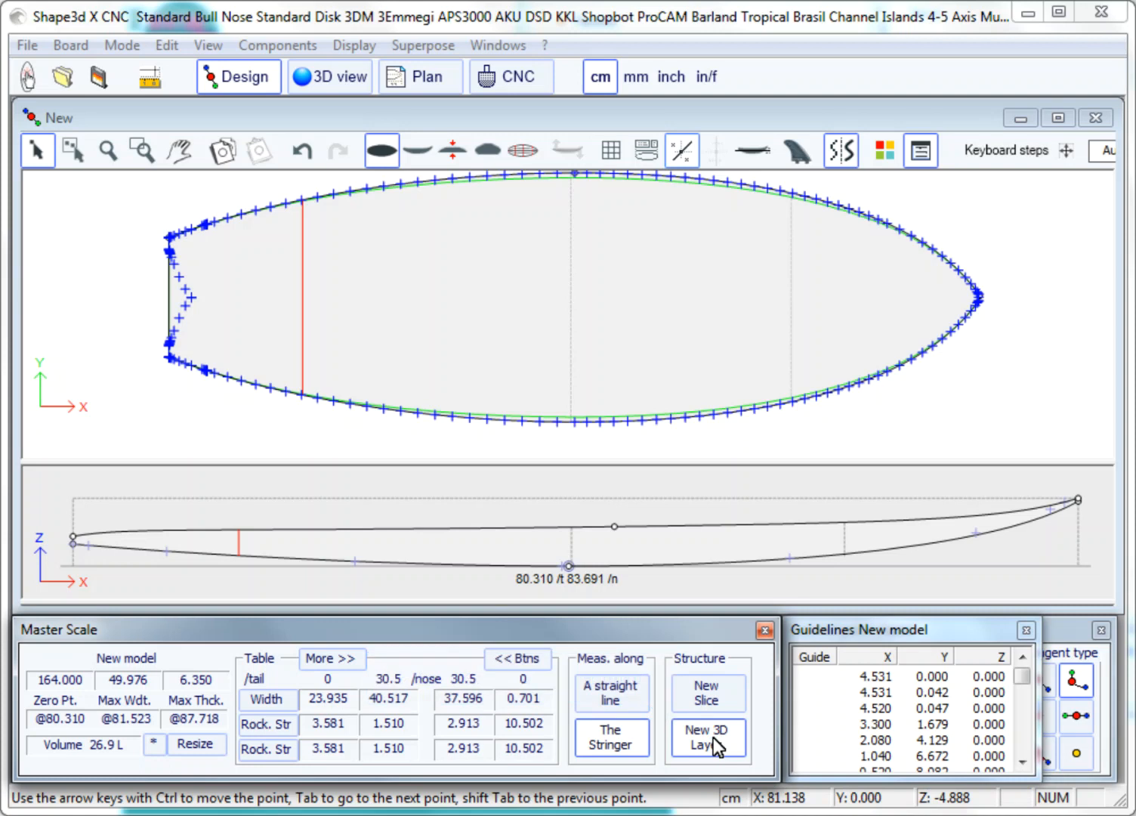
{"action": "left_click_drag", "start_coordinate": [561, 308], "coordinate": [495, 317]}
{"action": "type", "text": "Swallow cut"}
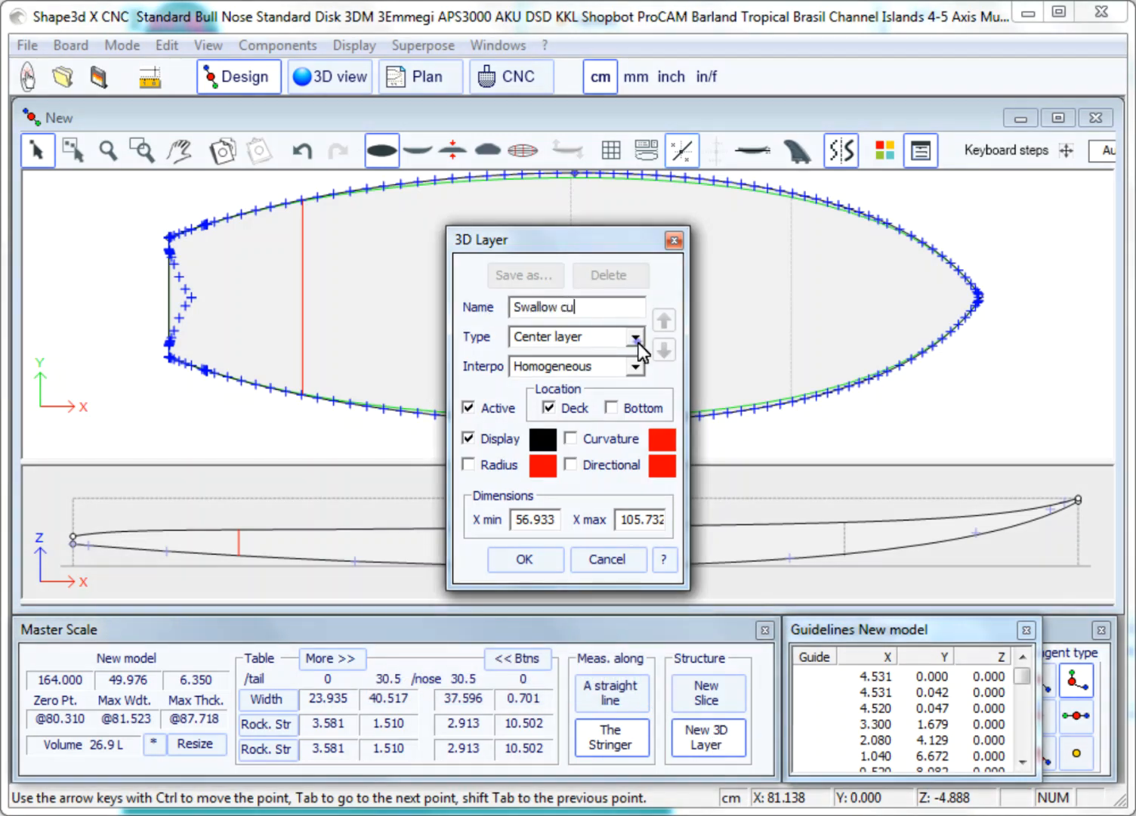
{"action": "left_click", "coordinate": [635, 337]}
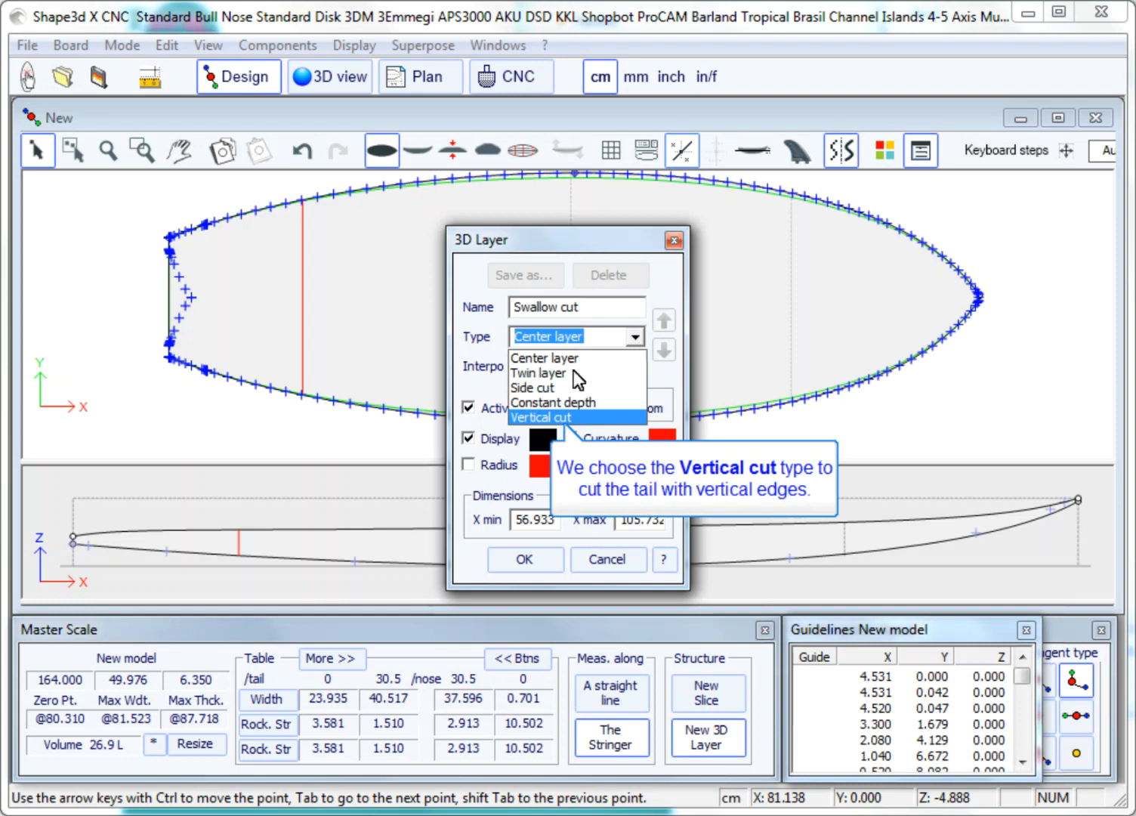
{"action": "left_click", "coordinate": [561, 418]}
{"action": "double_click", "coordinate": [532, 520]}
{"action": "type", "text": "0"}
{"action": "double_click", "coordinate": [638, 520]}
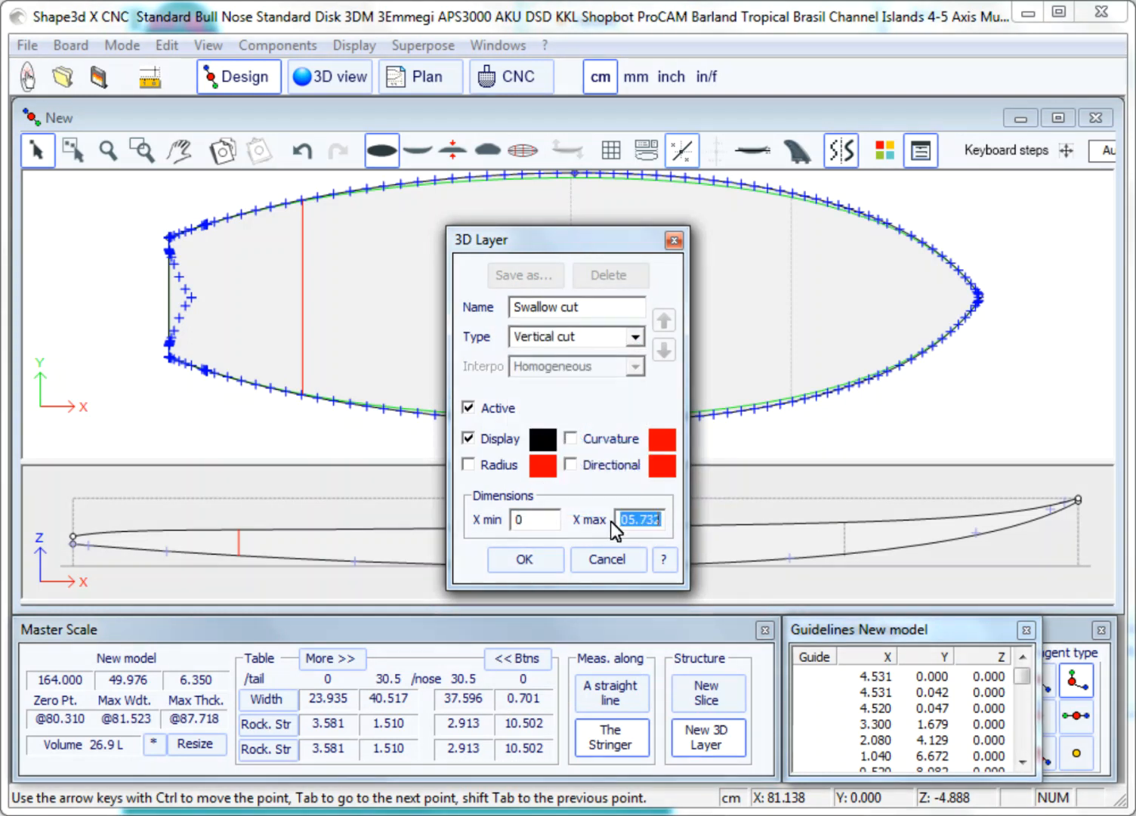
{"action": "type", "text": "8"}
{"action": "left_click", "coordinate": [533, 561]}
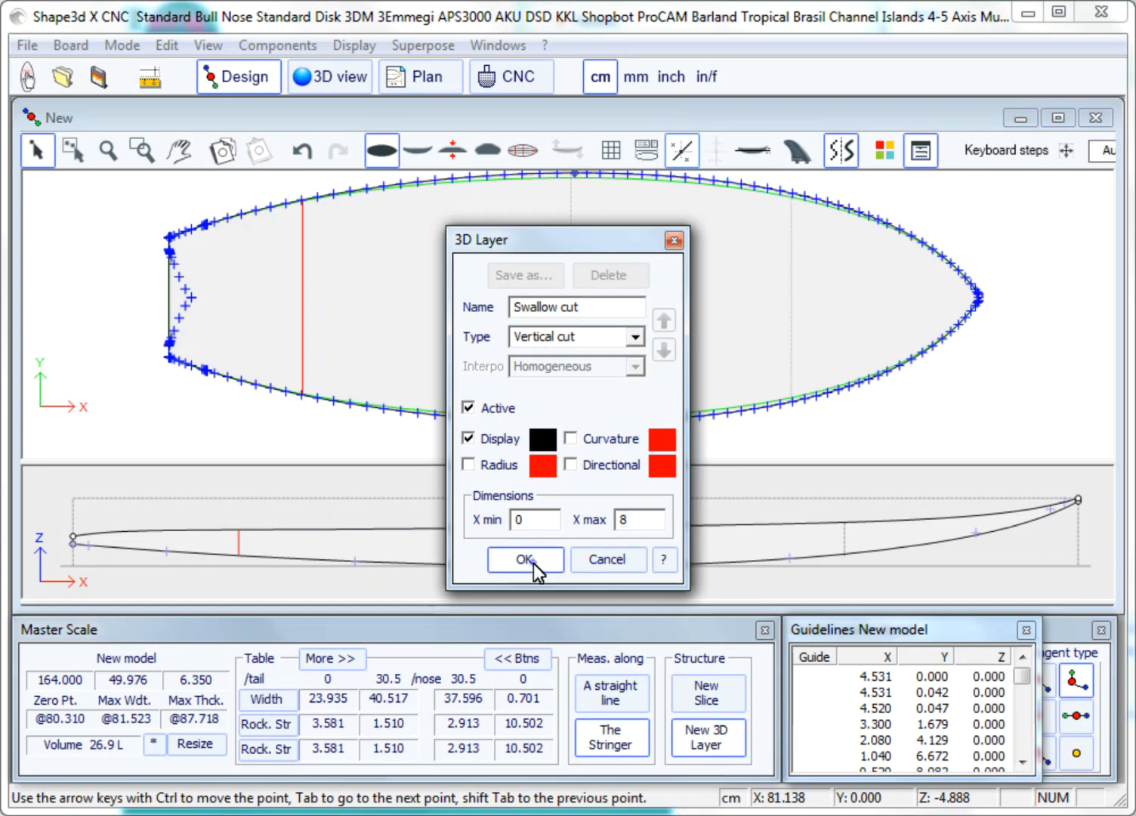
Move the free end point of the Swallow cut's inner curve onto the board's centreline at X 8 cm.
{"action": "left_click", "coordinate": [168, 297]}
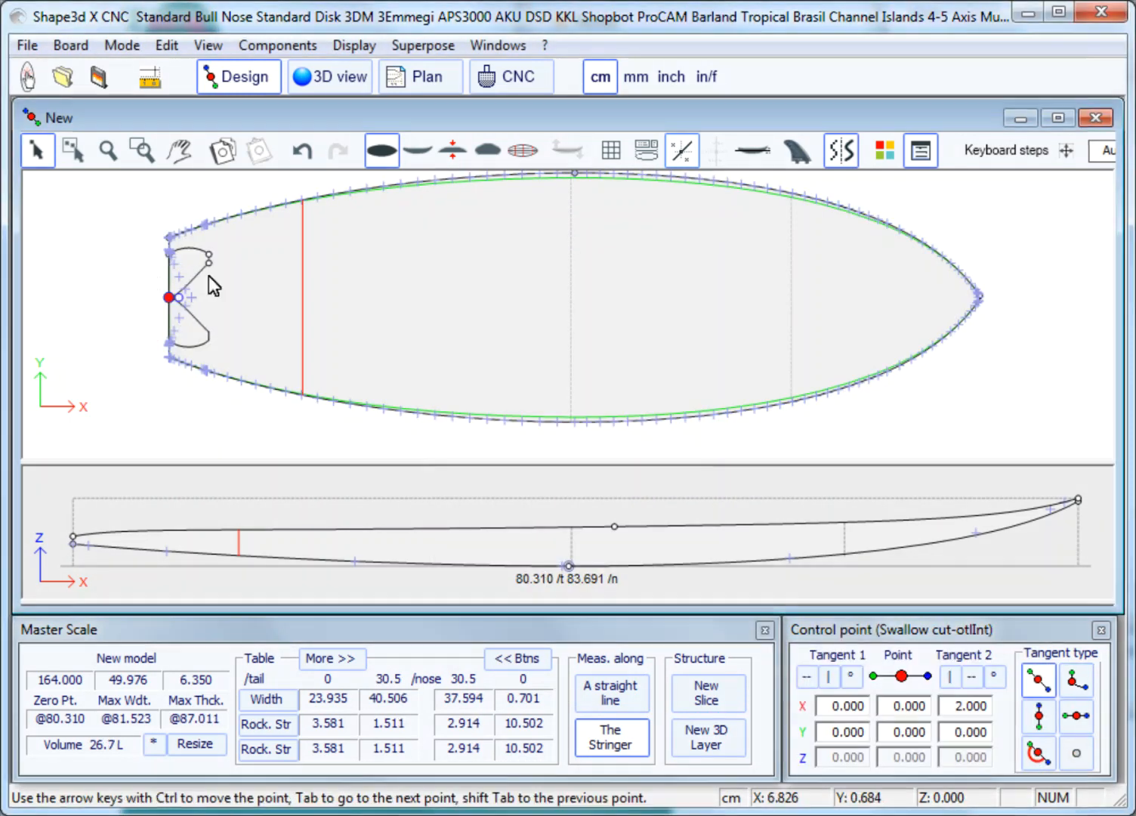
{"action": "left_click_drag", "start_coordinate": [209, 264], "coordinate": [208, 358]}
{"action": "scroll", "coordinate": [148, 243], "scroll_direction": "up", "scroll_amount": 5}
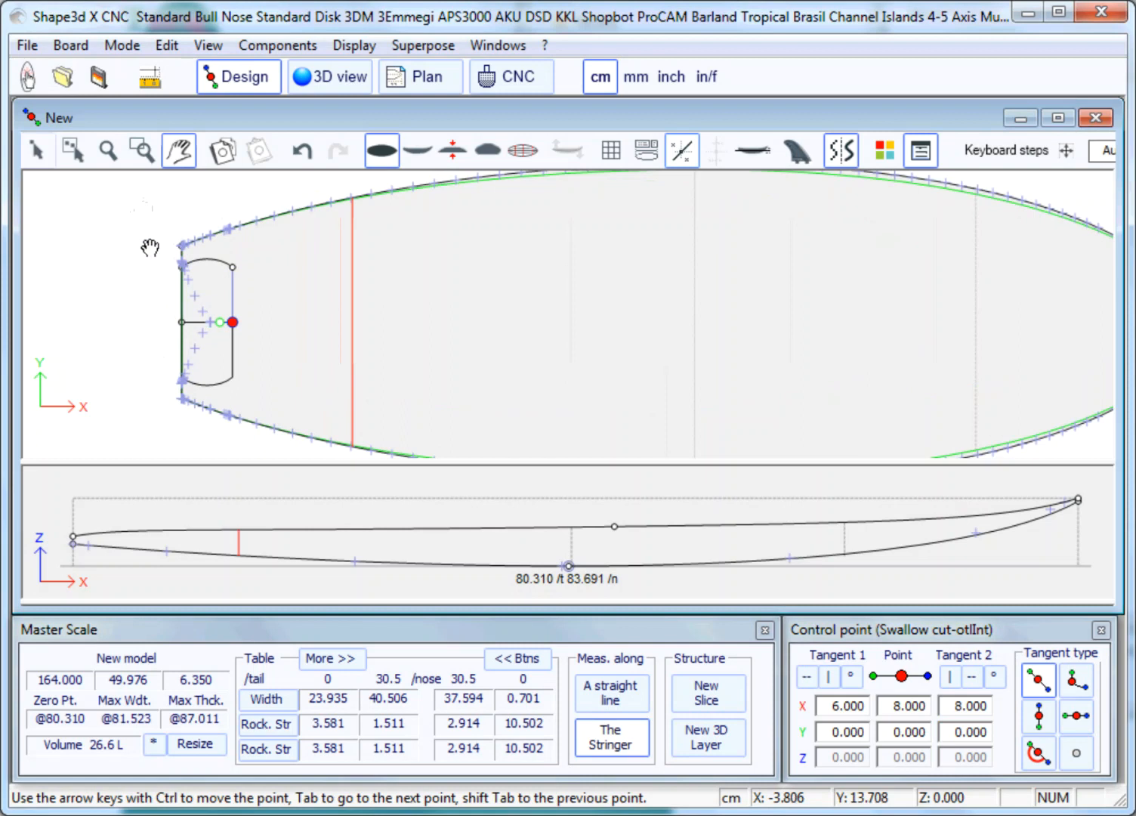
Shape the Swallow cut's outer curve along the notch guidelines, with its tail-end point at about Y 9.4 cm and that point's tangent at about X 1.4, Y 6.2 cm.
{"action": "scroll", "coordinate": [163, 275], "scroll_direction": "up", "scroll_amount": 4}
{"action": "left_click", "coordinate": [224, 245]}
{"action": "left_click", "coordinate": [347, 260]}
{"action": "left_click_drag", "start_coordinate": [346, 260], "coordinate": [251, 337]}
{"action": "left_click", "coordinate": [224, 243]}
{"action": "left_click_drag", "start_coordinate": [254, 233], "coordinate": [244, 294]}
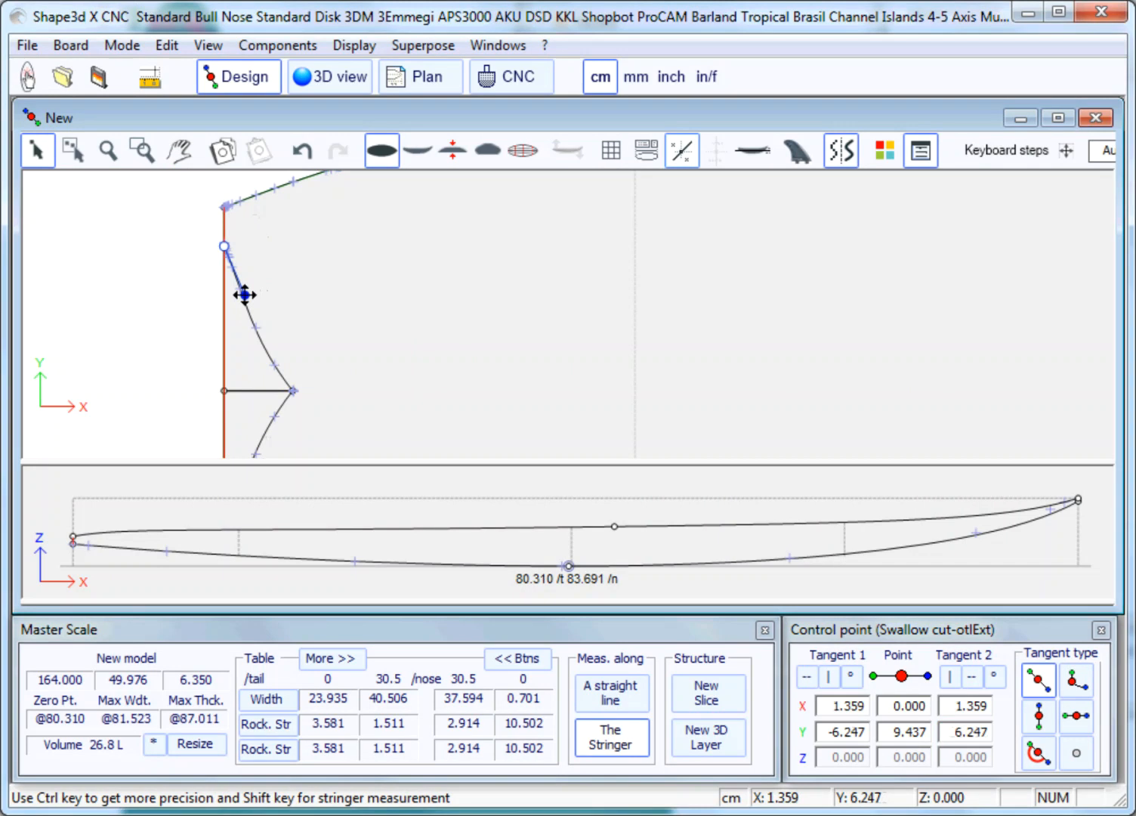
Inspect the swallow tail board in 3D from both faces and in perspective, and close the 3D view.
{"action": "scroll", "coordinate": [85, 287], "scroll_direction": "down", "scroll_amount": 8}
{"action": "left_click", "coordinate": [335, 78]}
{"action": "left_click_drag", "start_coordinate": [524, 599], "coordinate": [554, 209]}
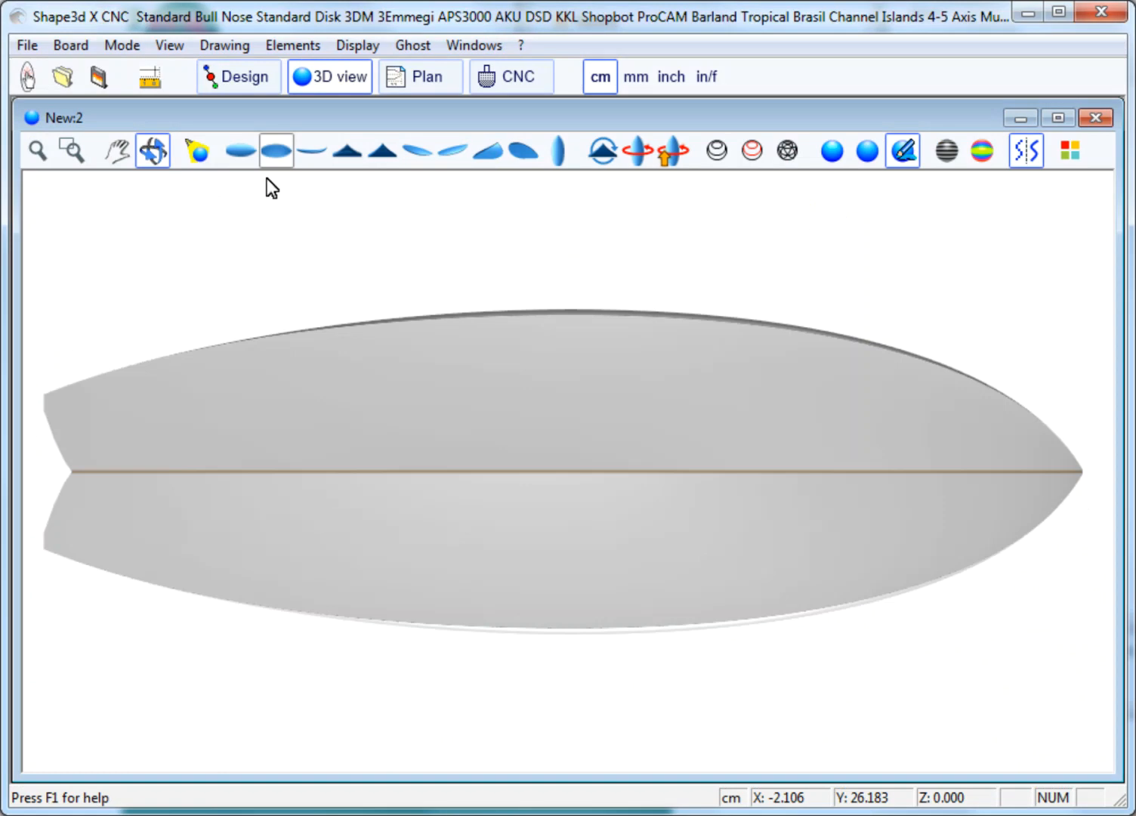
{"action": "left_click", "coordinate": [243, 154]}
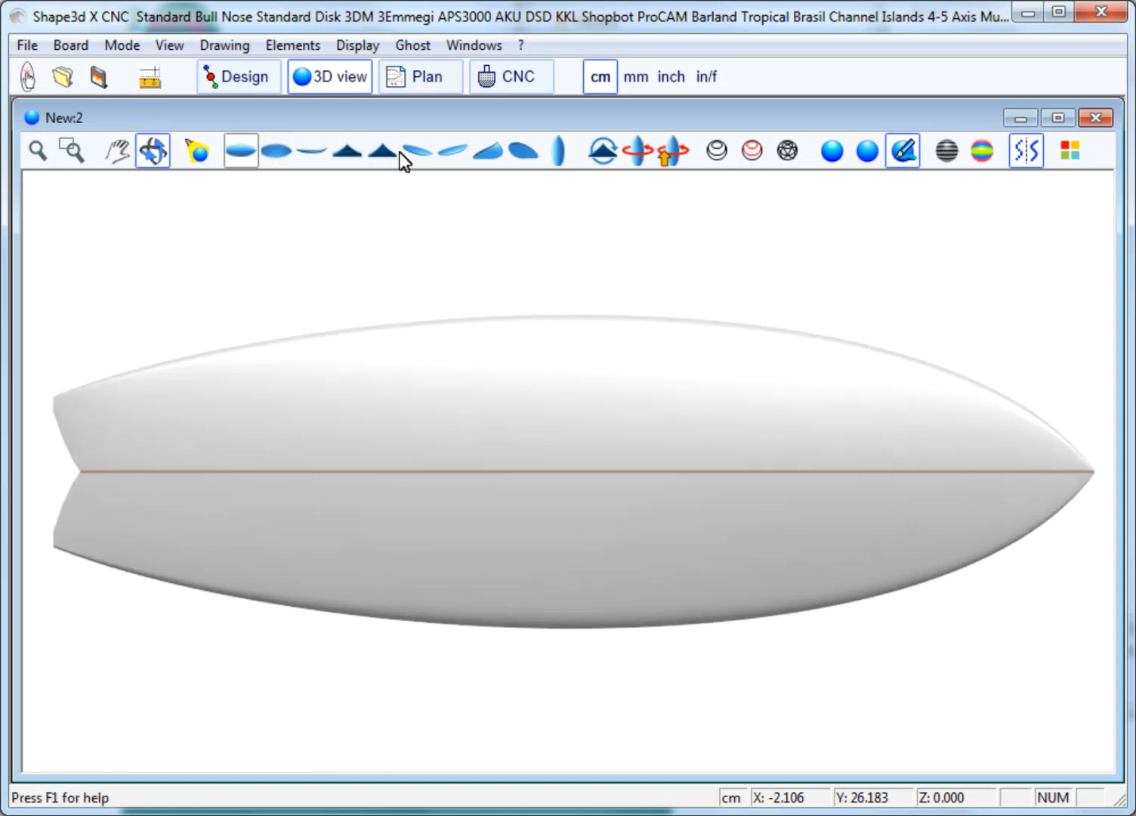
{"action": "left_click", "coordinate": [450, 154]}
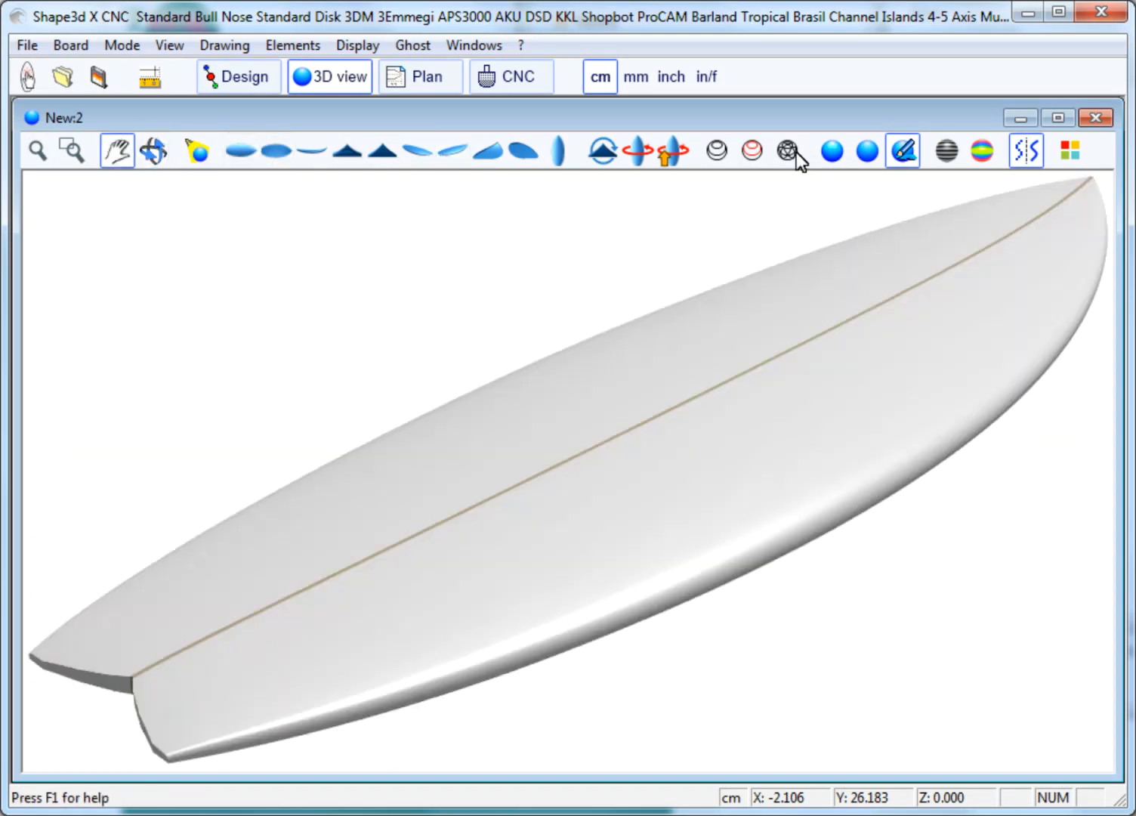
{"action": "left_click", "coordinate": [1095, 118]}
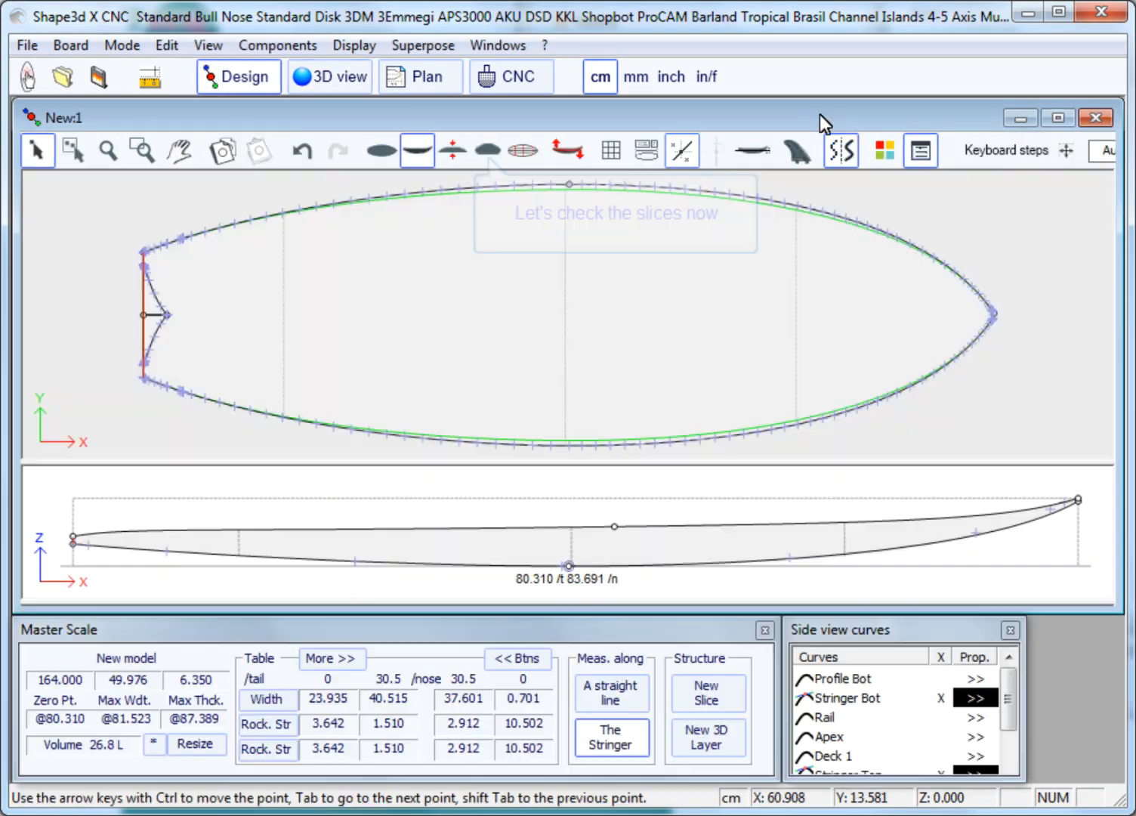
Switch the units to in/f and set the position of Slice 2 to 12" from the tail.
{"action": "left_click", "coordinate": [487, 149]}
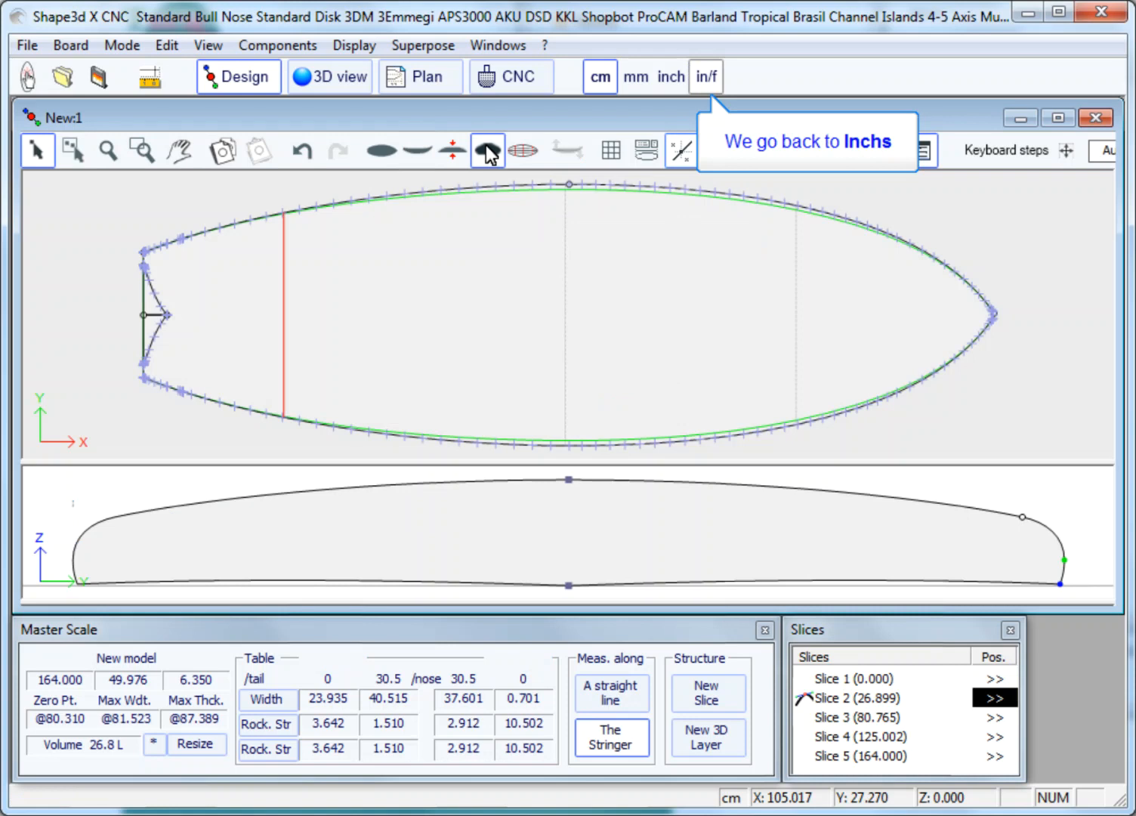
{"action": "left_click", "coordinate": [707, 76]}
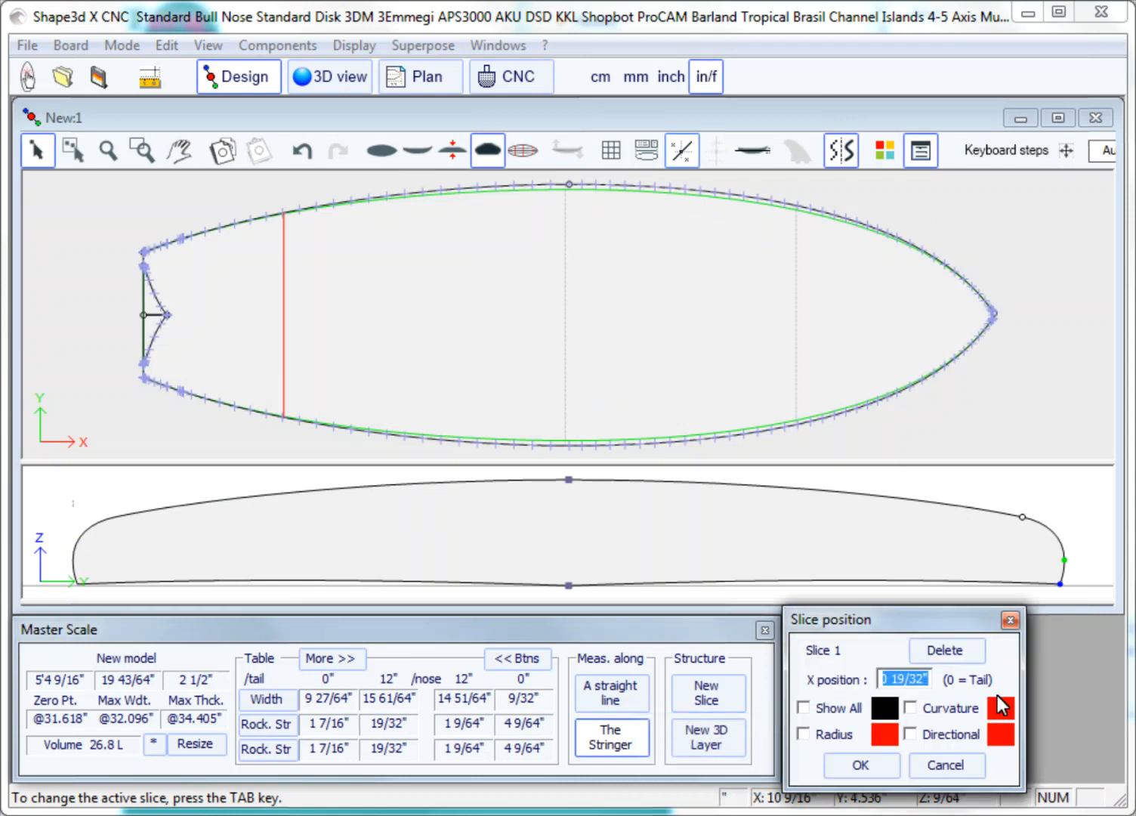
{"action": "type", "text": "12\""}
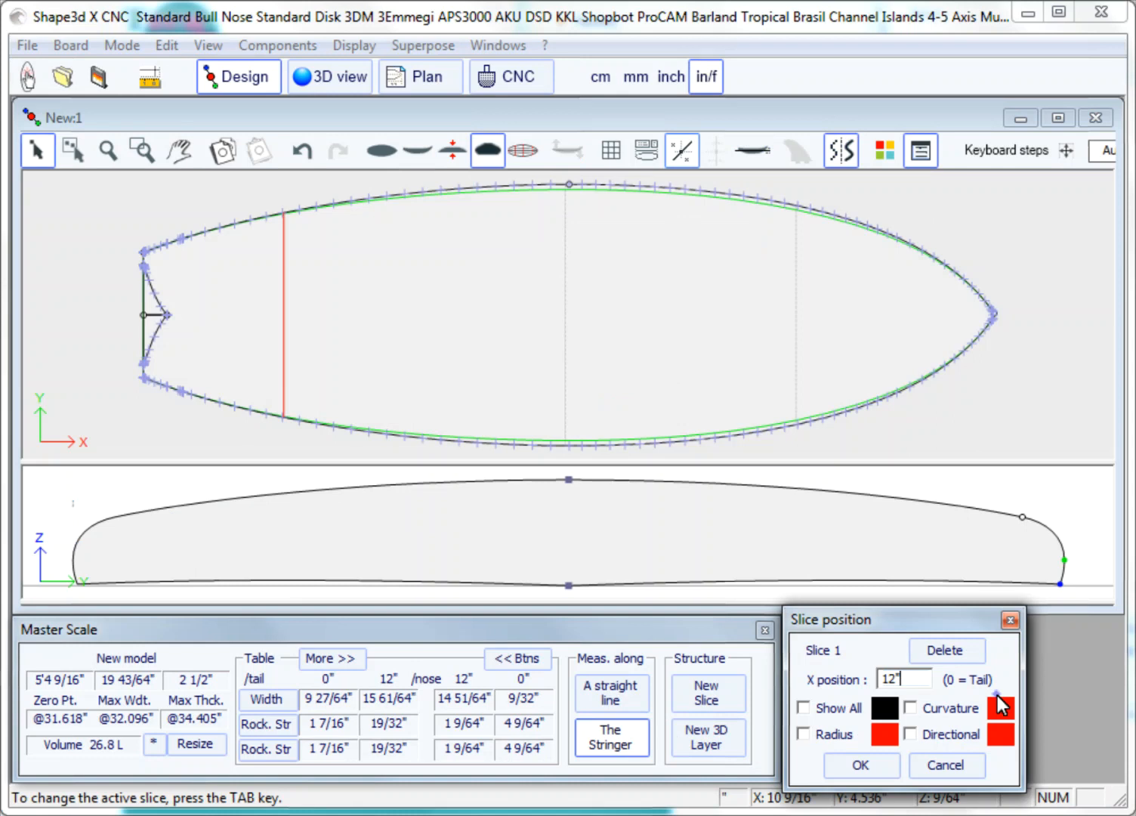
{"action": "key", "text": "Return"}
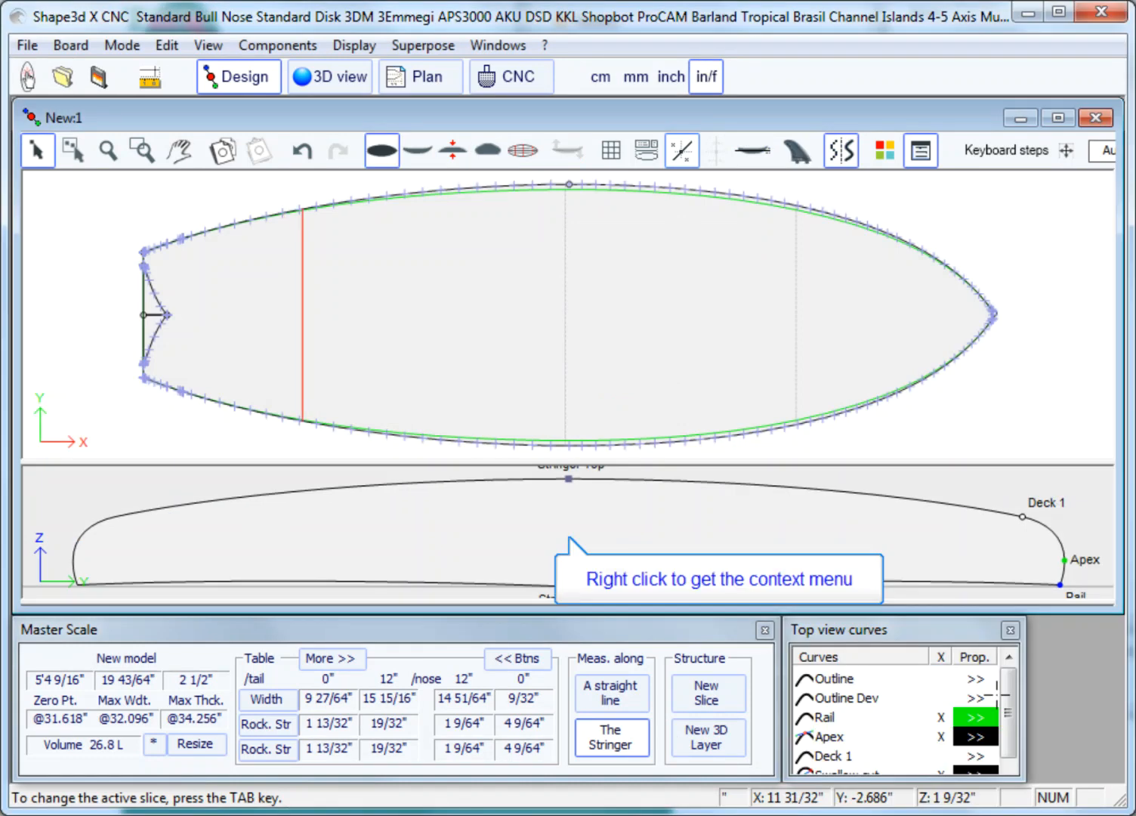
Import the guidelines from Swallow_slice_305T.dxf onto the 12" tail slice.
{"action": "right_click", "coordinate": [621, 521]}
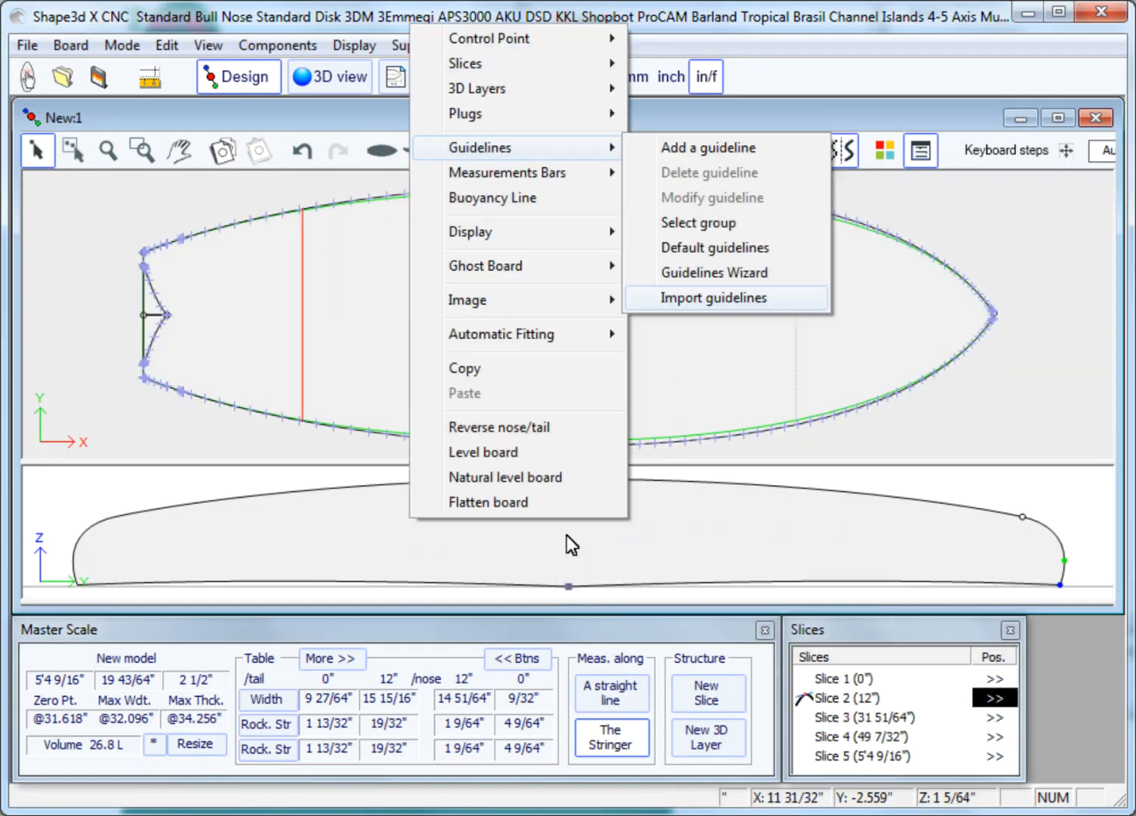
{"action": "left_click", "coordinate": [699, 299]}
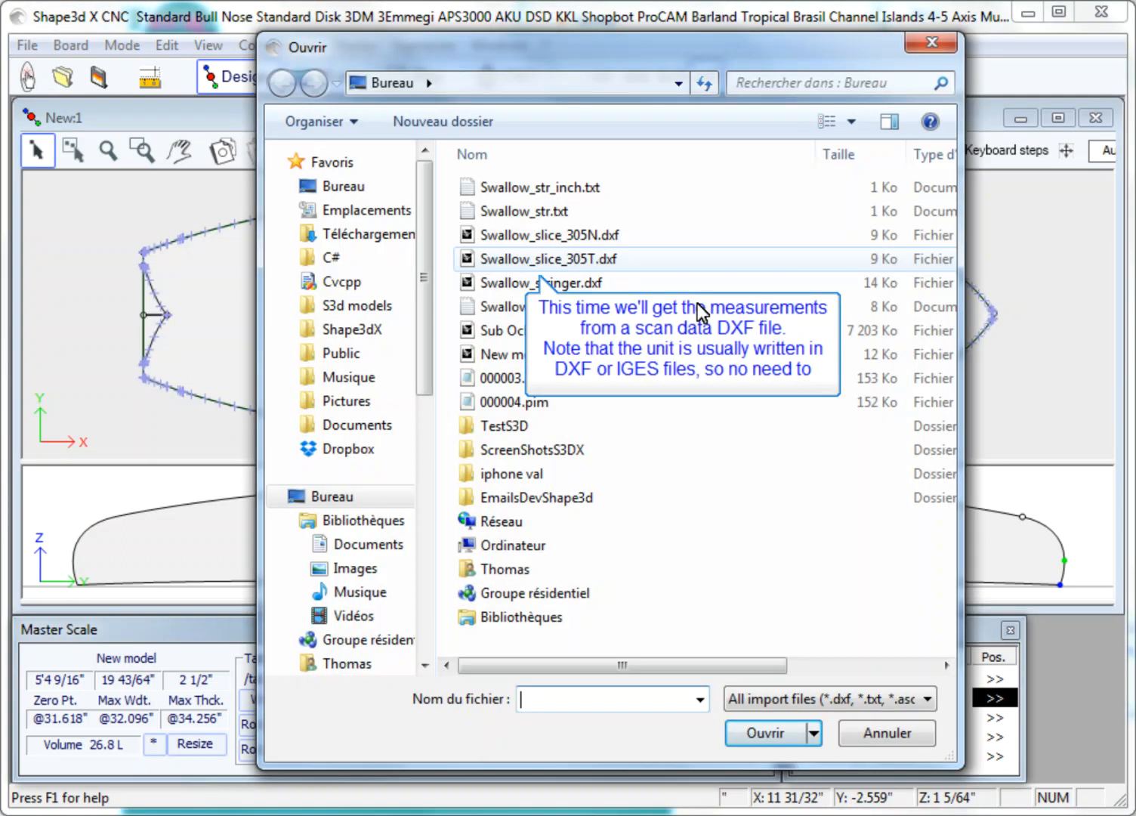
{"action": "left_click", "coordinate": [538, 261]}
{"action": "left_click", "coordinate": [780, 735]}
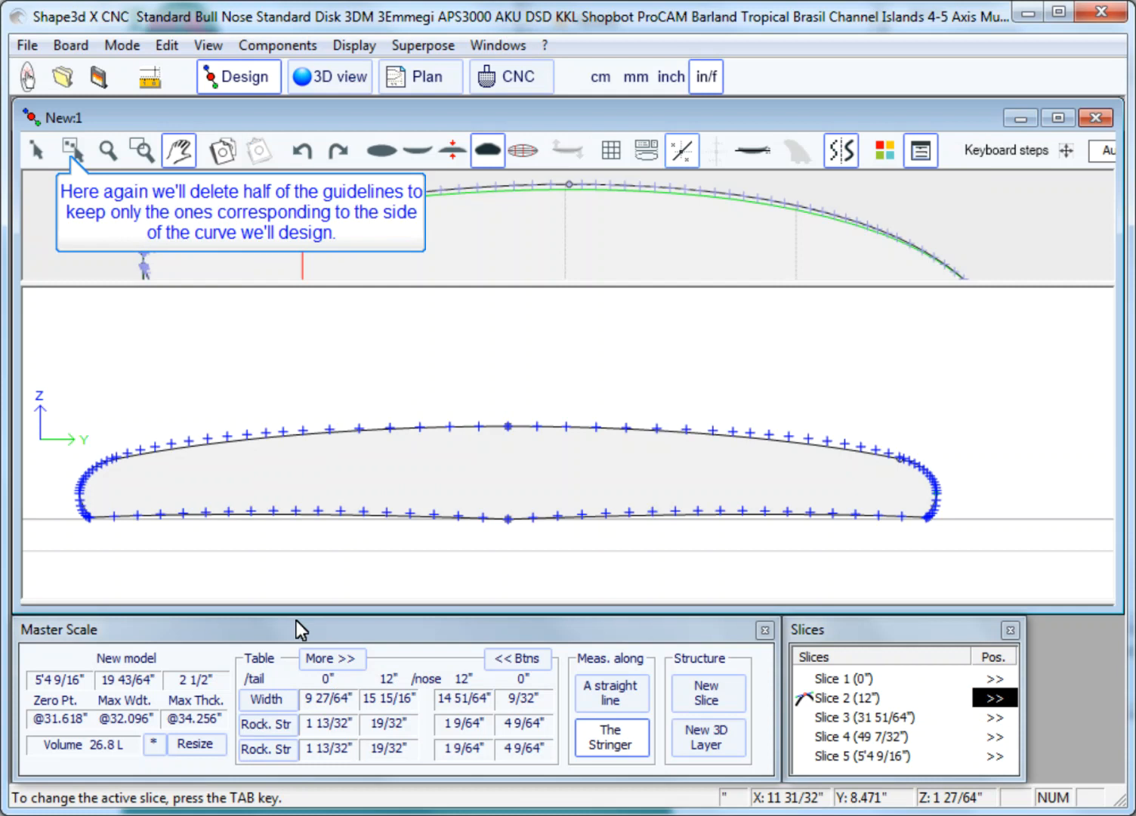
Delete the group of imported slice guidelines on the negative Y side of the centreline.
{"action": "left_click", "coordinate": [74, 148]}
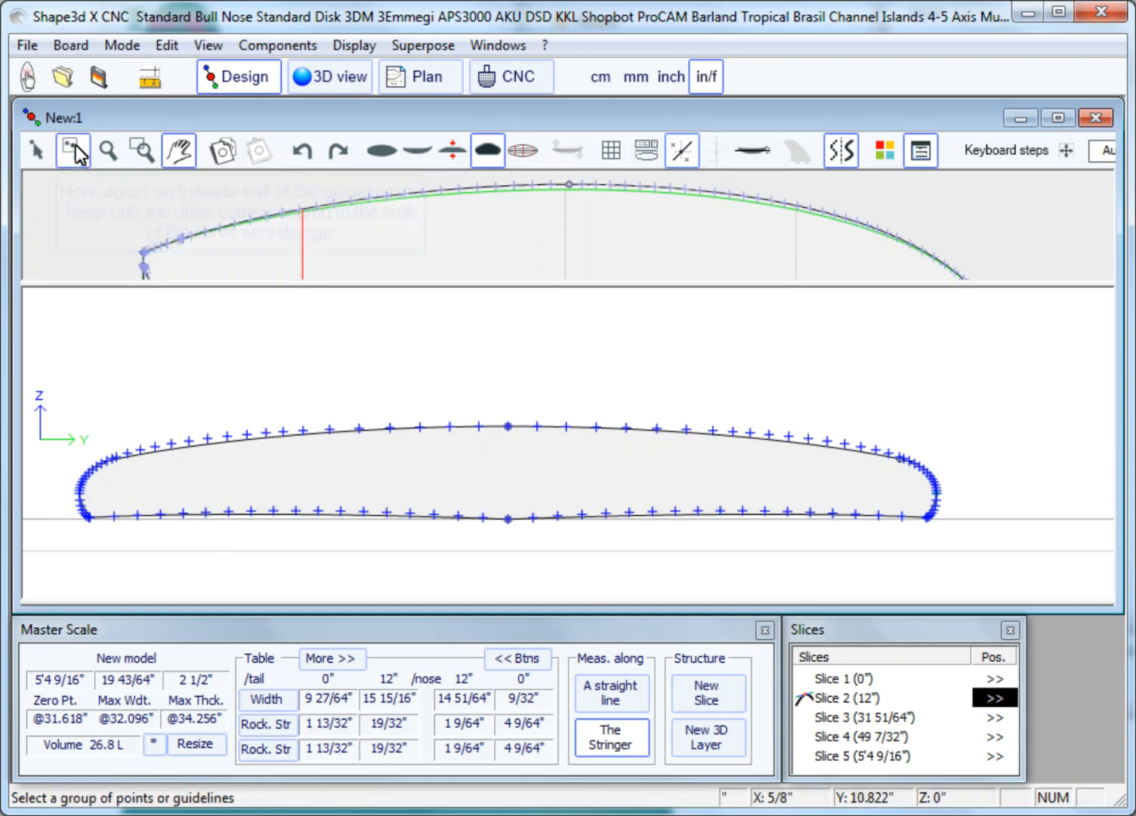
{"action": "left_click_drag", "start_coordinate": [53, 368], "coordinate": [505, 552]}
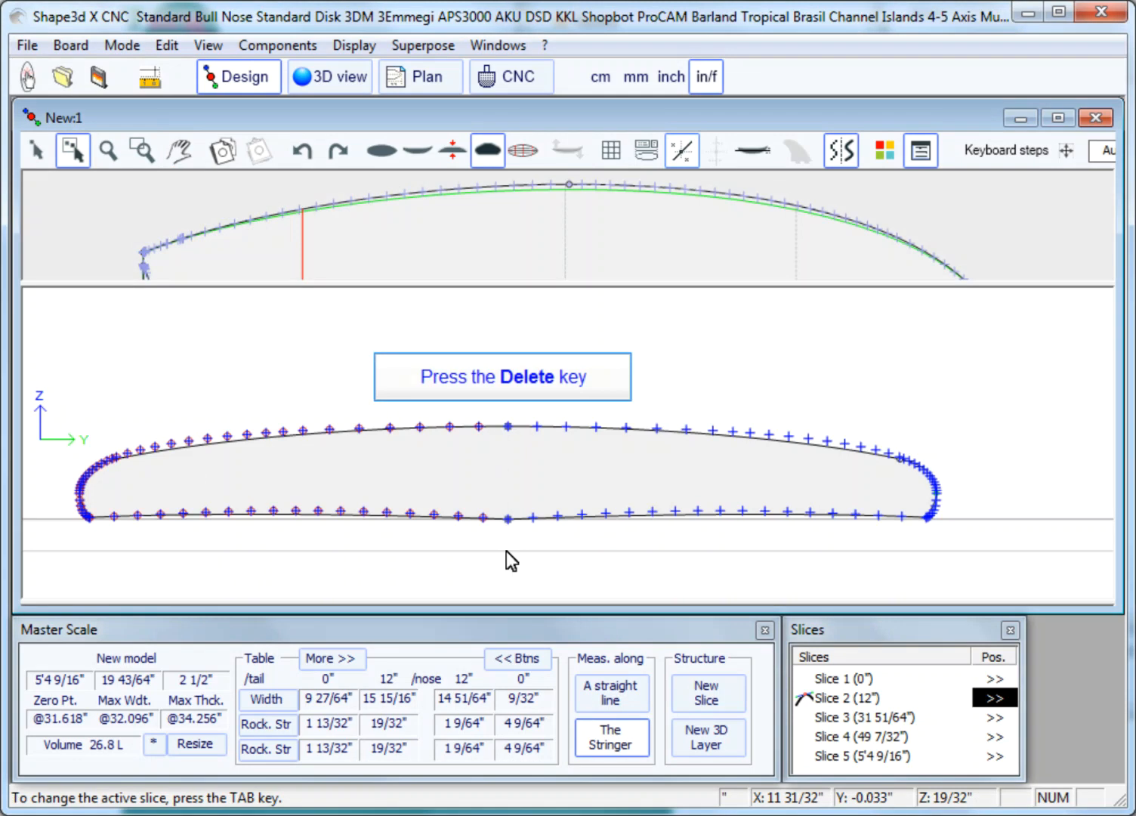
{"action": "key", "text": "Delete"}
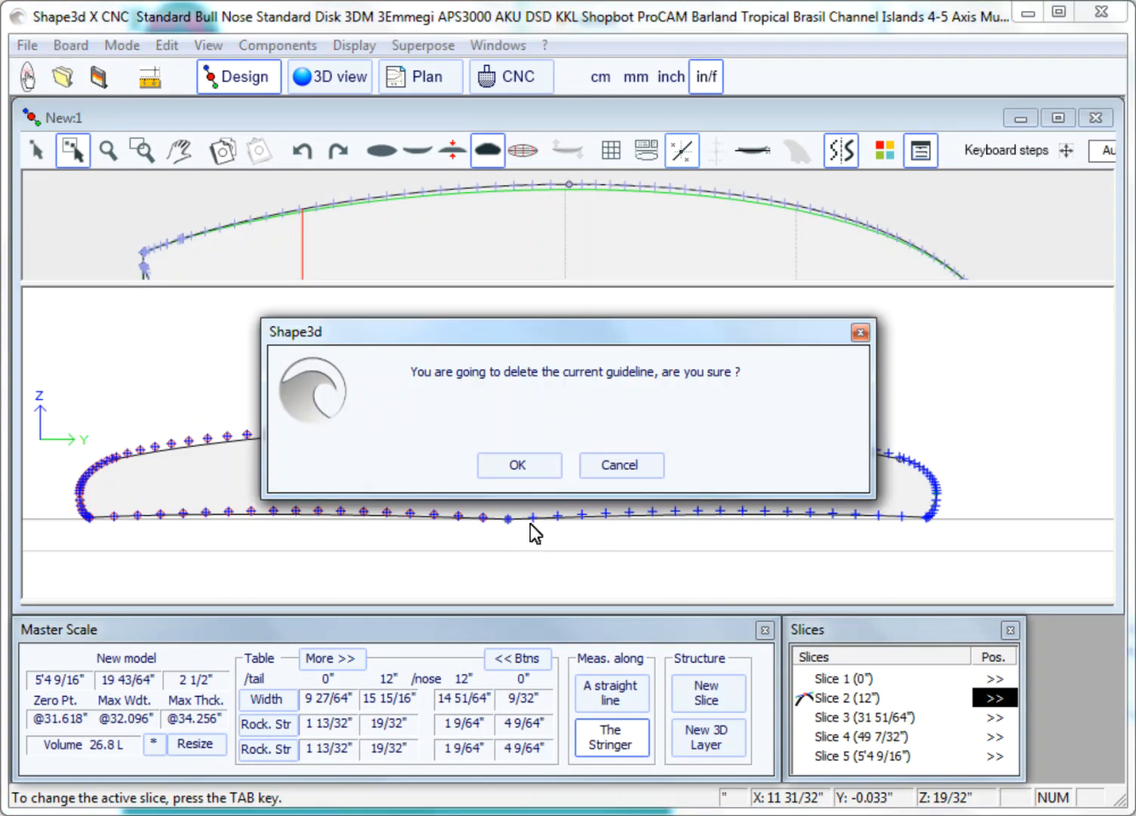
{"action": "left_click", "coordinate": [536, 469]}
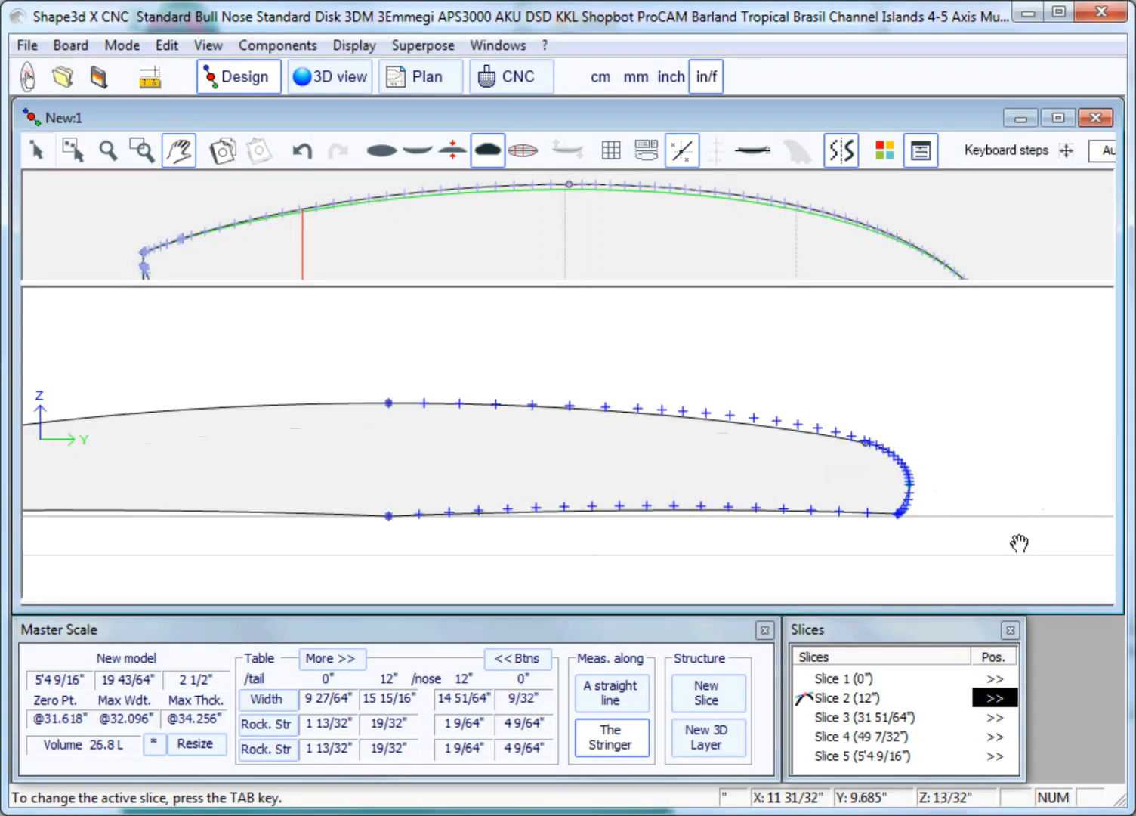
Fit the slice's lower rail section between Rail and Apex to the guidelines, leaving the ending tangent direction unfitted.
{"action": "scroll", "coordinate": [968, 541], "scroll_direction": "up", "scroll_amount": 3}
{"action": "scroll", "coordinate": [874, 496], "scroll_direction": "up", "scroll_amount": 4}
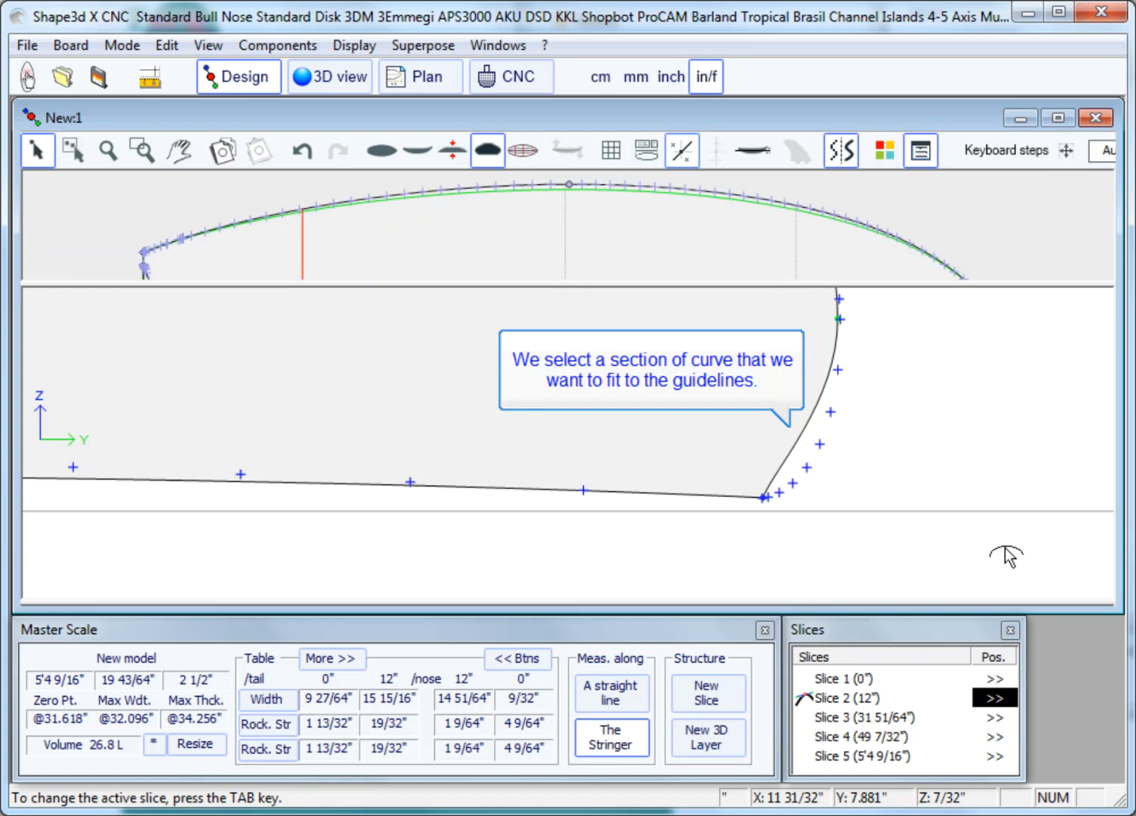
{"action": "left_click", "coordinate": [802, 422]}
{"action": "right_click", "coordinate": [801, 421]}
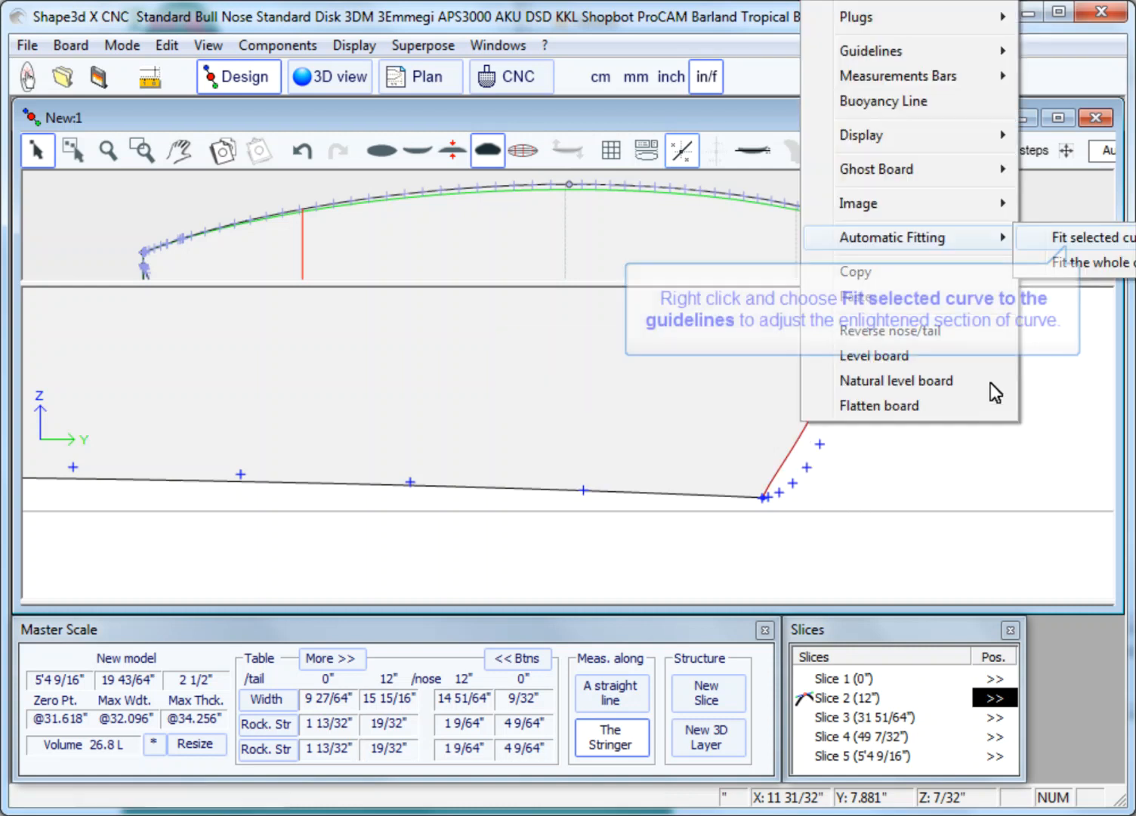
{"action": "left_click", "coordinate": [1070, 235]}
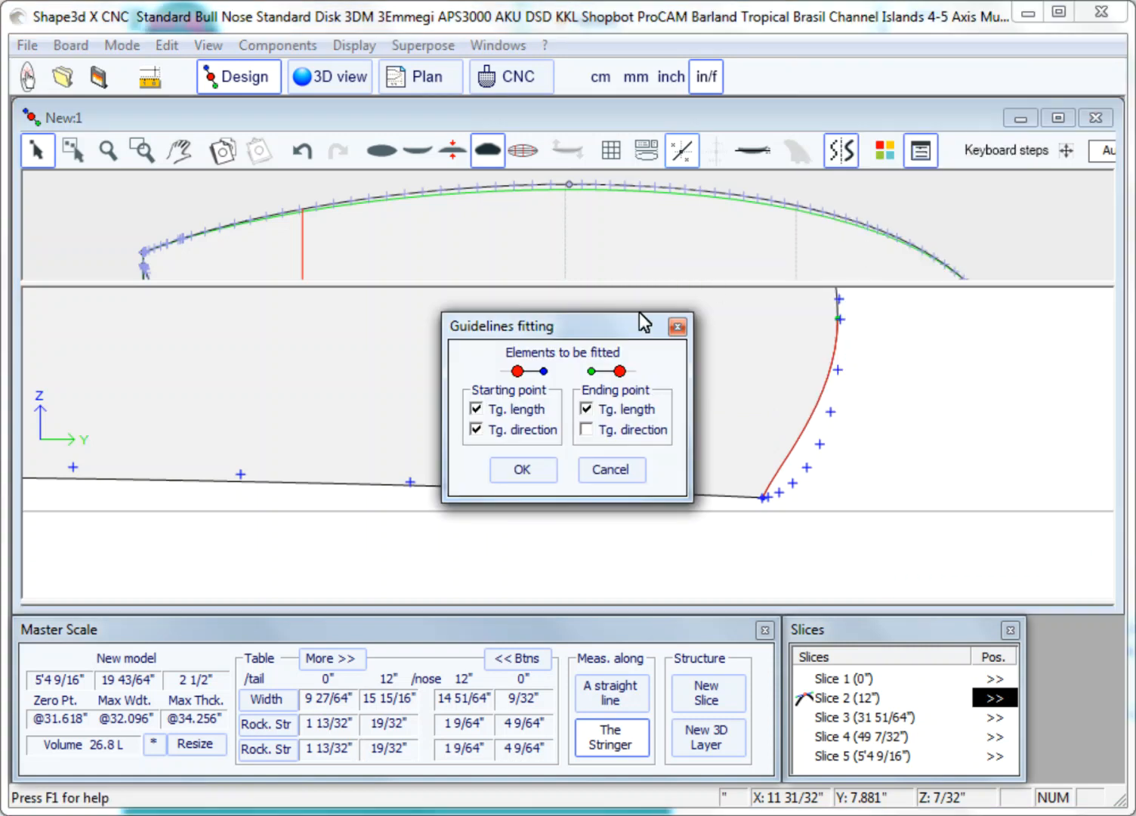
{"action": "left_click", "coordinate": [545, 468]}
{"action": "left_click", "coordinate": [549, 467]}
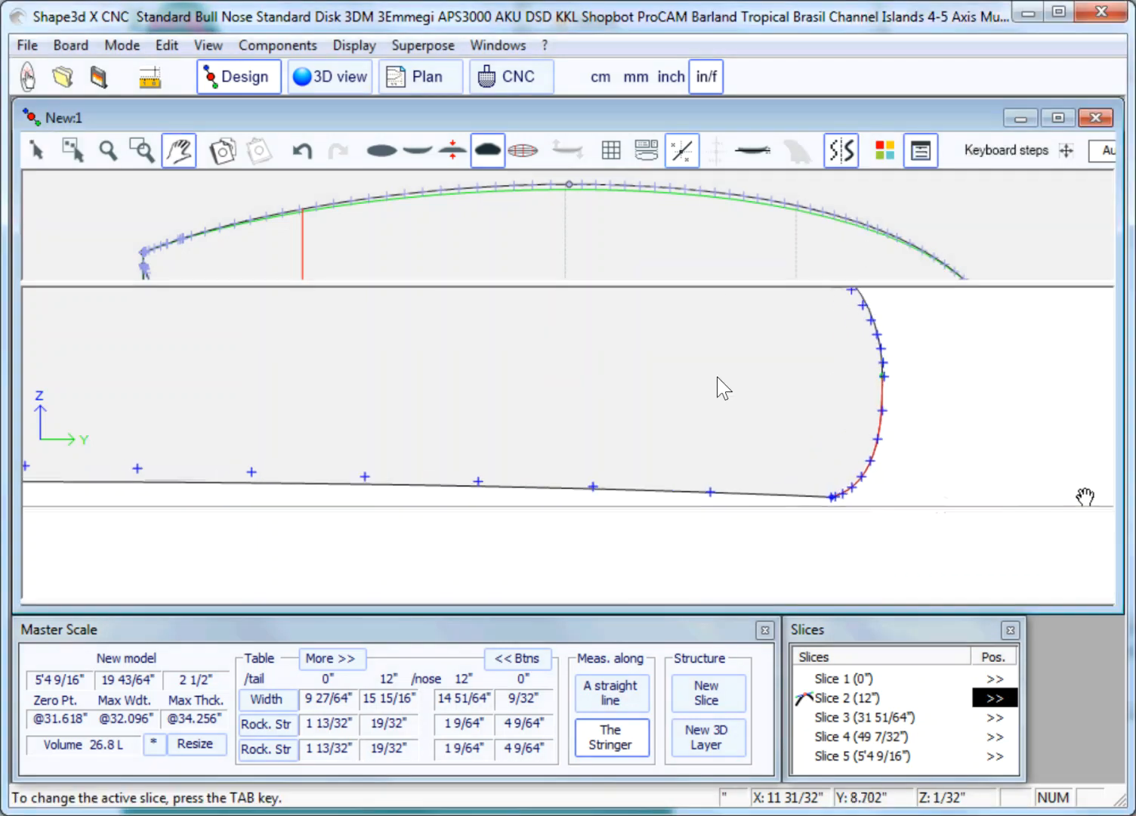
Fit the slice's bottom curve to the guidelines, including both tangent lengths and both tangent directions.
{"action": "scroll", "coordinate": [1099, 494], "scroll_direction": "down", "scroll_amount": 2}
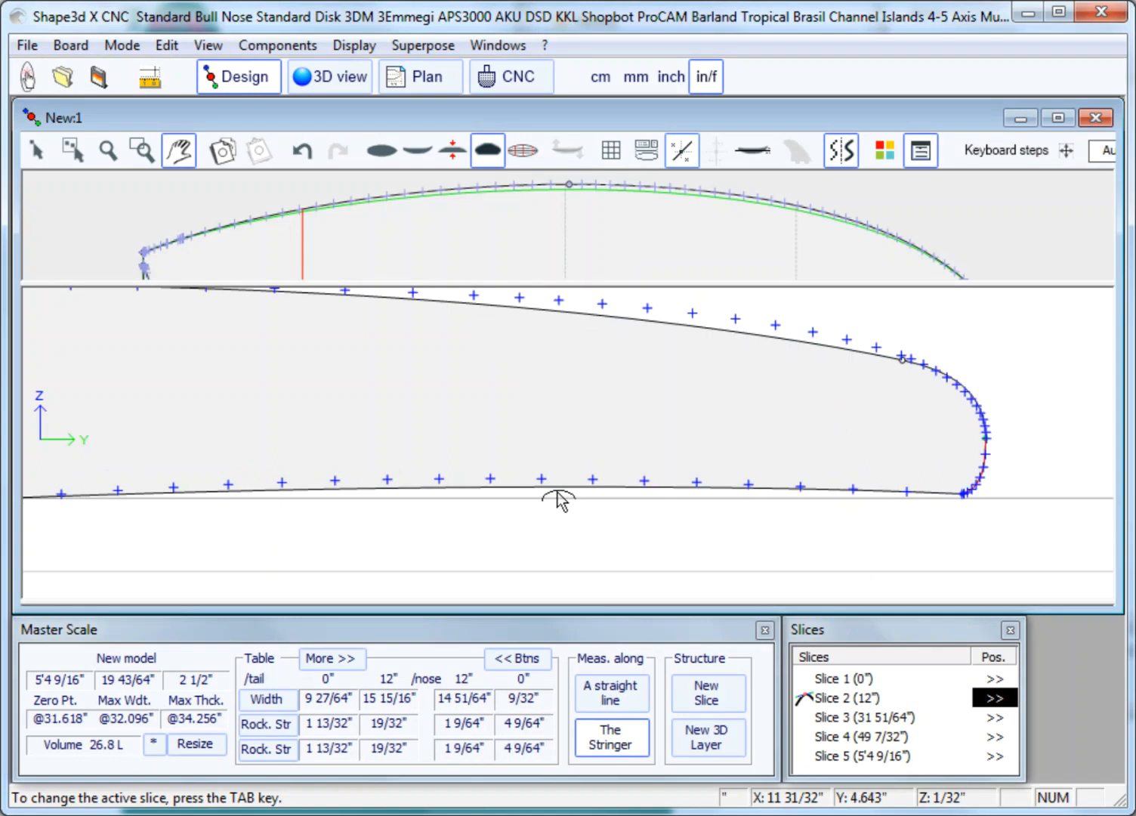
{"action": "left_click", "coordinate": [557, 489]}
{"action": "right_click", "coordinate": [558, 489]}
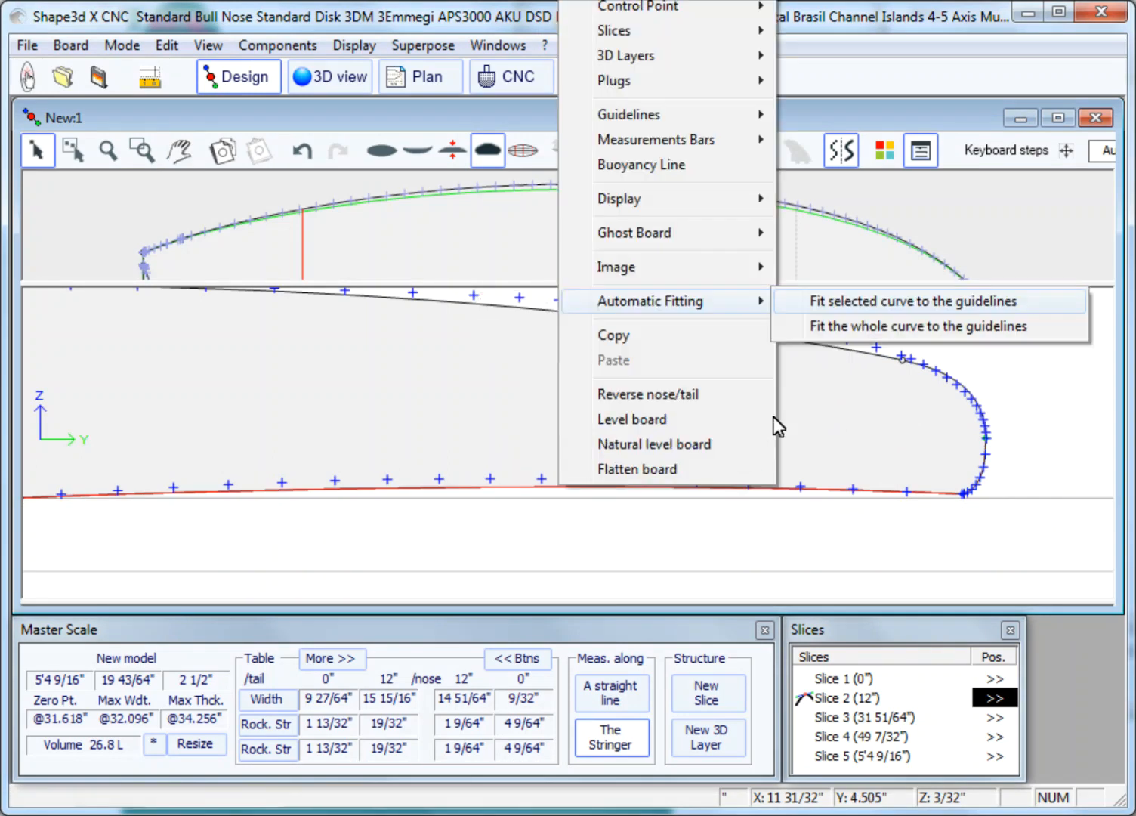
{"action": "left_click", "coordinate": [816, 302]}
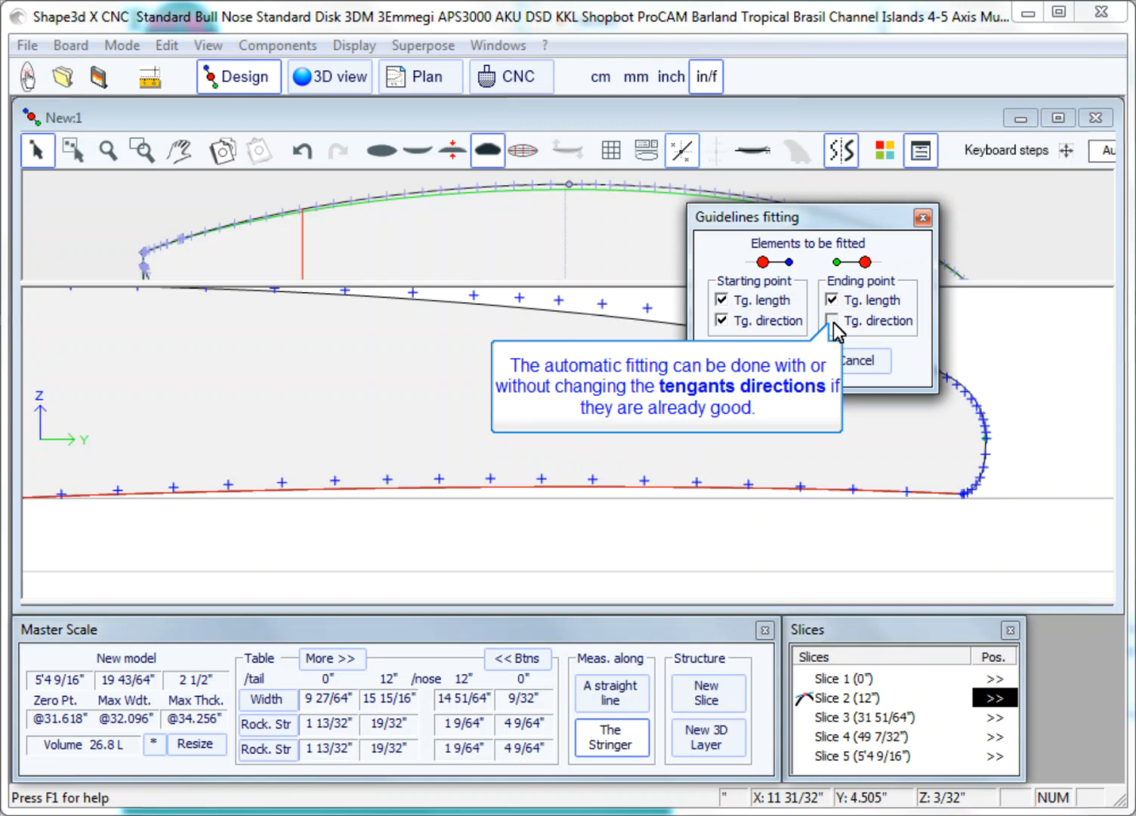
{"action": "left_click", "coordinate": [832, 320]}
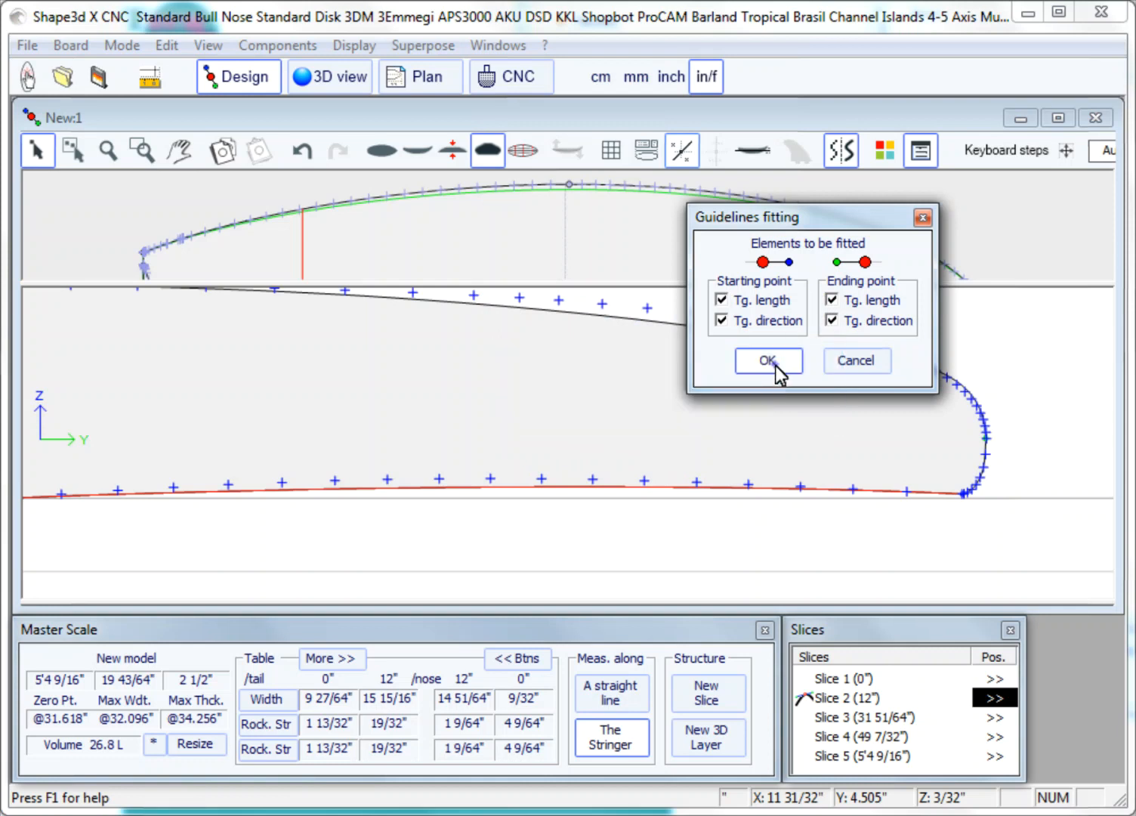
{"action": "left_click", "coordinate": [776, 365]}
{"action": "left_click", "coordinate": [562, 477]}
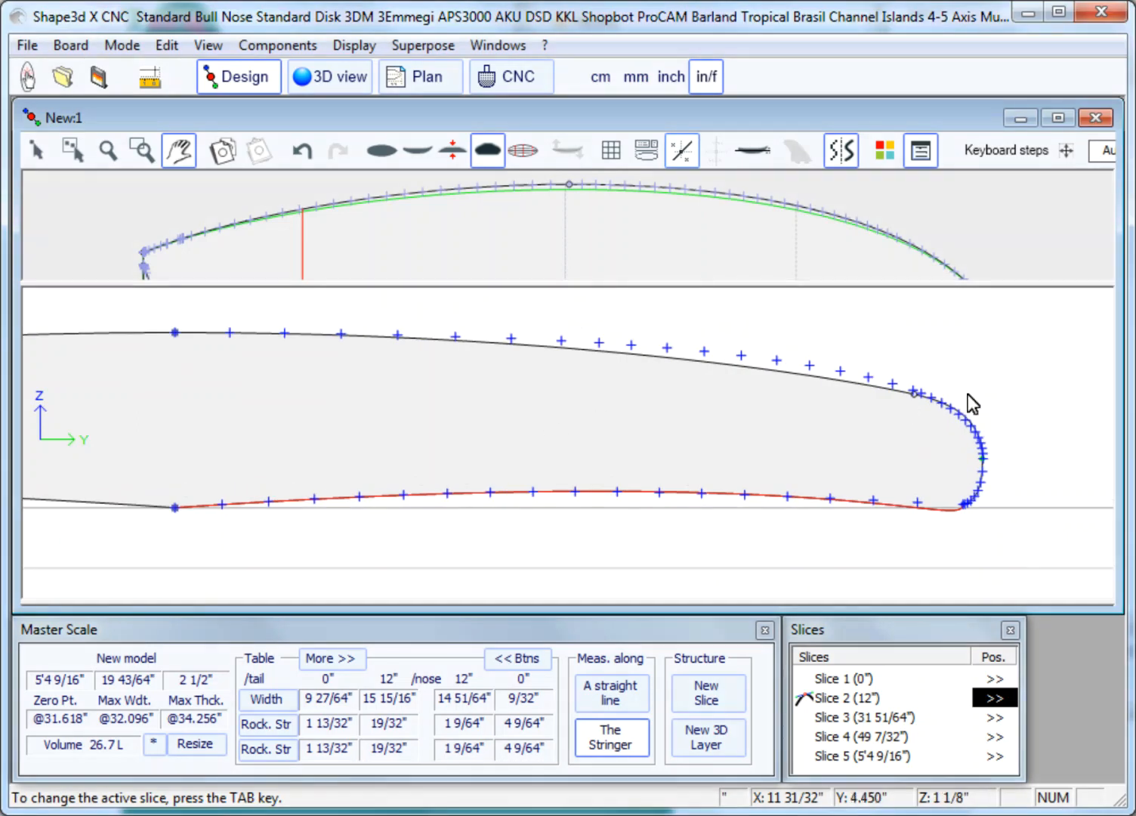
Place the Deck 1 point on the guidelines and fit the upper rail section to them, excluding the starting tangent direction.
{"action": "scroll", "coordinate": [936, 399], "scroll_direction": "up", "scroll_amount": 3}
{"action": "key", "text": "Escape"}
{"action": "left_click", "coordinate": [847, 381]}
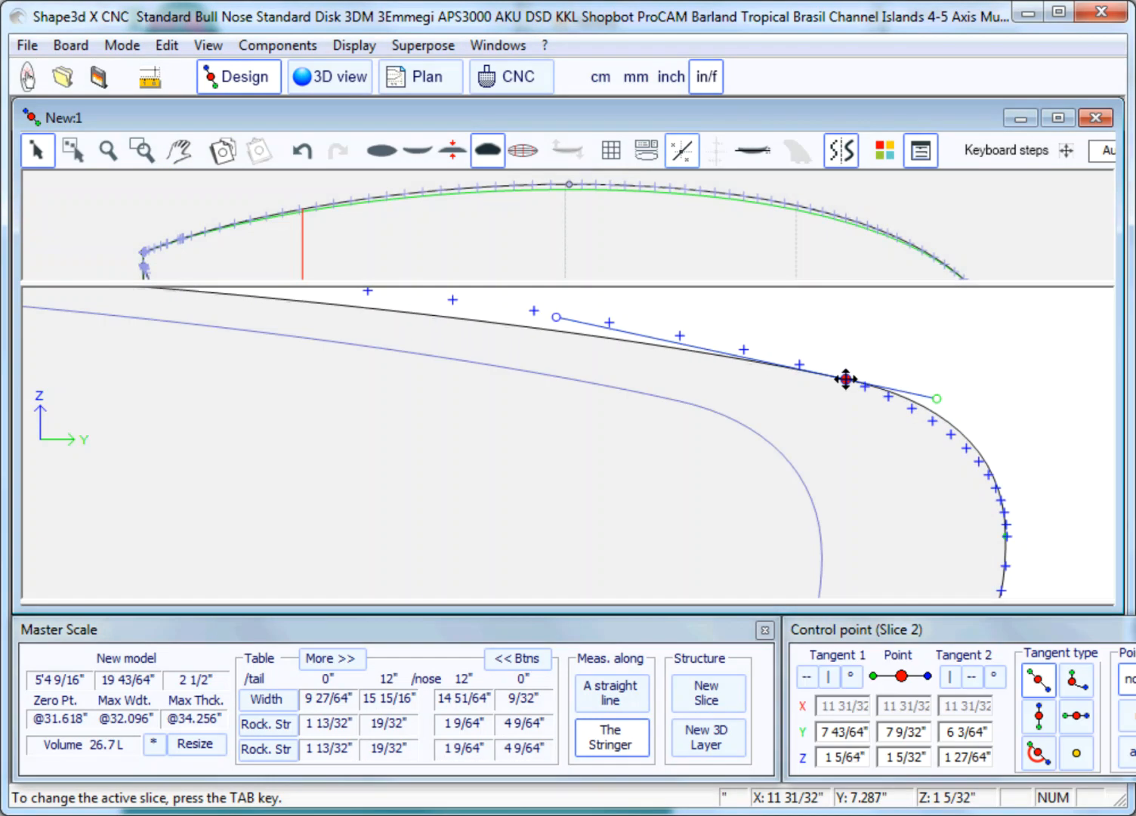
{"action": "right_click", "coordinate": [845, 379]}
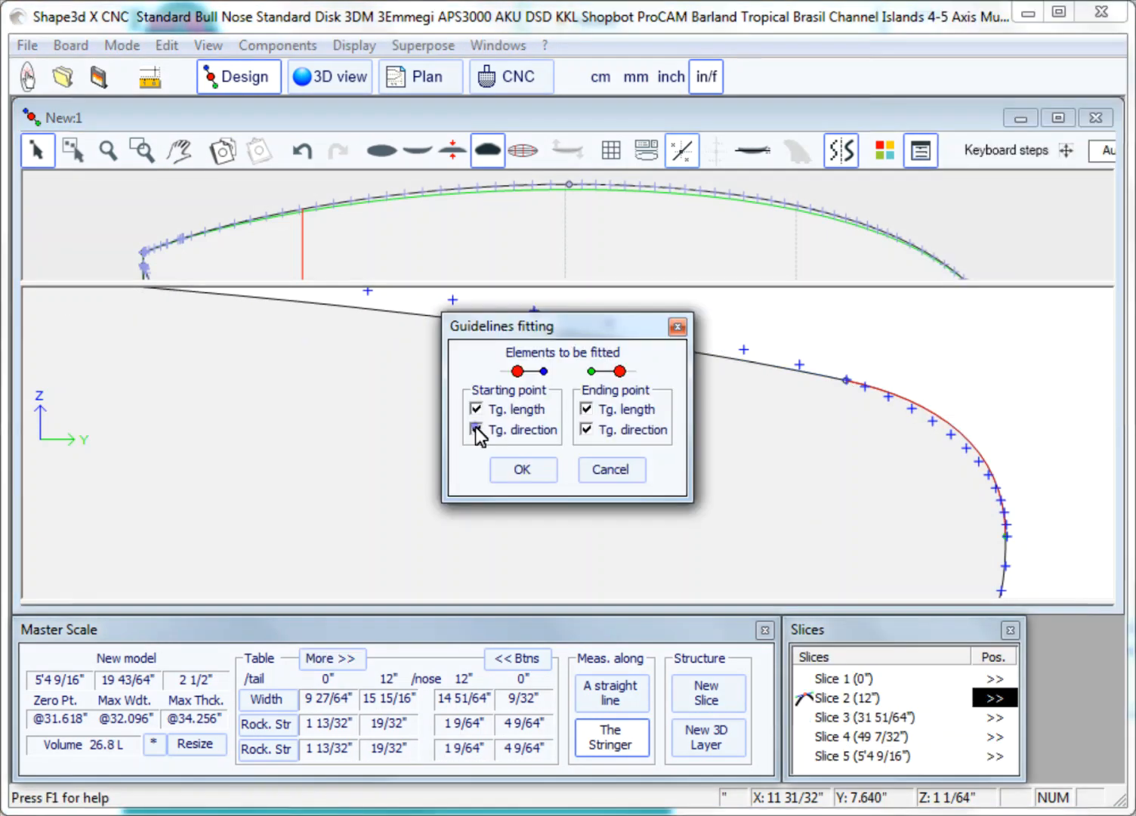
{"action": "left_click", "coordinate": [476, 430]}
{"action": "left_click", "coordinate": [521, 469]}
{"action": "left_click", "coordinate": [547, 466]}
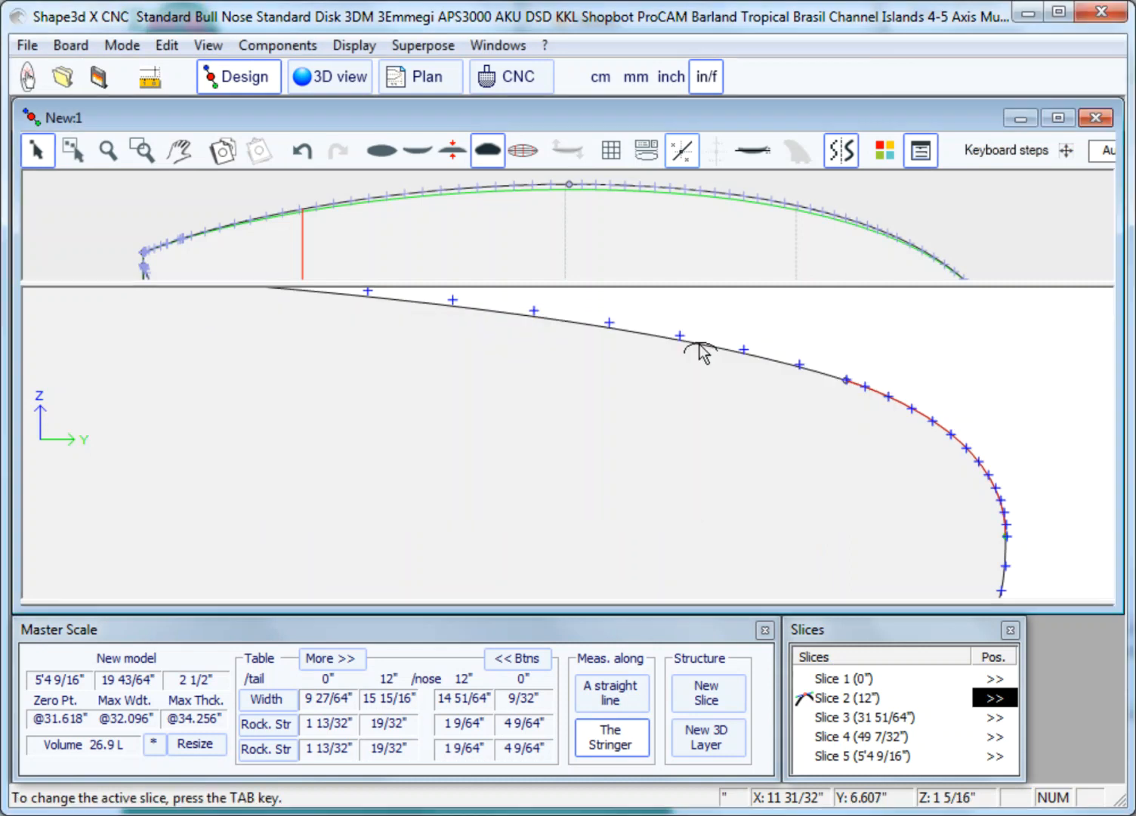
Fit the slice's deck section between the stringer and Deck 1 to the guidelines, leaving the ending tangent direction unfitted.
{"action": "right_click", "coordinate": [700, 346]}
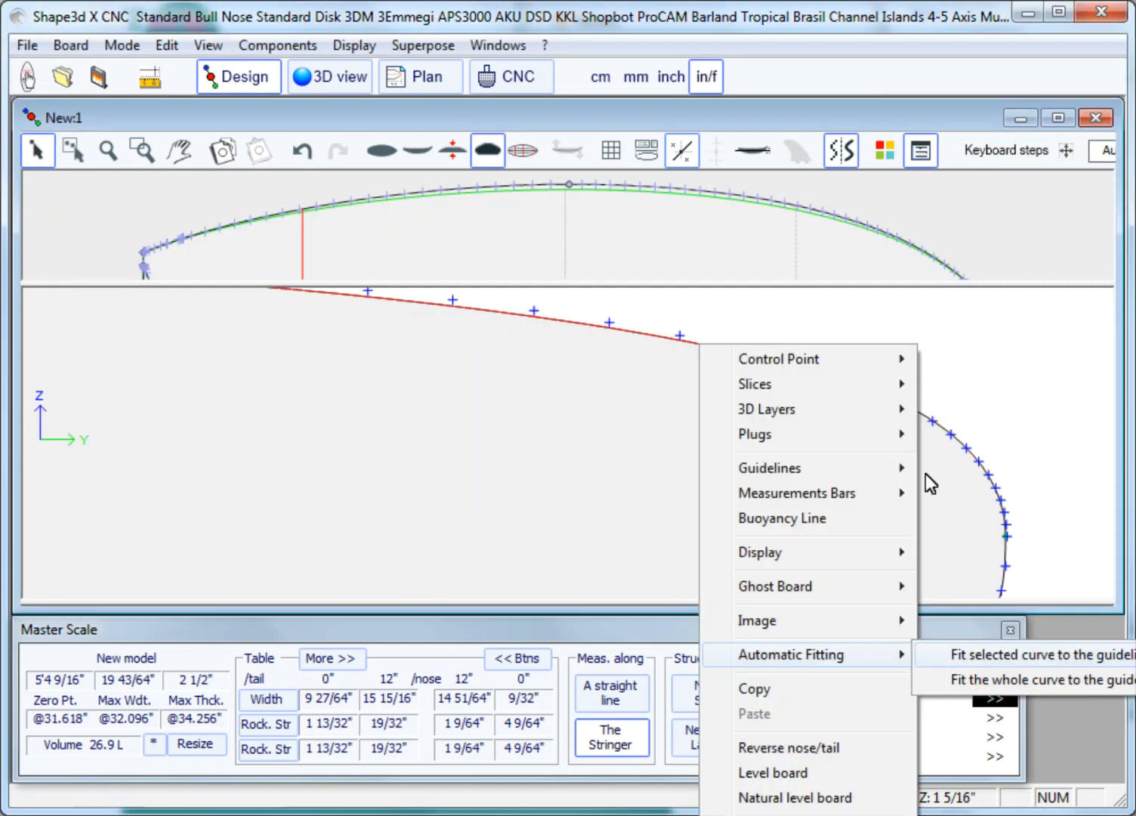
{"action": "left_click", "coordinate": [961, 656]}
{"action": "left_click", "coordinate": [978, 674]}
{"action": "left_click", "coordinate": [924, 720]}
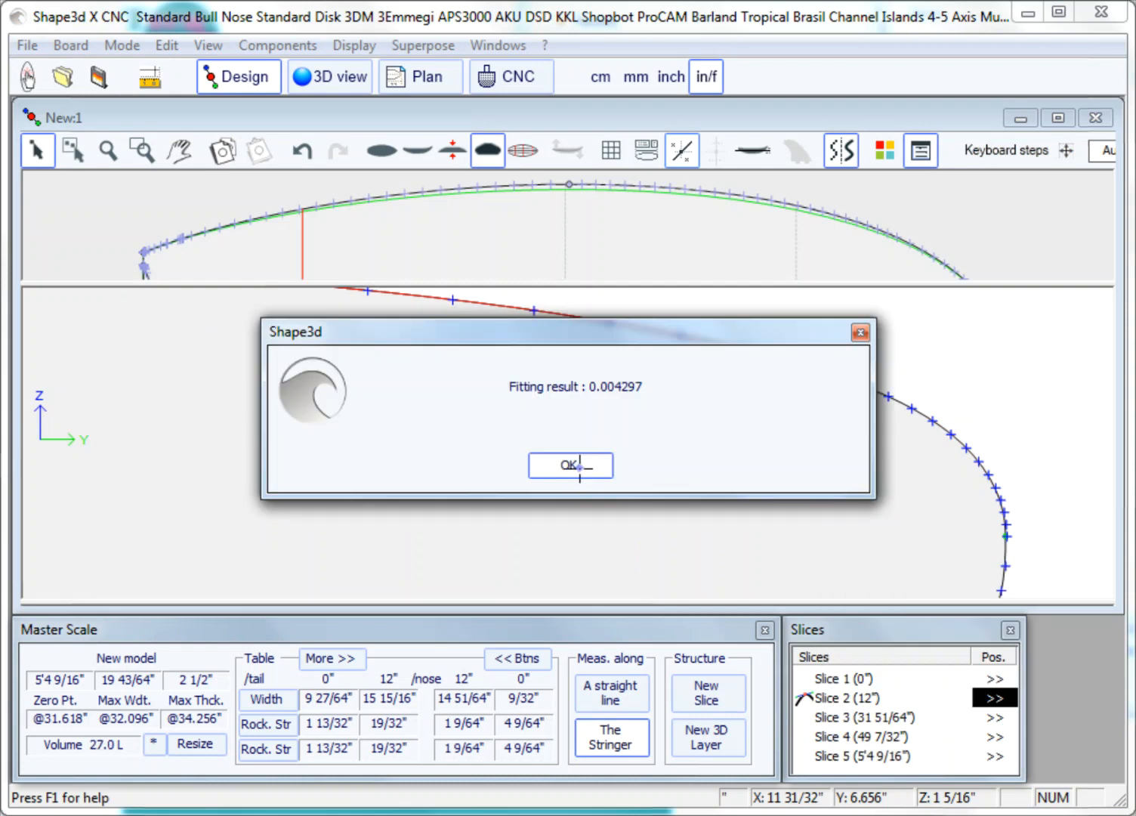
{"action": "left_click", "coordinate": [569, 463]}
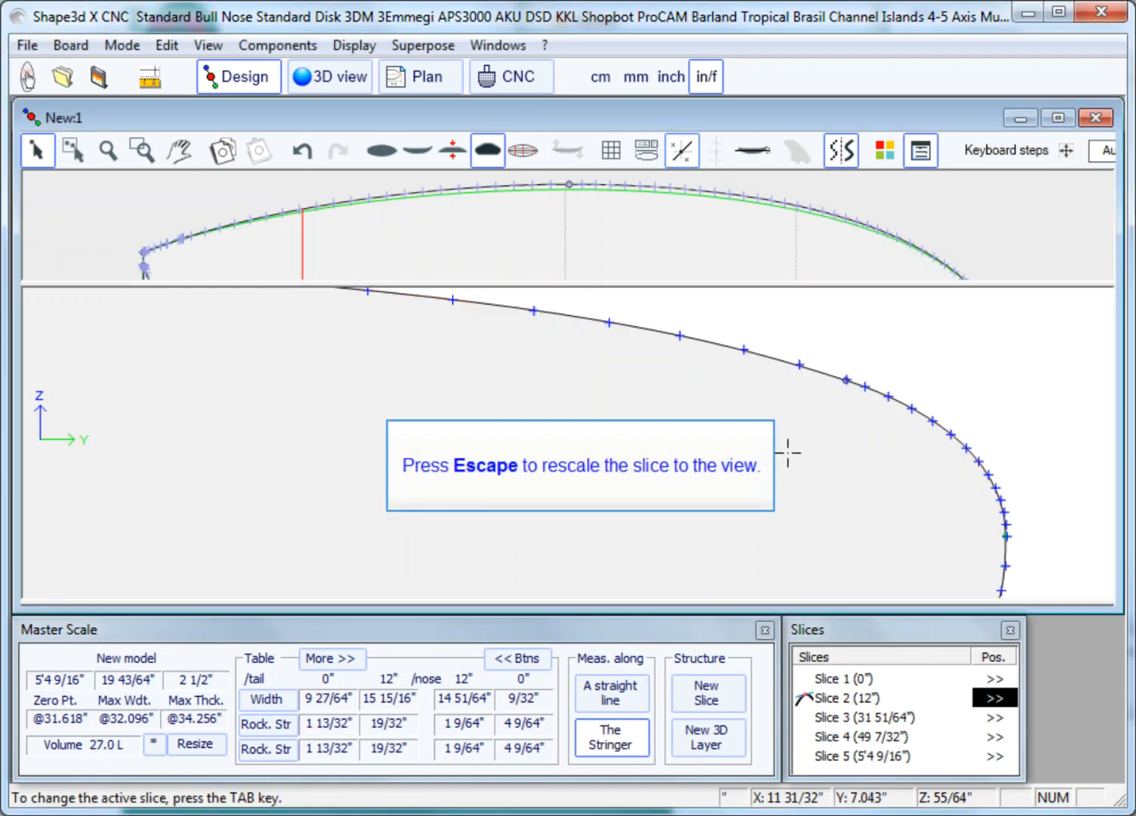
{"action": "key", "text": "Escape"}
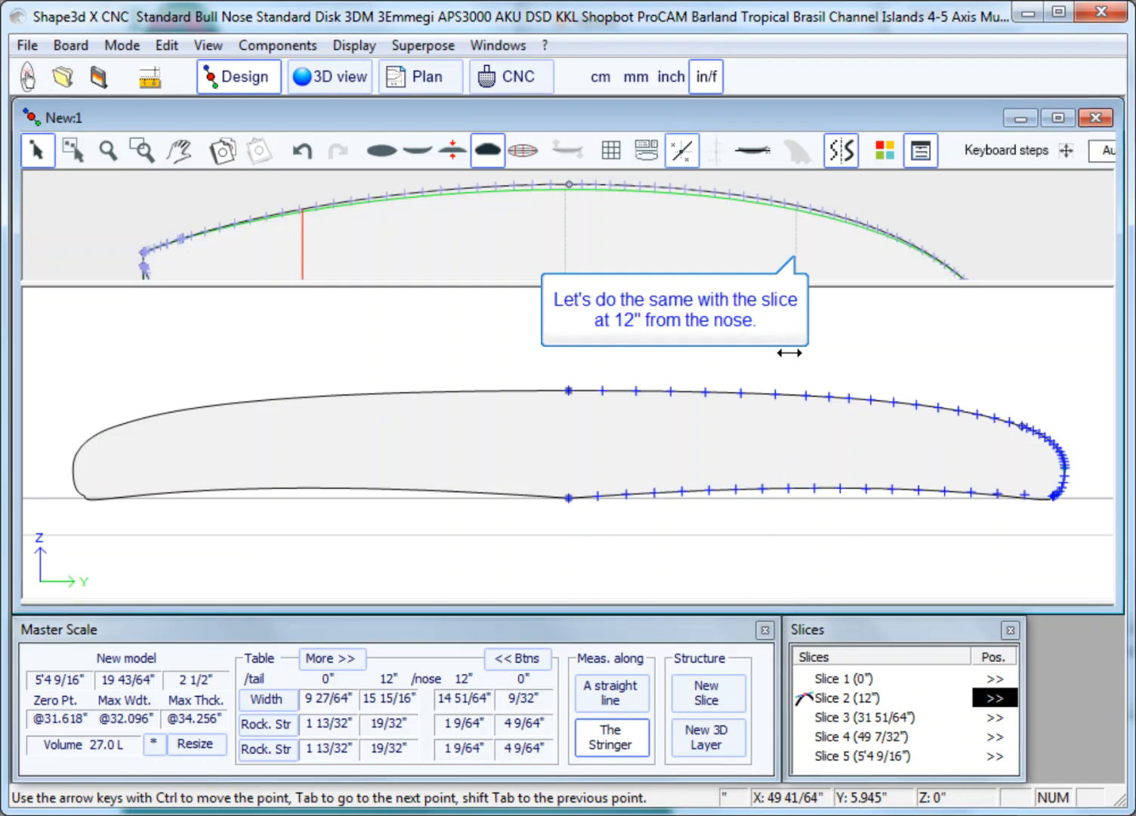
Import the guidelines from Swallow_slice_305N.dxf onto the slice 12" from the nose.
{"action": "left_click", "coordinate": [799, 239]}
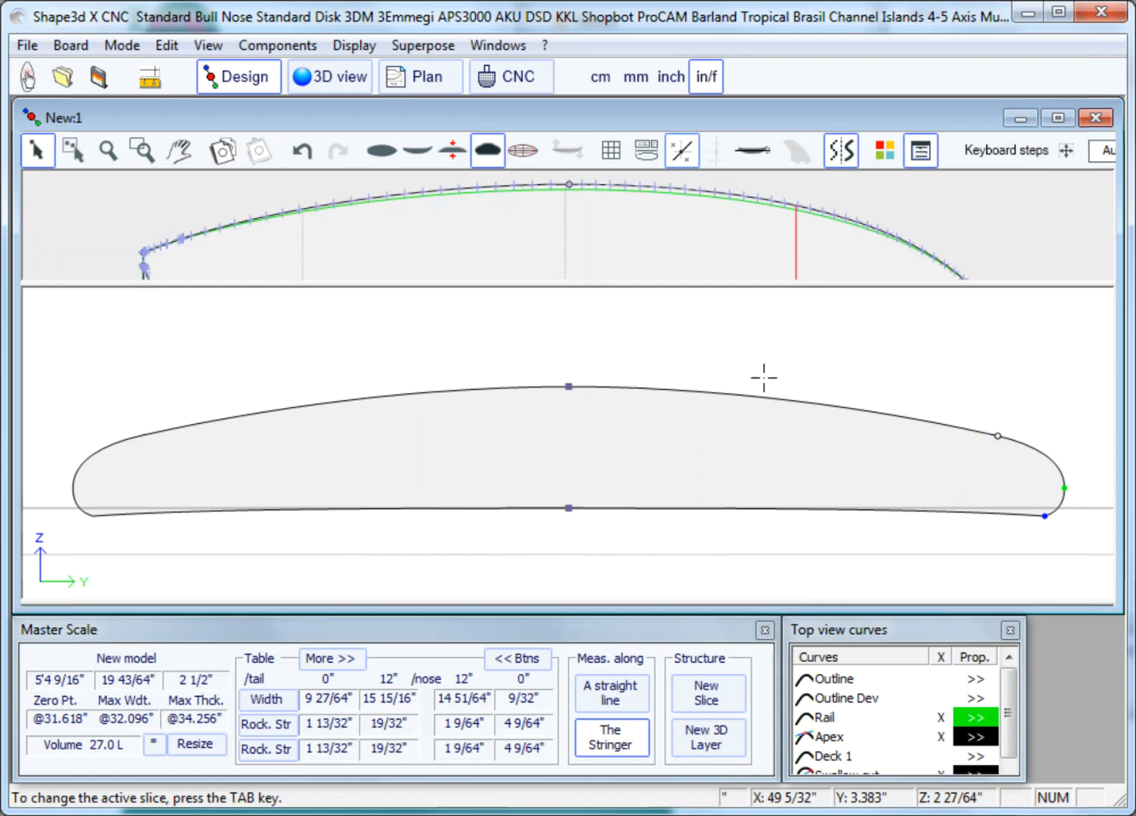
{"action": "right_click", "coordinate": [764, 377]}
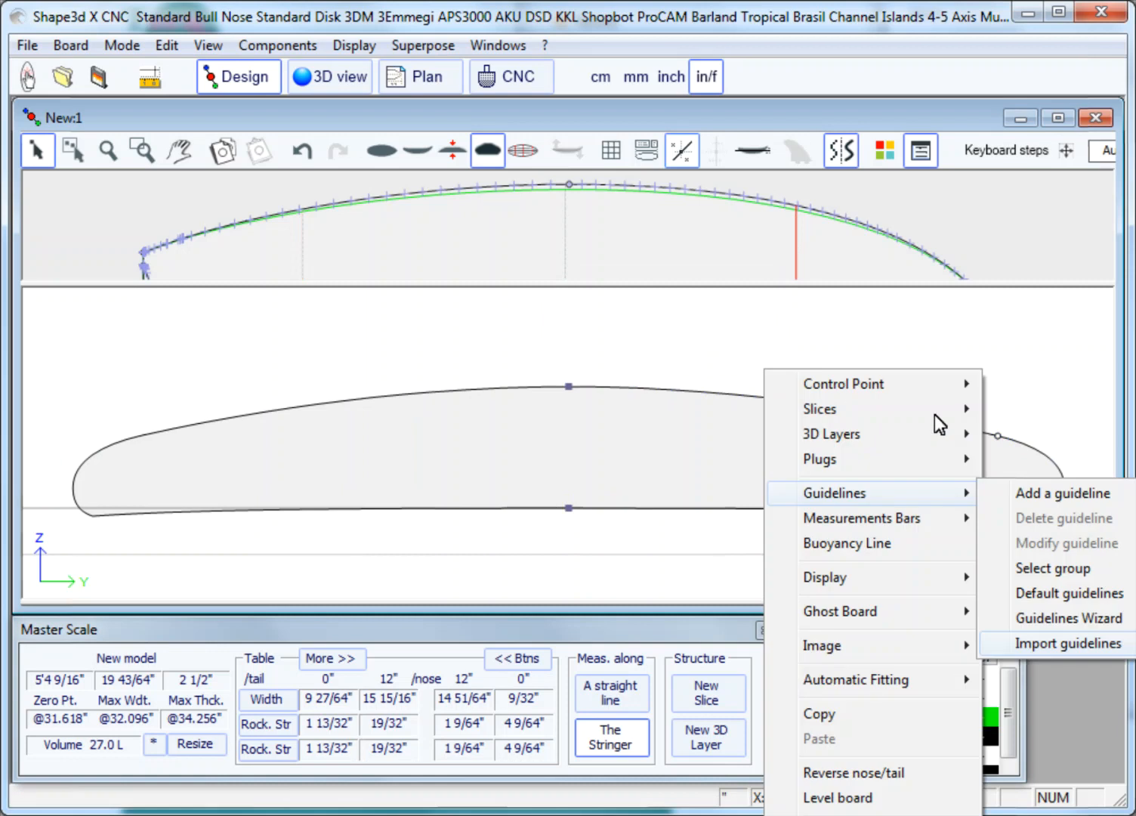
{"action": "left_click", "coordinate": [1047, 643]}
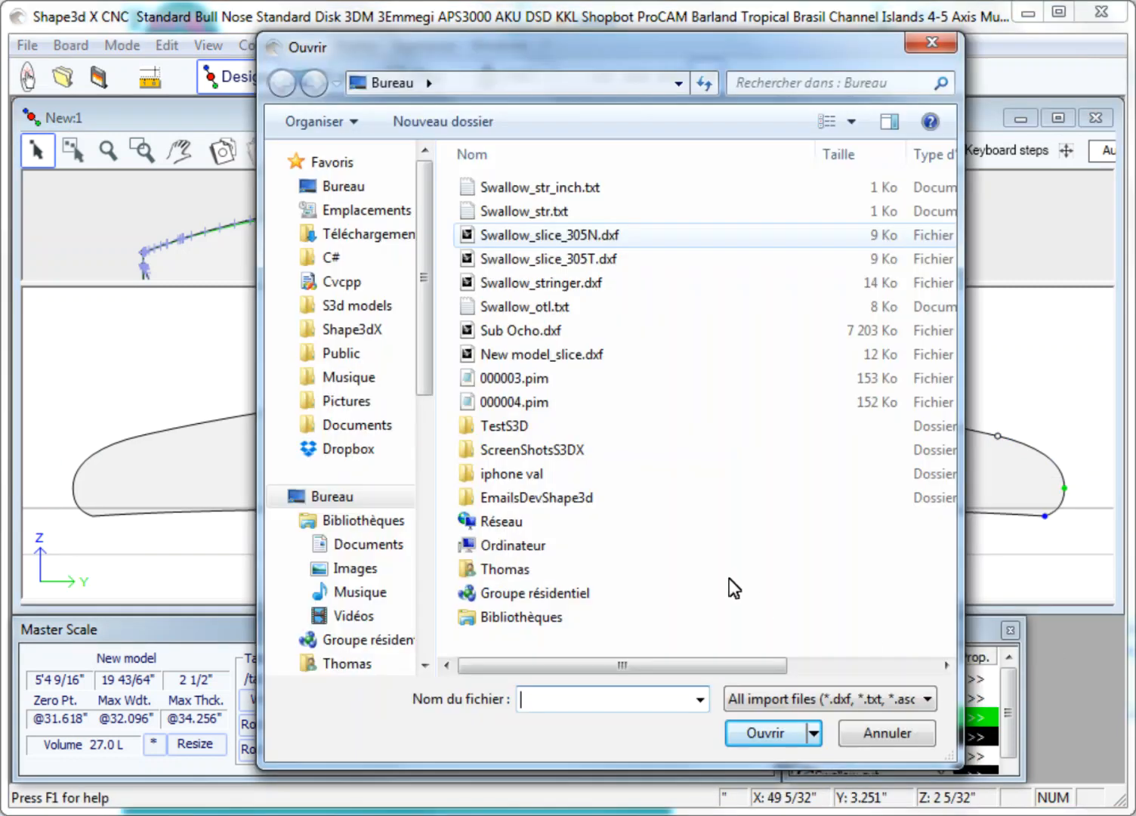
{"action": "left_click", "coordinate": [551, 241]}
{"action": "left_click", "coordinate": [778, 734]}
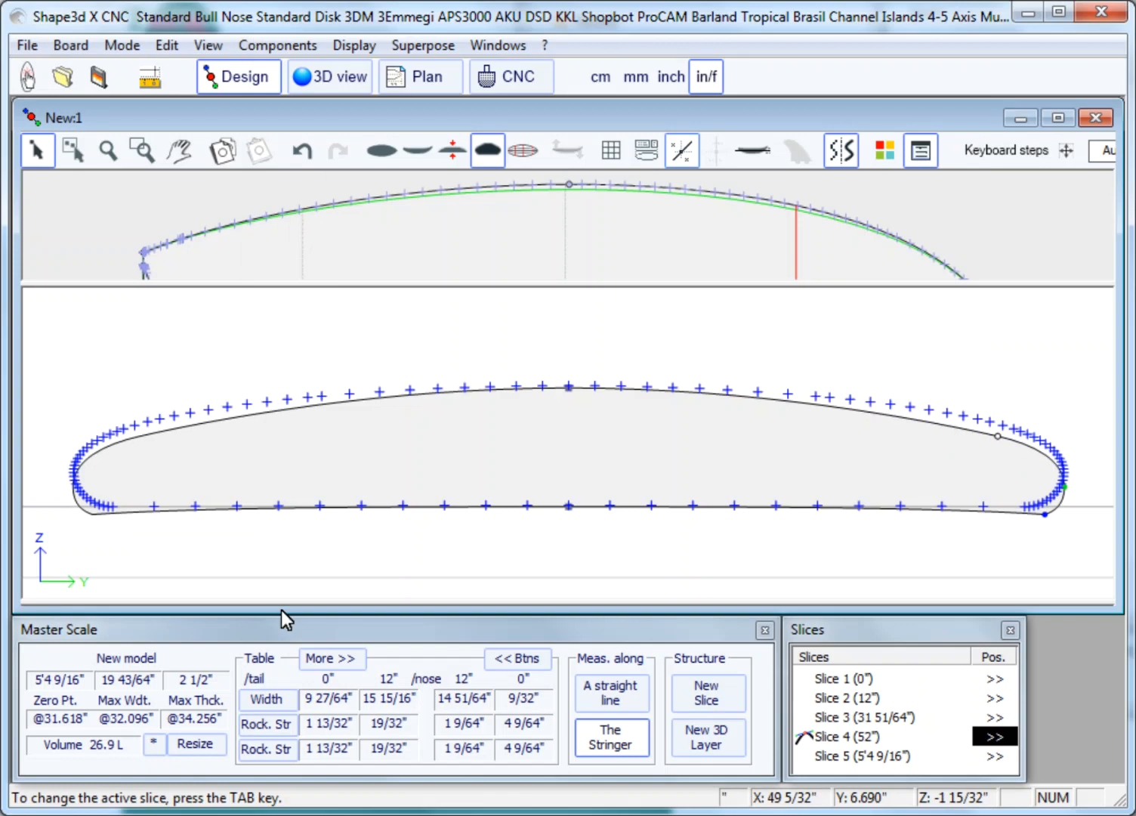
Delete the group of imported guidelines on the nose slice's negative Y side.
{"action": "left_click", "coordinate": [71, 149]}
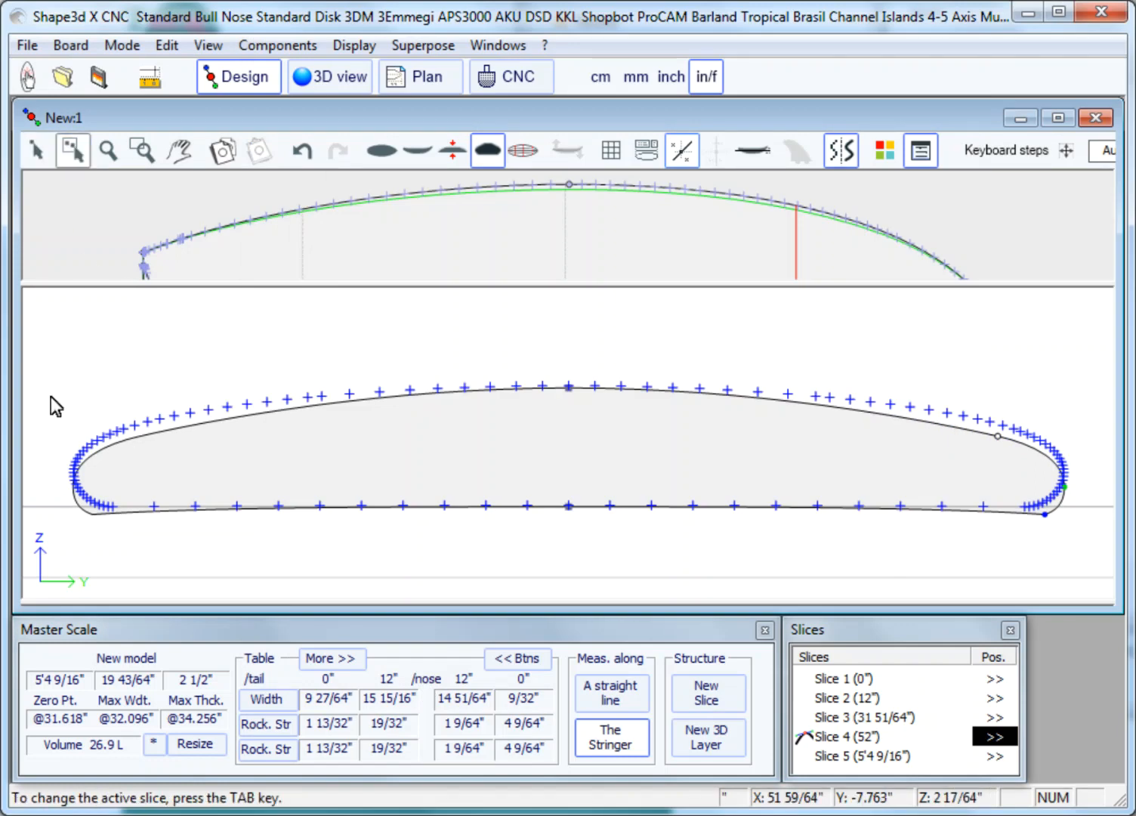
{"action": "left_click_drag", "start_coordinate": [50, 352], "coordinate": [563, 541]}
{"action": "key", "text": "Delete"}
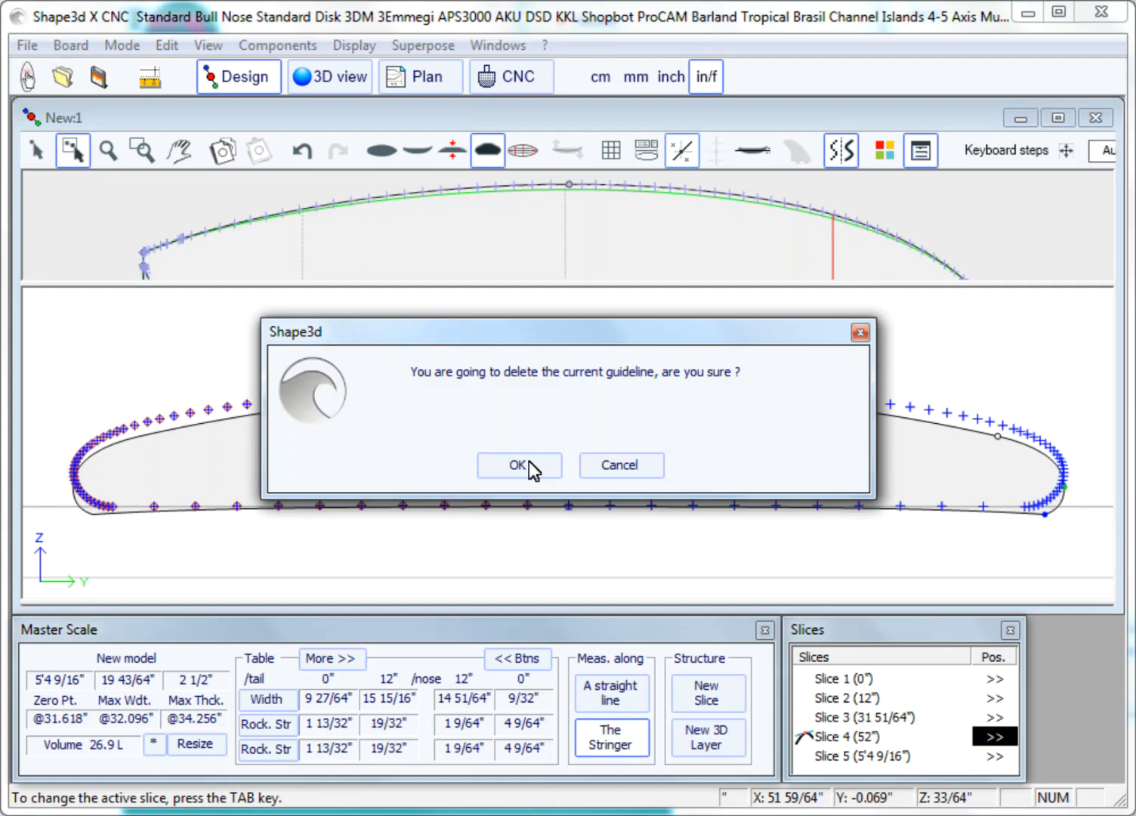
{"action": "left_click", "coordinate": [530, 464]}
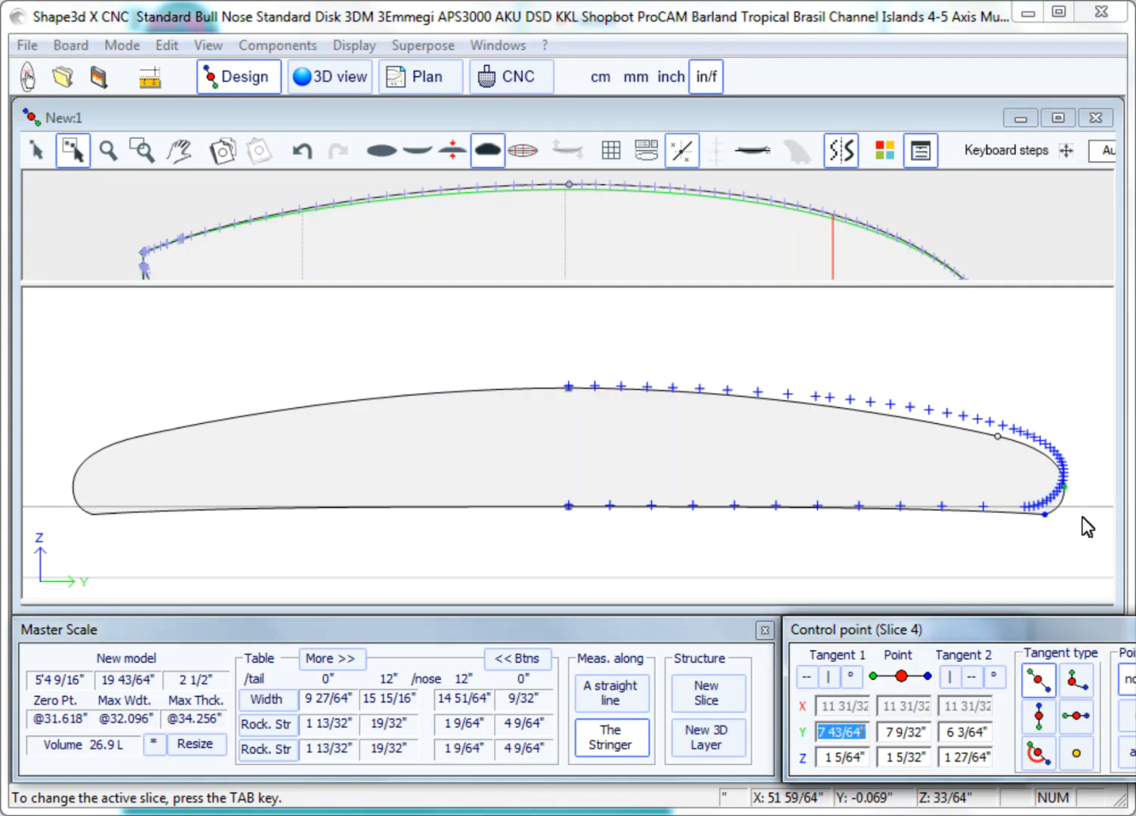
Move the nose slice's Apex and Rail points onto the imported guidelines.
{"action": "scroll", "coordinate": [1080, 529], "scroll_direction": "up", "scroll_amount": 9}
{"action": "scroll", "coordinate": [1068, 476], "scroll_direction": "up", "scroll_amount": 2}
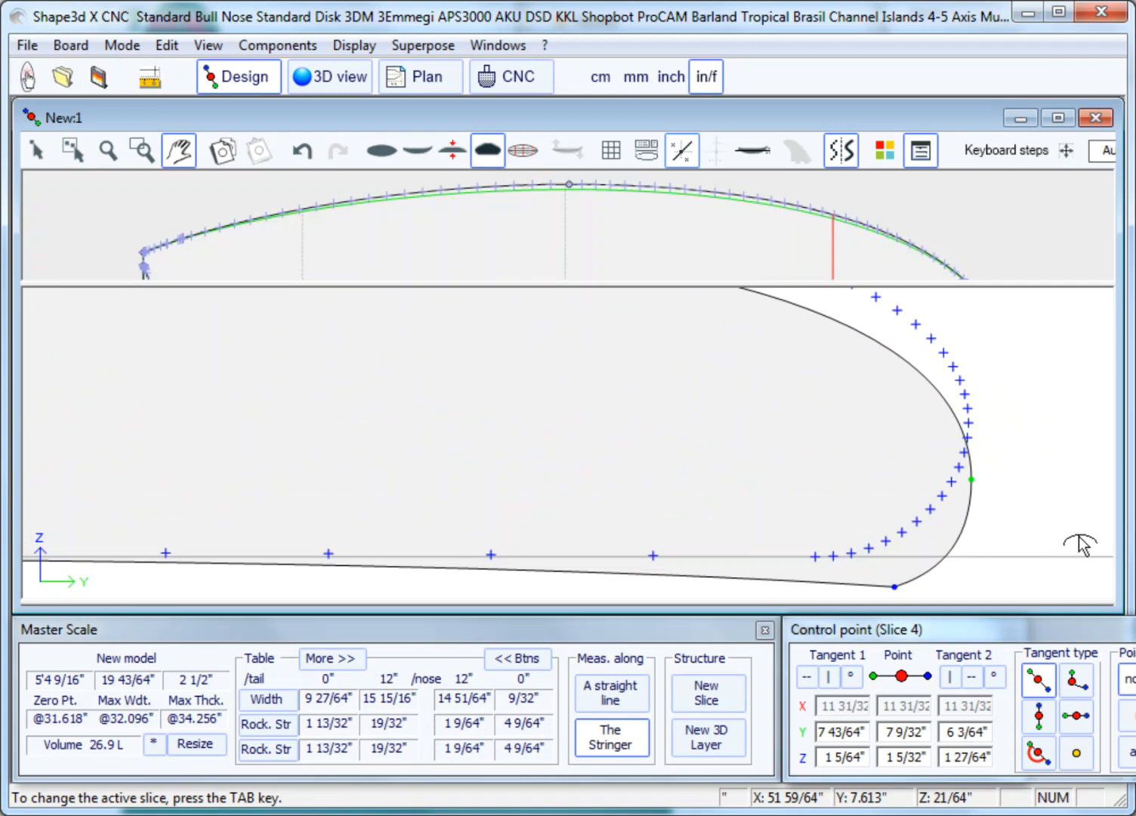
{"action": "left_click", "coordinate": [971, 465]}
{"action": "left_click_drag", "start_coordinate": [971, 464], "coordinate": [970, 423]}
{"action": "left_click_drag", "start_coordinate": [893, 586], "coordinate": [813, 558]}
Adjust the tangents of the nose slice's lower rail section between Rail and Apex to follow the guidelines.
{"action": "scroll", "coordinate": [813, 557], "scroll_direction": "down", "scroll_amount": 3}
{"action": "left_click_drag", "start_coordinate": [609, 485], "coordinate": [246, 497]}
{"action": "scroll", "coordinate": [928, 436], "scroll_direction": "up", "scroll_amount": 3}
{"action": "scroll", "coordinate": [926, 436], "scroll_direction": "up", "scroll_amount": 2}
{"action": "left_click_drag", "start_coordinate": [845, 507], "coordinate": [837, 517]}
{"action": "scroll", "coordinate": [837, 517], "scroll_direction": "down", "scroll_amount": 2}
{"action": "left_click_drag", "start_coordinate": [927, 508], "coordinate": [927, 509]}
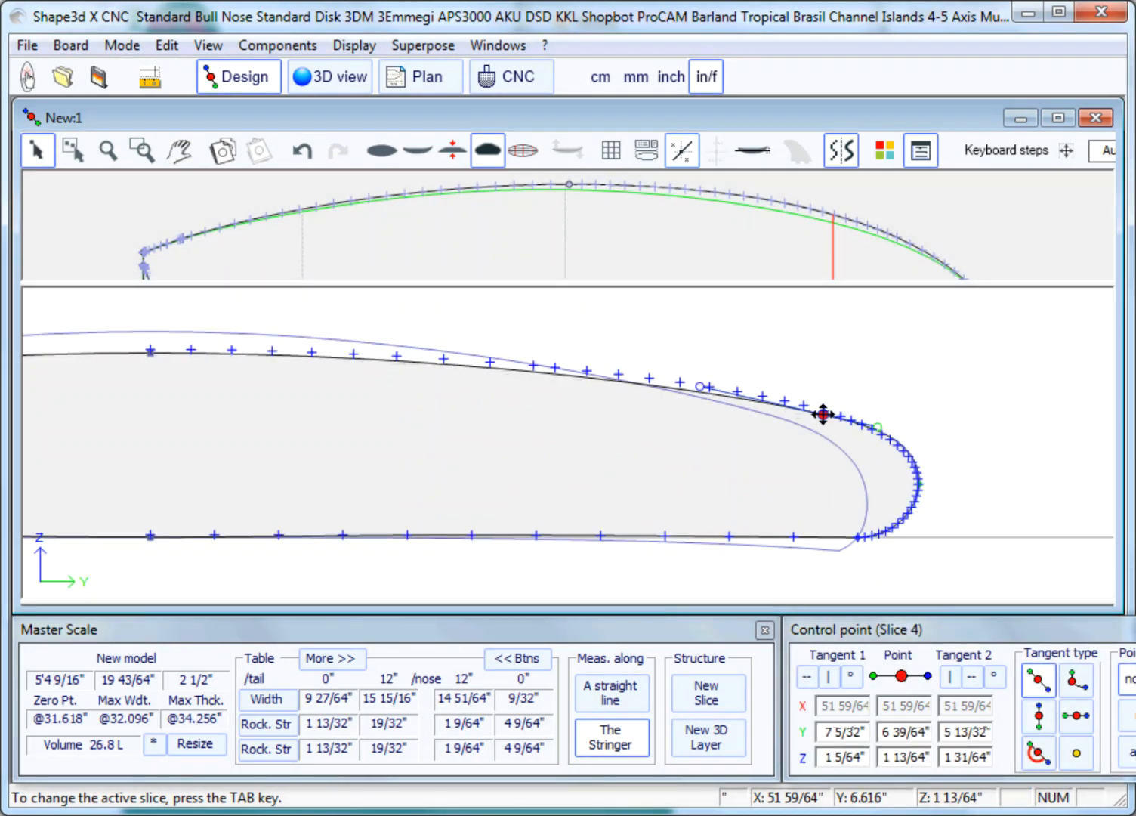
Raise the nose slice's Deck 1 point onto the guidelines and fit the deck section to them, excluding the ending tangent direction.
{"action": "left_click_drag", "start_coordinate": [823, 415], "coordinate": [823, 411]}
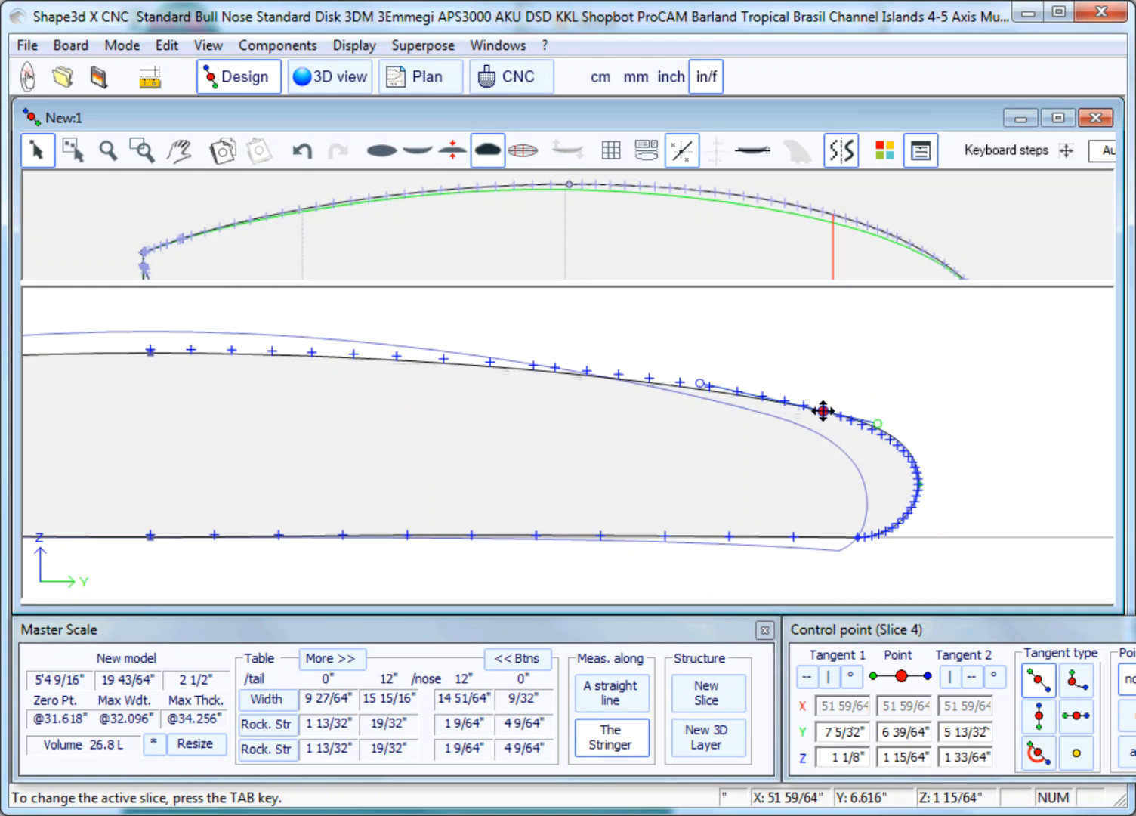
{"action": "scroll", "coordinate": [955, 453], "scroll_direction": "up", "scroll_amount": 2}
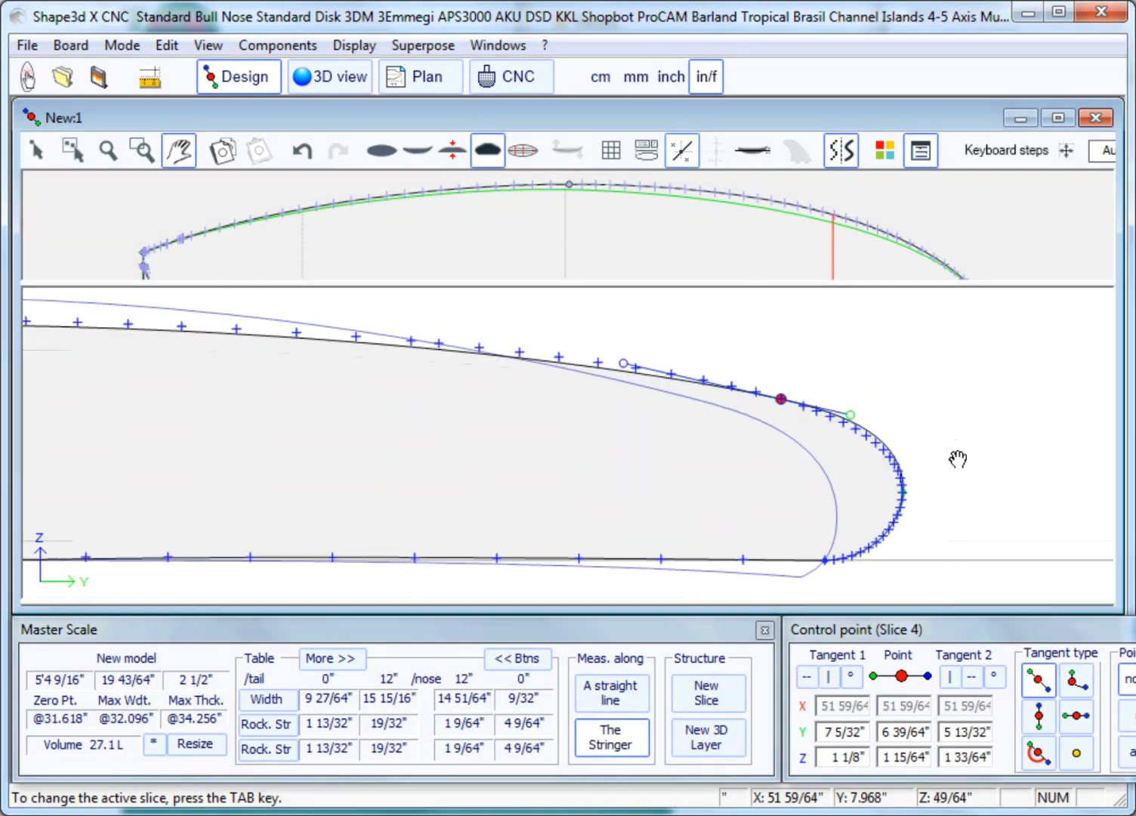
{"action": "right_click", "coordinate": [459, 339]}
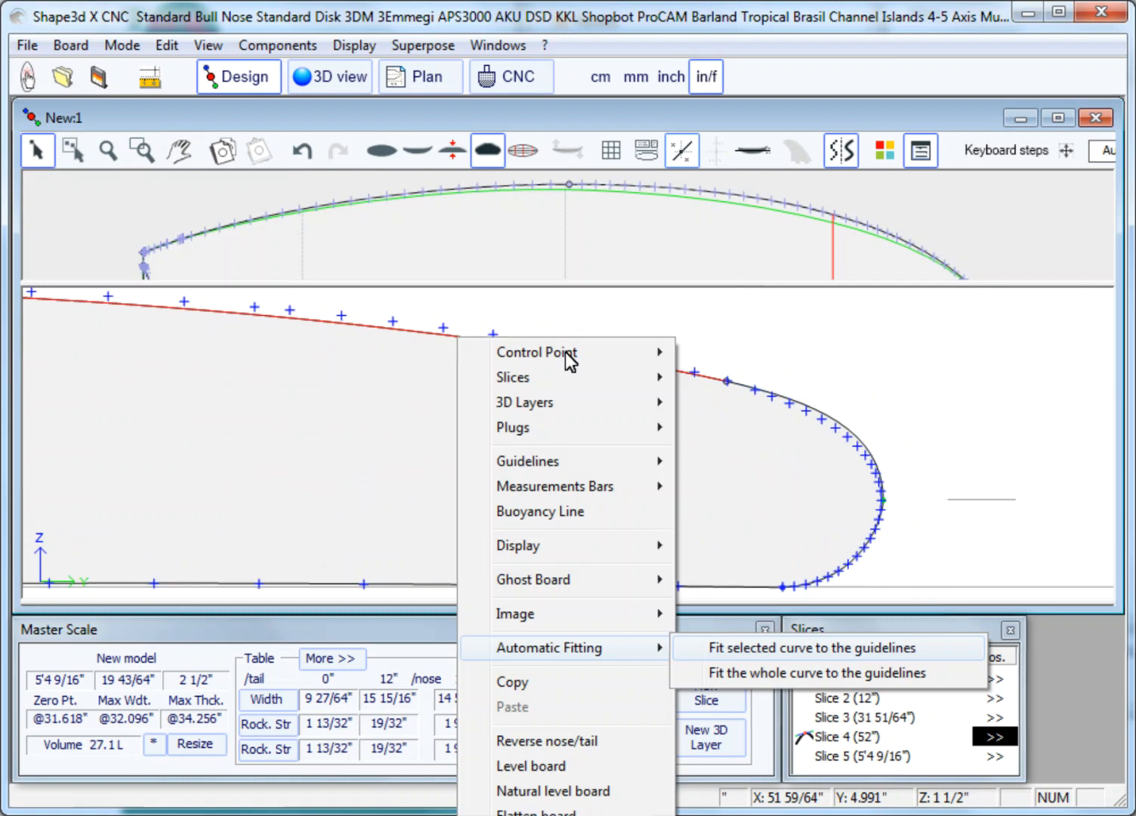
{"action": "left_click", "coordinate": [730, 648]}
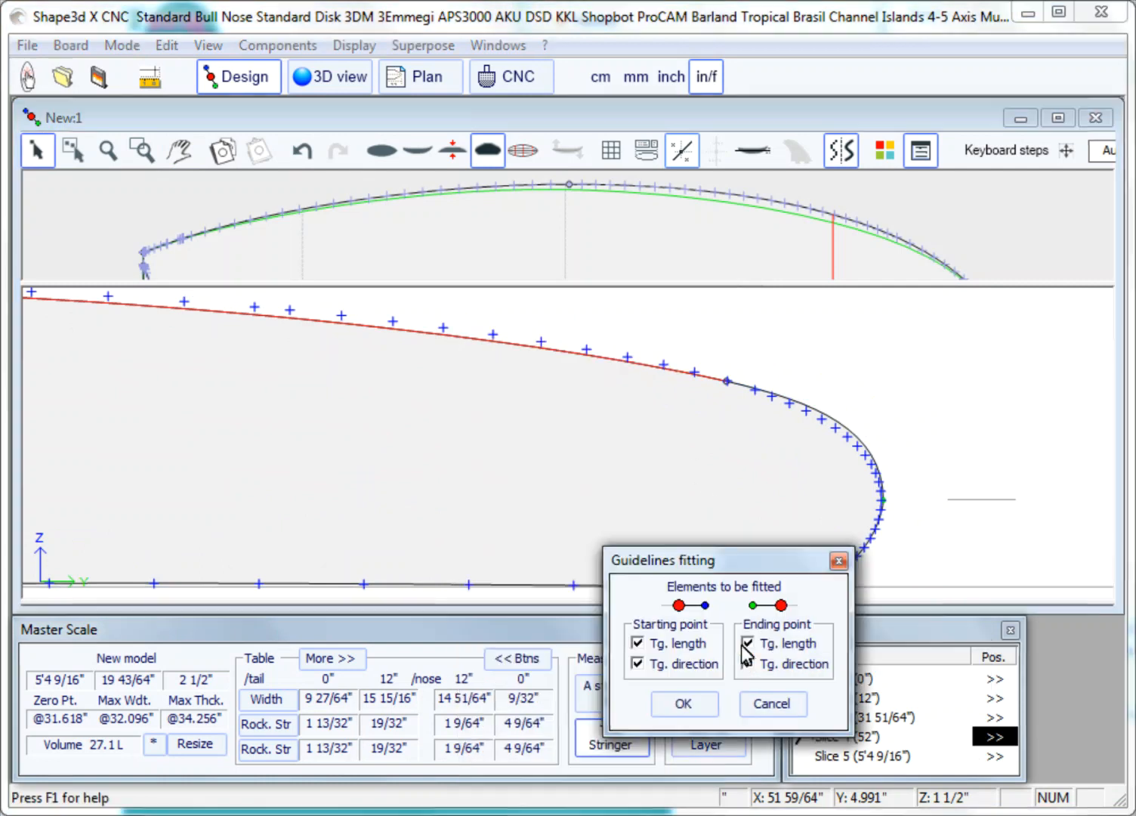
{"action": "left_click", "coordinate": [748, 664]}
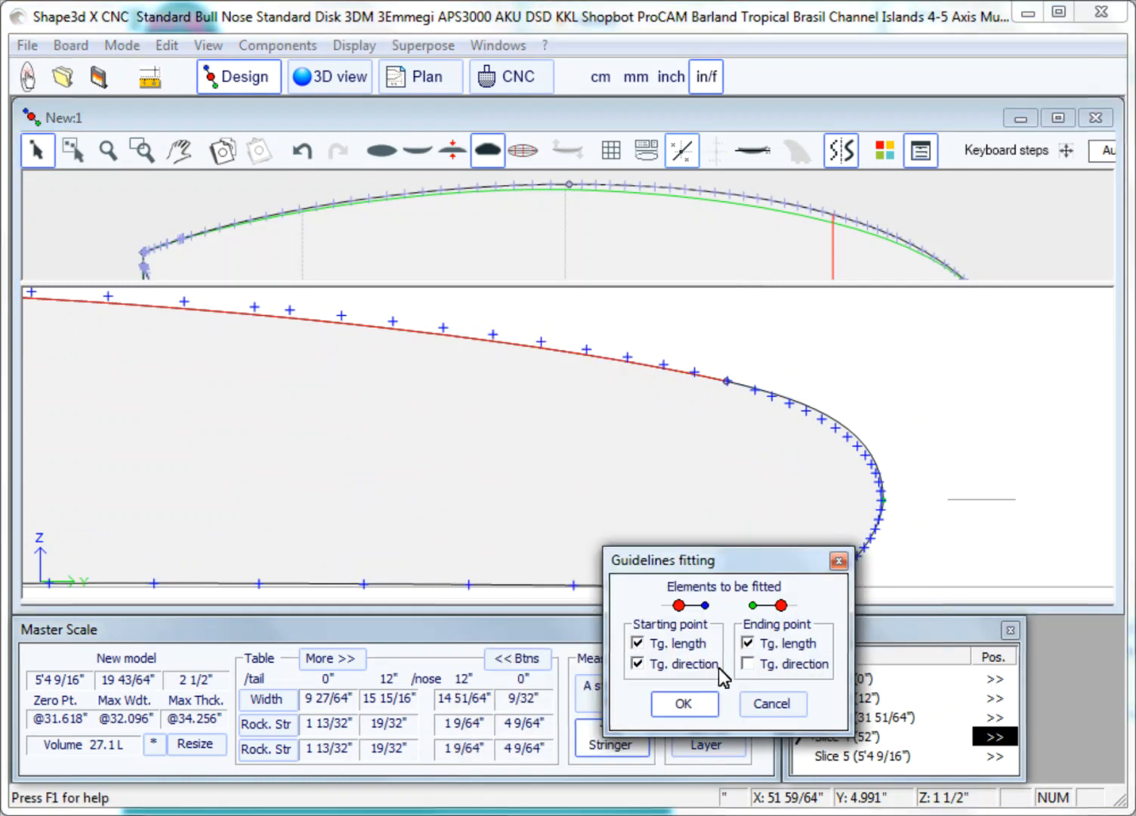
{"action": "left_click", "coordinate": [683, 703]}
{"action": "left_click", "coordinate": [569, 465]}
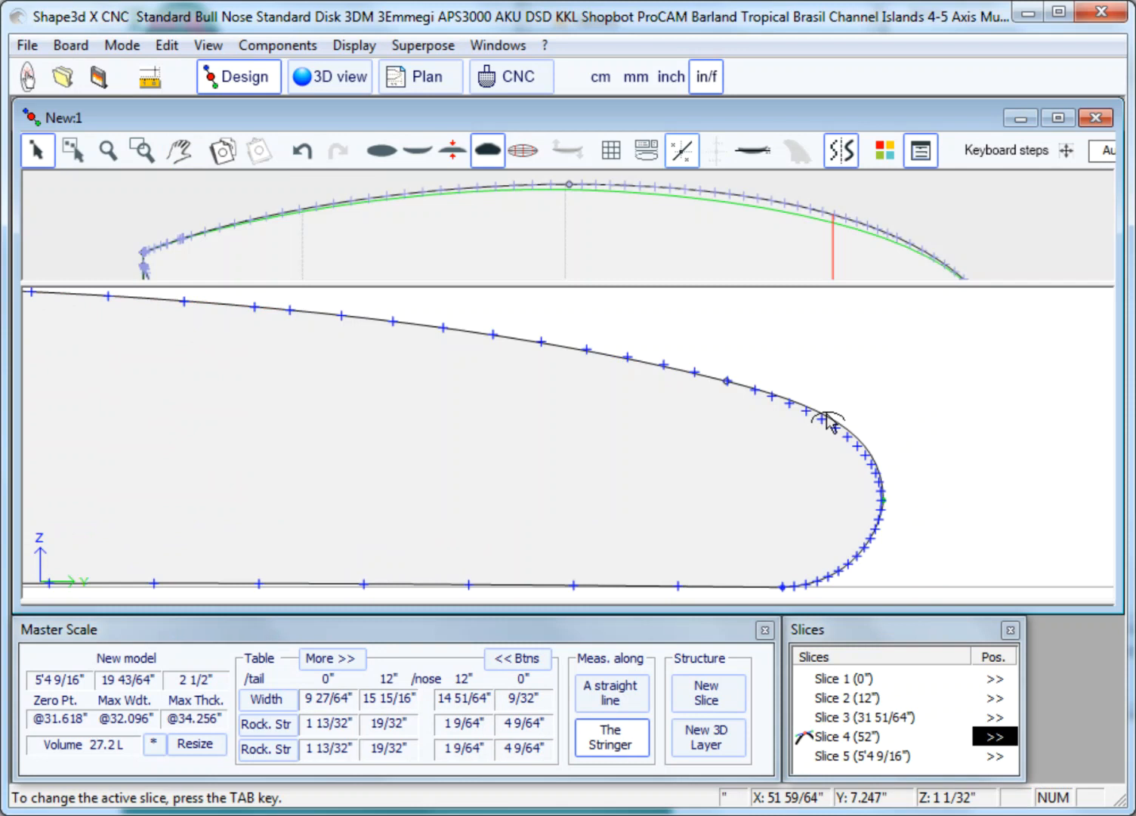
Fit the nose slice's upper rail section between Deck 1 and Apex to the guidelines, leaving the starting tangent direction unfitted.
{"action": "right_click", "coordinate": [828, 422]}
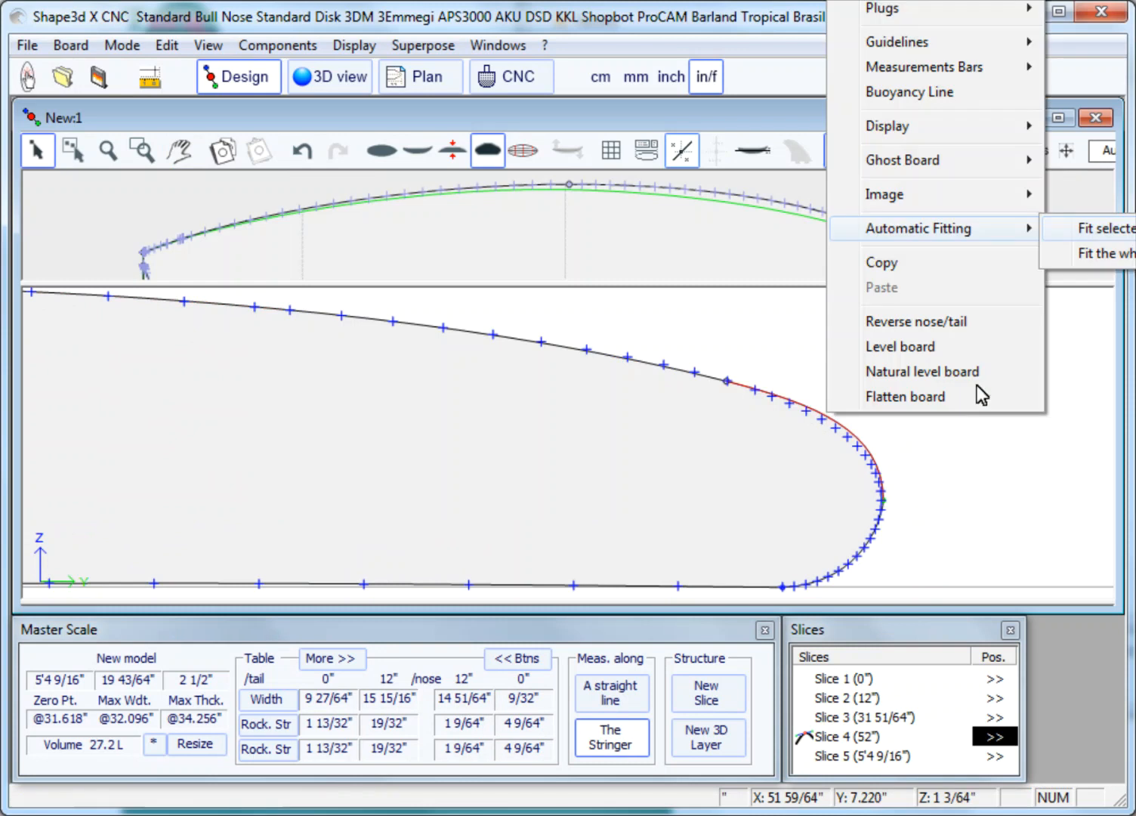
{"action": "left_click", "coordinate": [1088, 228]}
{"action": "left_click", "coordinate": [478, 430]}
{"action": "left_click", "coordinate": [521, 470]}
{"action": "left_click", "coordinate": [560, 472]}
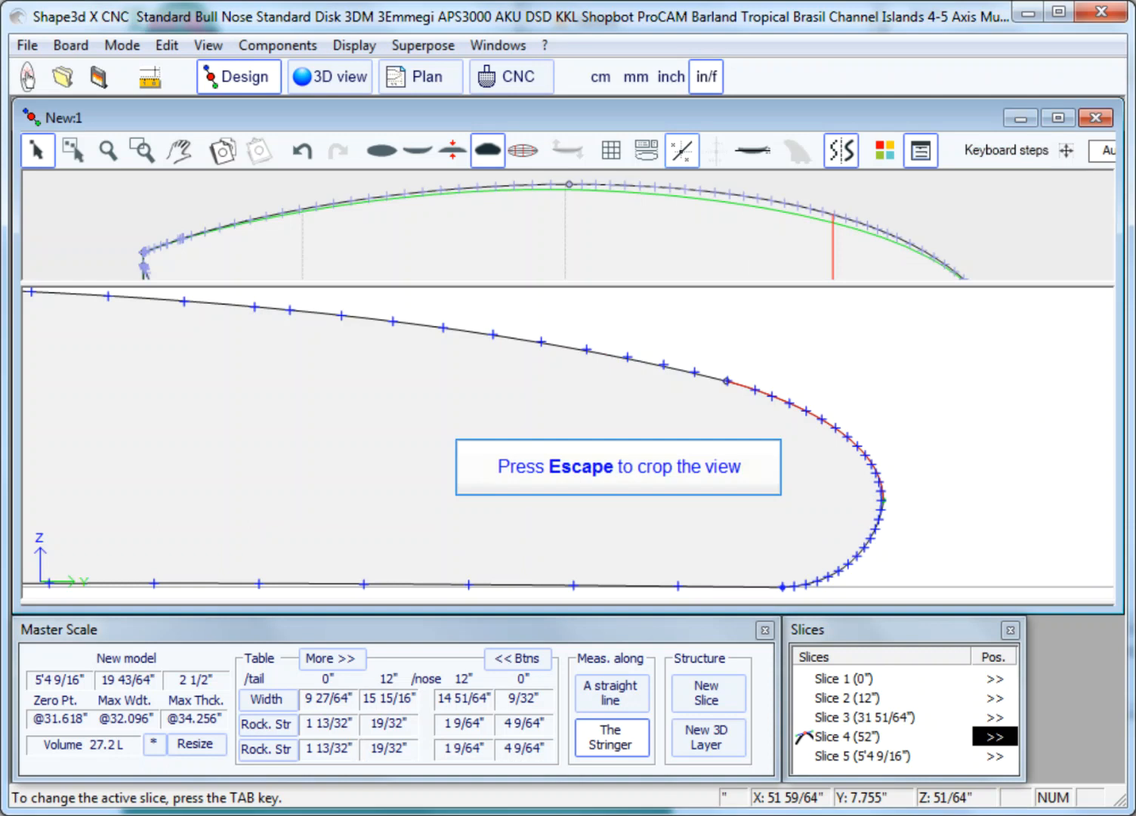
{"action": "key", "text": "Escape"}
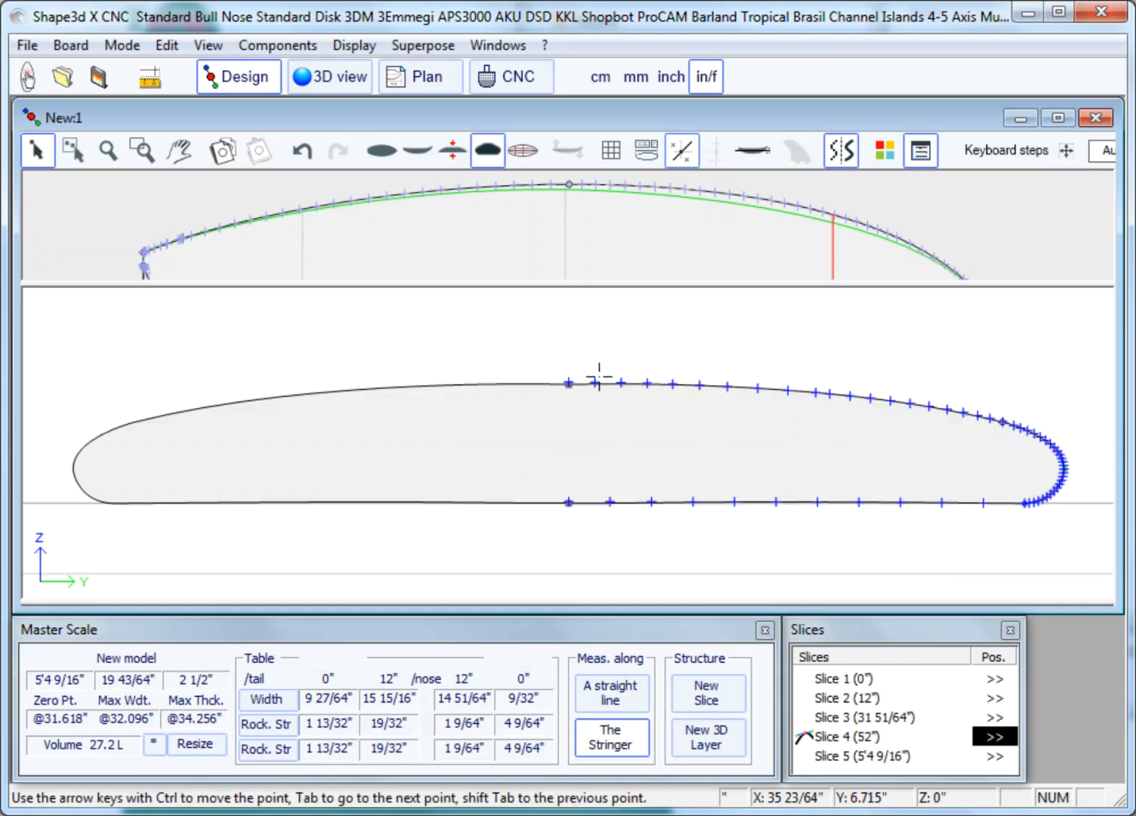
Enlarge the outline view and delete the centre slice.
{"action": "left_click", "coordinate": [594, 276]}
{"action": "left_click_drag", "start_coordinate": [589, 283], "coordinate": [582, 381]}
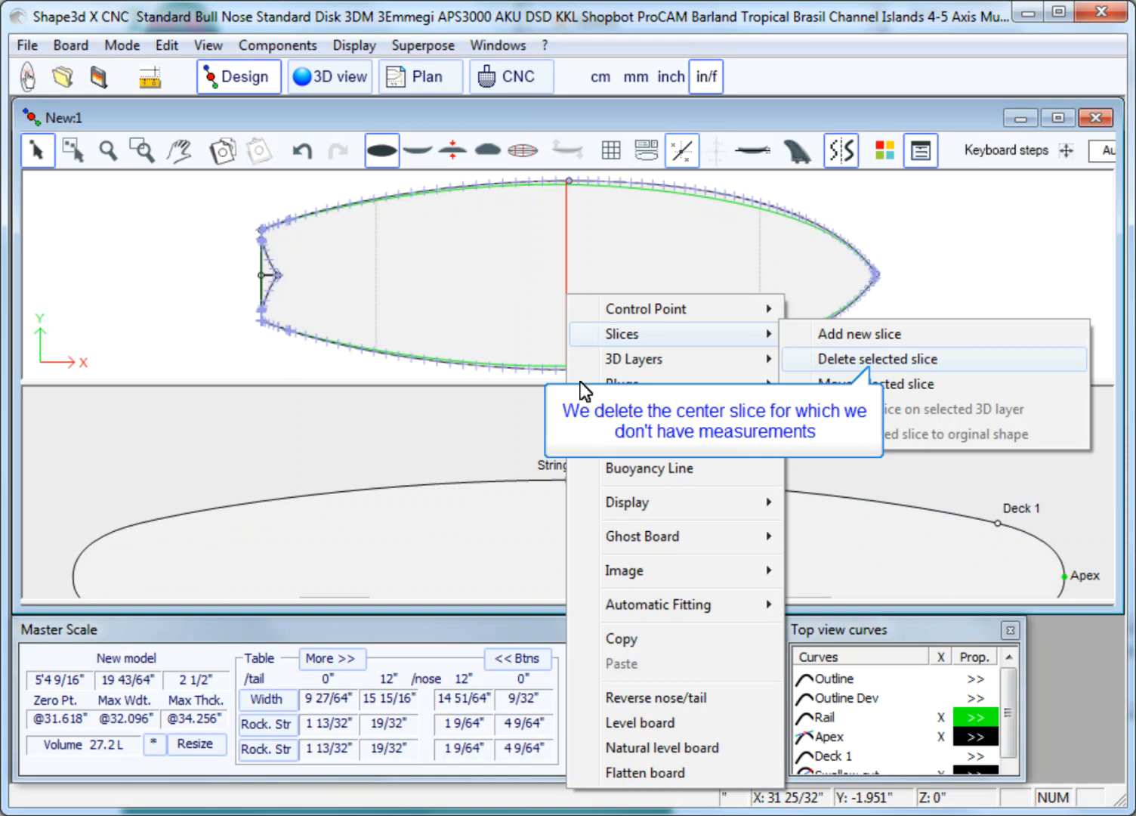
{"action": "left_click", "coordinate": [874, 359]}
{"action": "left_click", "coordinate": [546, 465]}
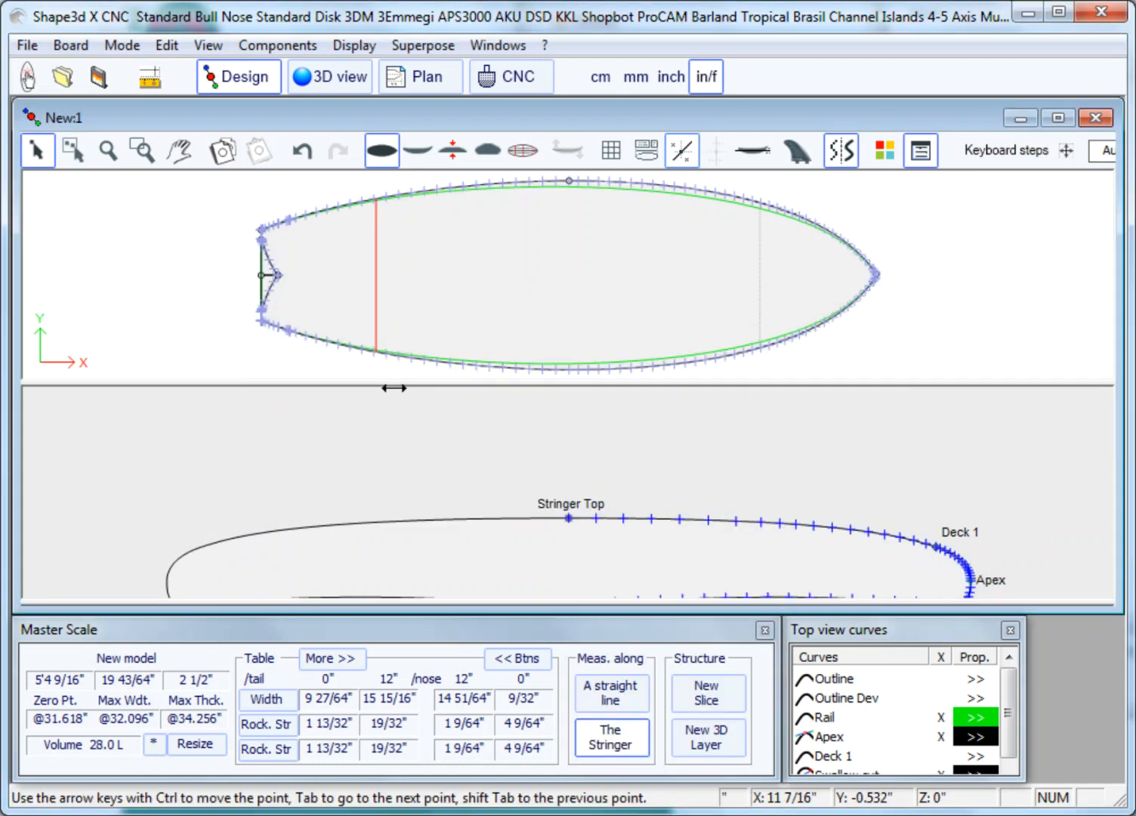
Copy the shape of the slice 12" from the tail onto the tail slice at 0".
{"action": "left_click", "coordinate": [374, 281]}
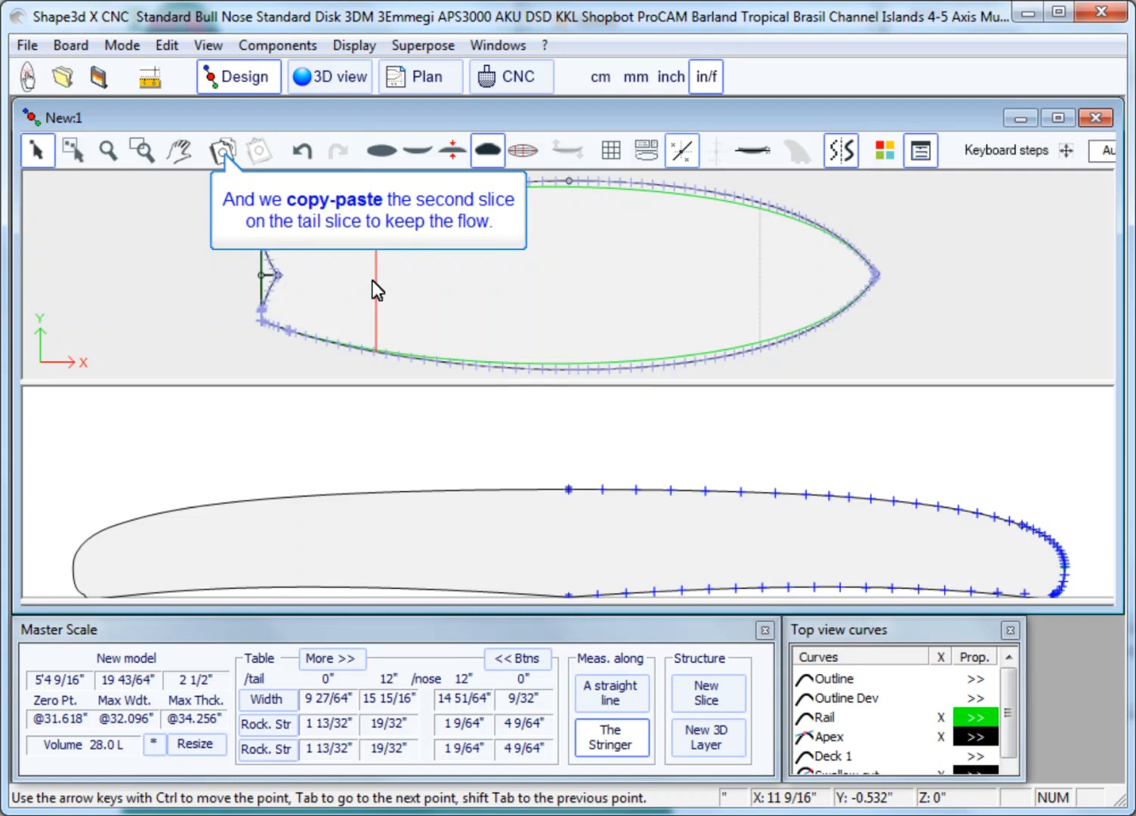
{"action": "left_click", "coordinate": [224, 152]}
{"action": "left_click", "coordinate": [252, 257]}
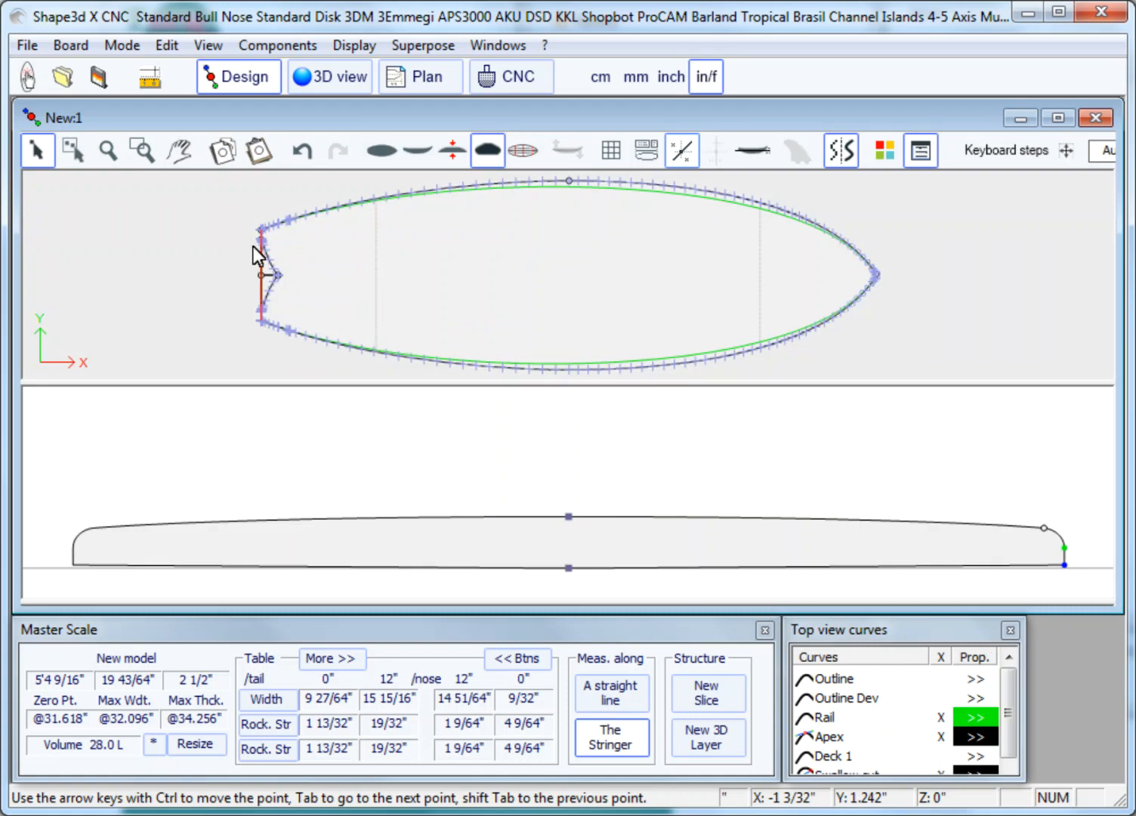
{"action": "left_click", "coordinate": [258, 155]}
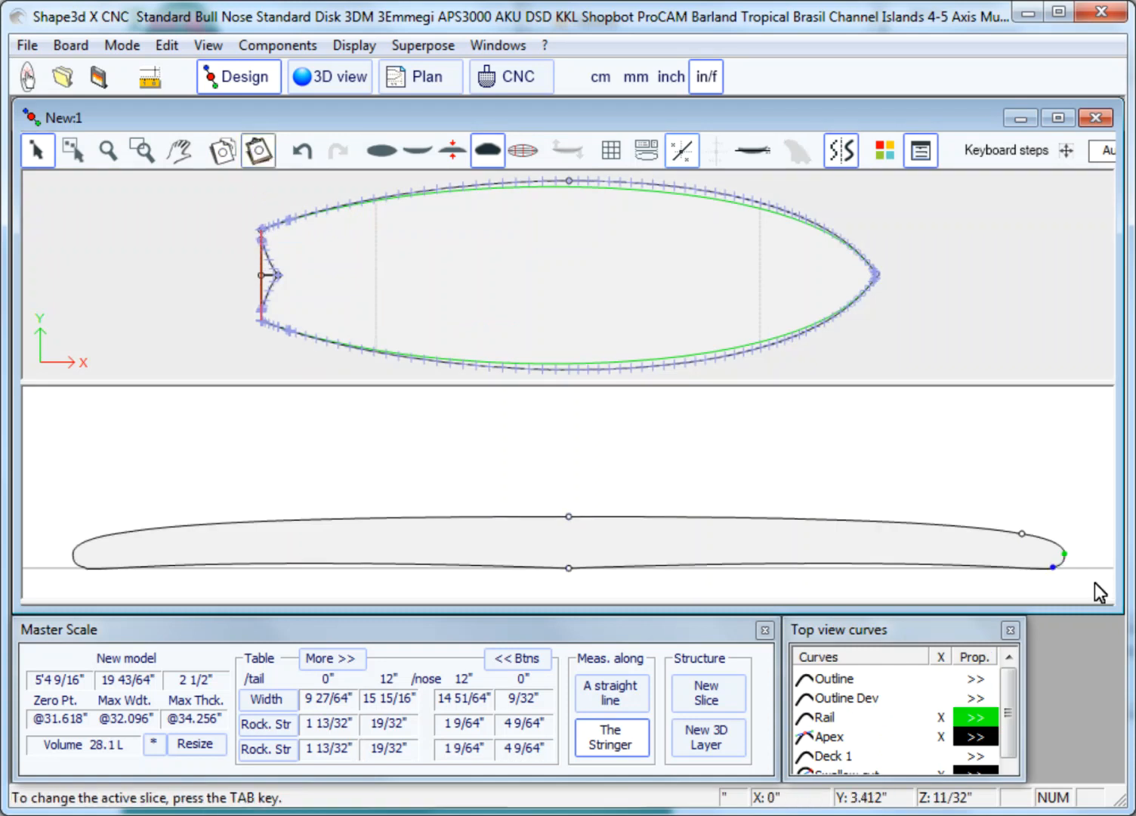
Pull the bottom tangent of the tail slice's Rail point inward and make its second tangent vertical.
{"action": "scroll", "coordinate": [1095, 582], "scroll_direction": "up", "scroll_amount": 3}
{"action": "middle_click_drag", "start_coordinate": [1095, 583], "coordinate": [1083, 581]}
{"action": "scroll", "coordinate": [1083, 580], "scroll_direction": "up", "scroll_amount": 4}
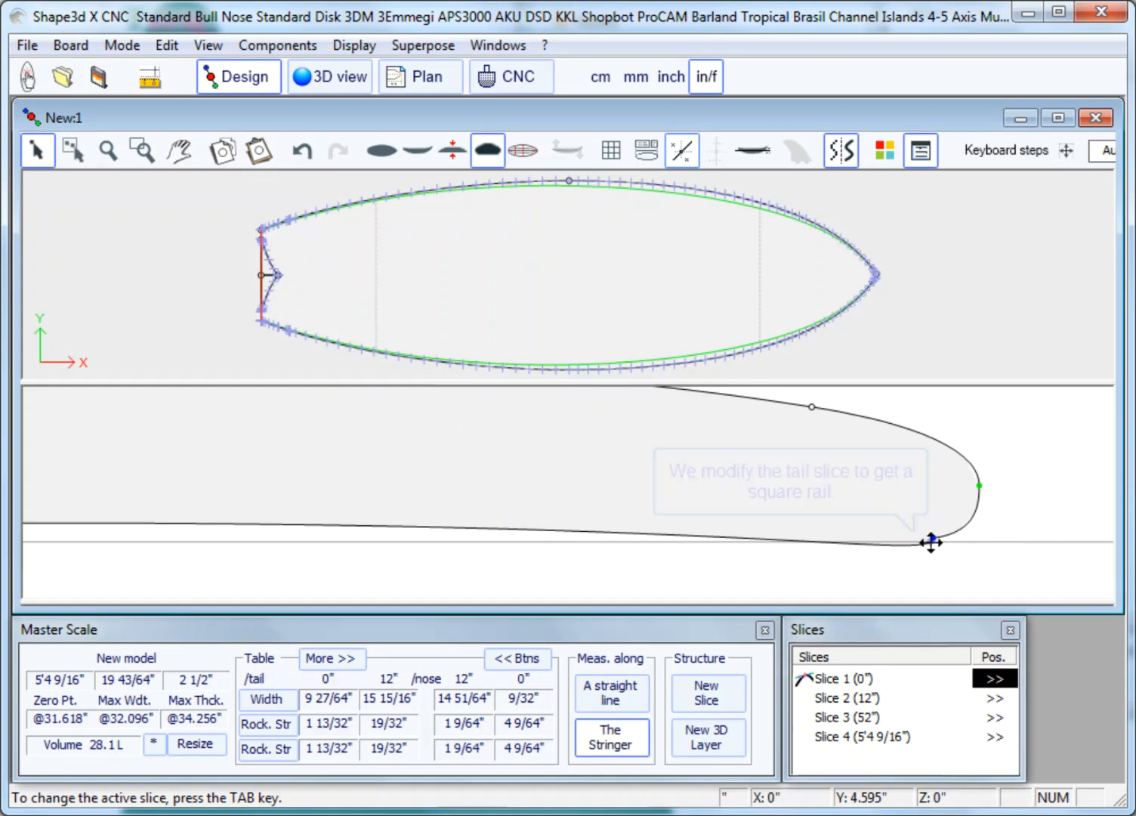
{"action": "left_click", "coordinate": [933, 540]}
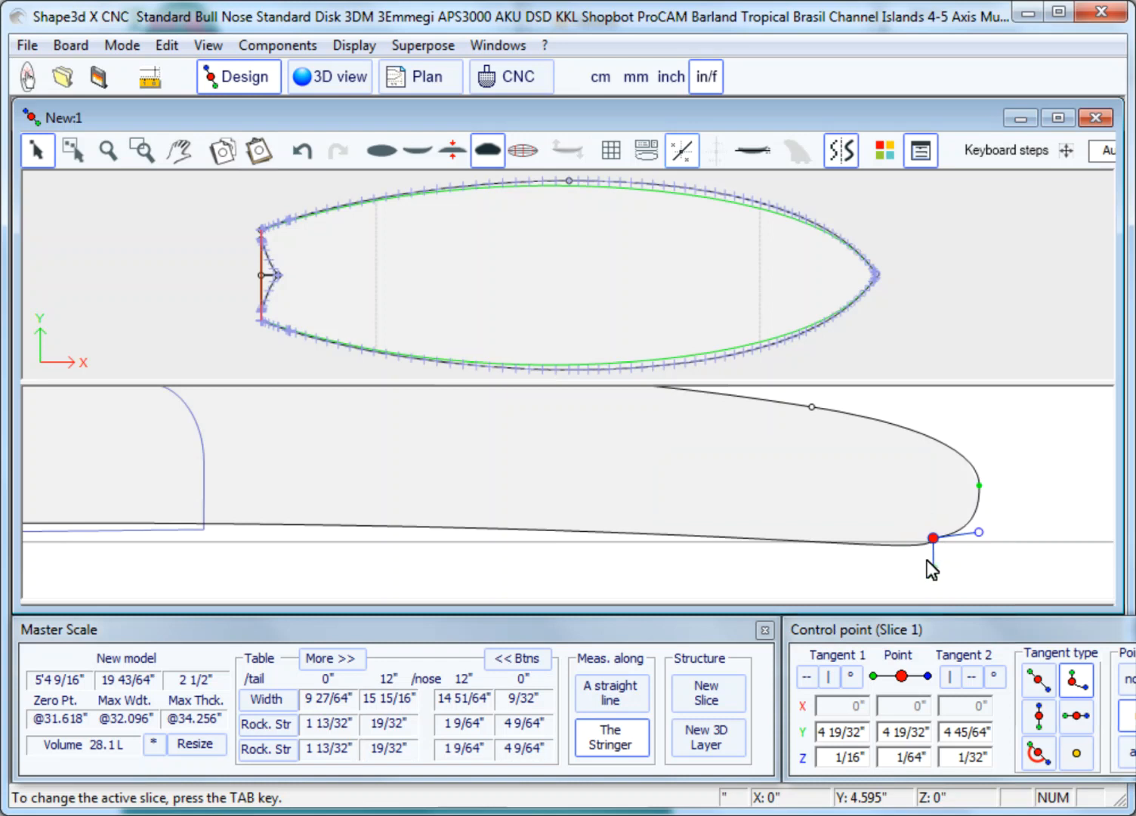
{"action": "left_click_drag", "start_coordinate": [933, 538], "coordinate": [899, 535]}
{"action": "left_click", "coordinate": [952, 677]}
Copy the Apex point's Y value, 4 23/32", to the tail slice's Rail point to square the rail.
{"action": "double_click", "coordinate": [901, 732]}
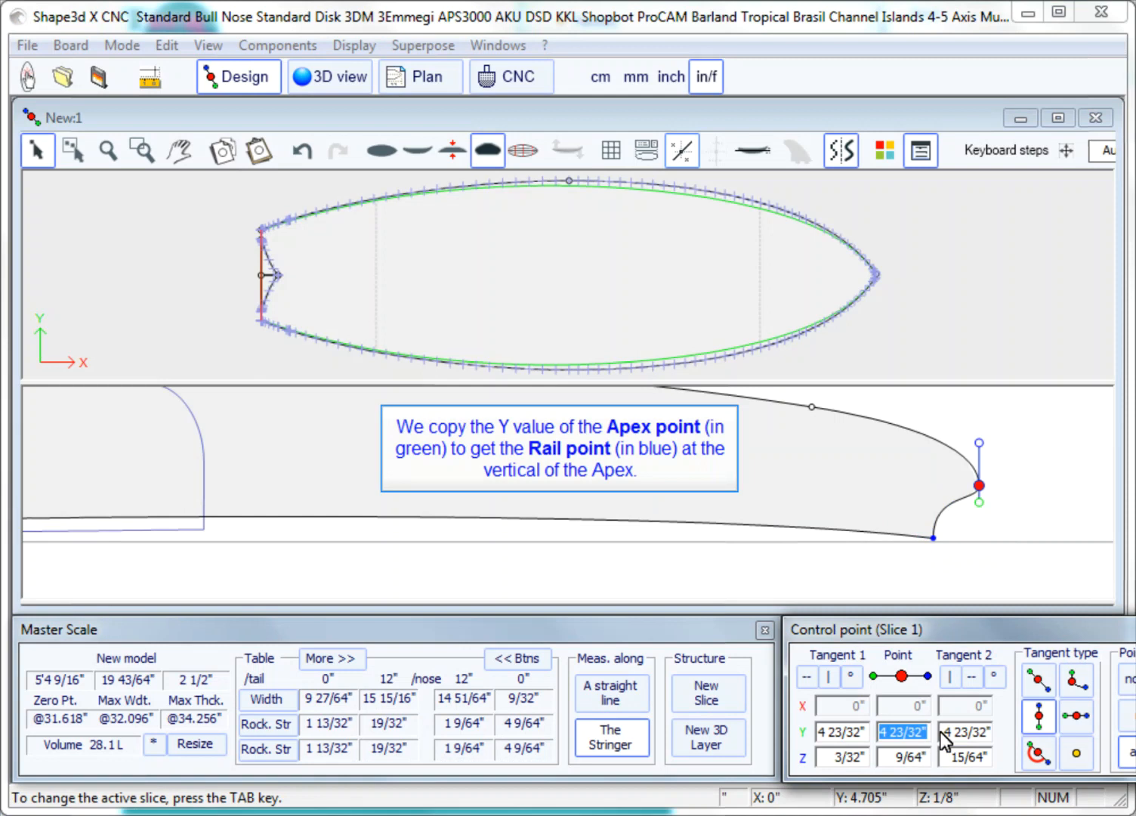
{"action": "left_click", "coordinate": [935, 540]}
{"action": "left_click_drag", "start_coordinate": [882, 733], "coordinate": [937, 733]}
{"action": "key", "text": "ctrl+v"}
{"action": "key", "text": "Escape"}
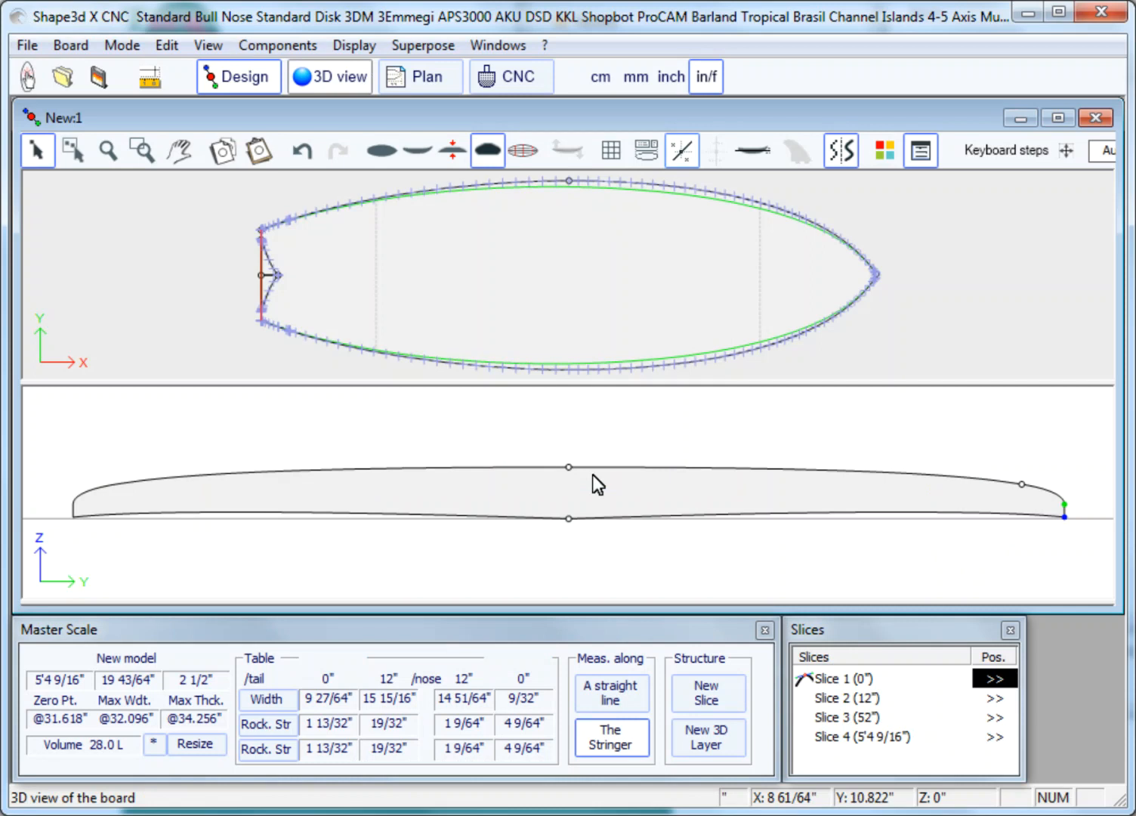
Examine the finished board from underneath in the 3D view.
{"action": "left_click", "coordinate": [312, 80]}
{"action": "left_click_drag", "start_coordinate": [355, 593], "coordinate": [402, 494]}
{"action": "left_click_drag", "start_coordinate": [408, 494], "coordinate": [396, 418]}
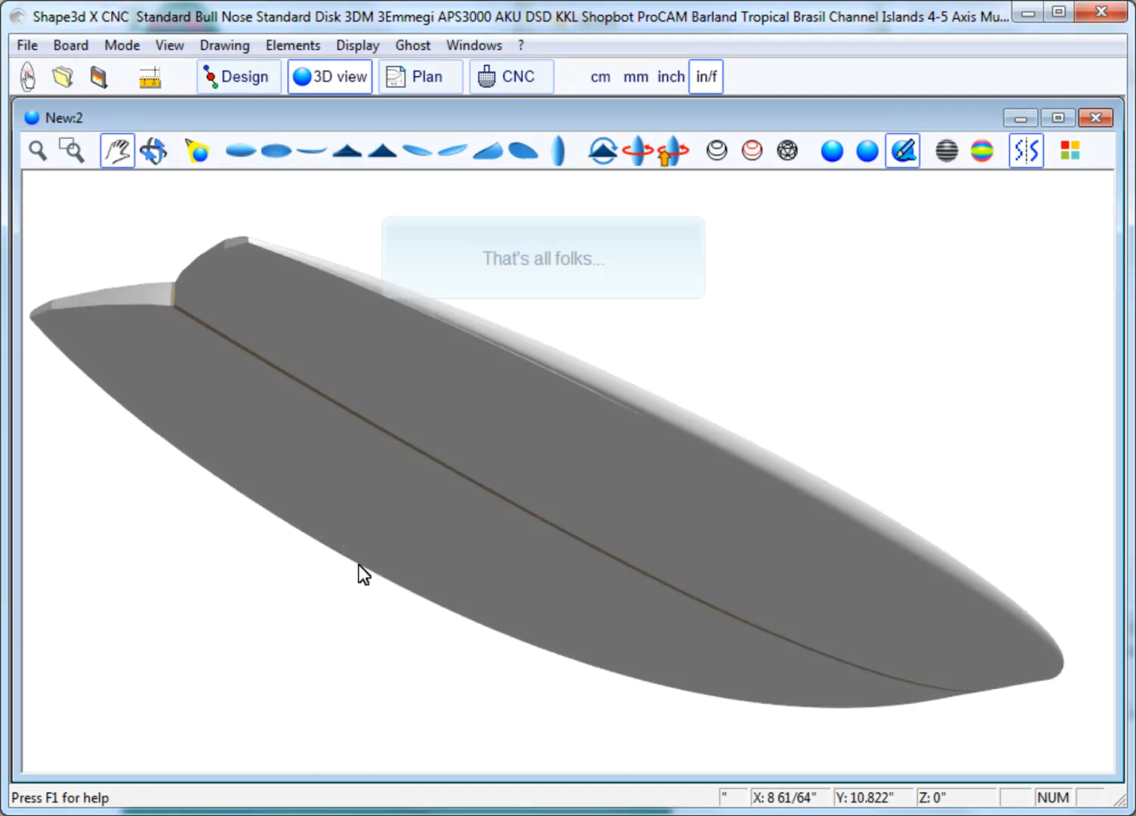